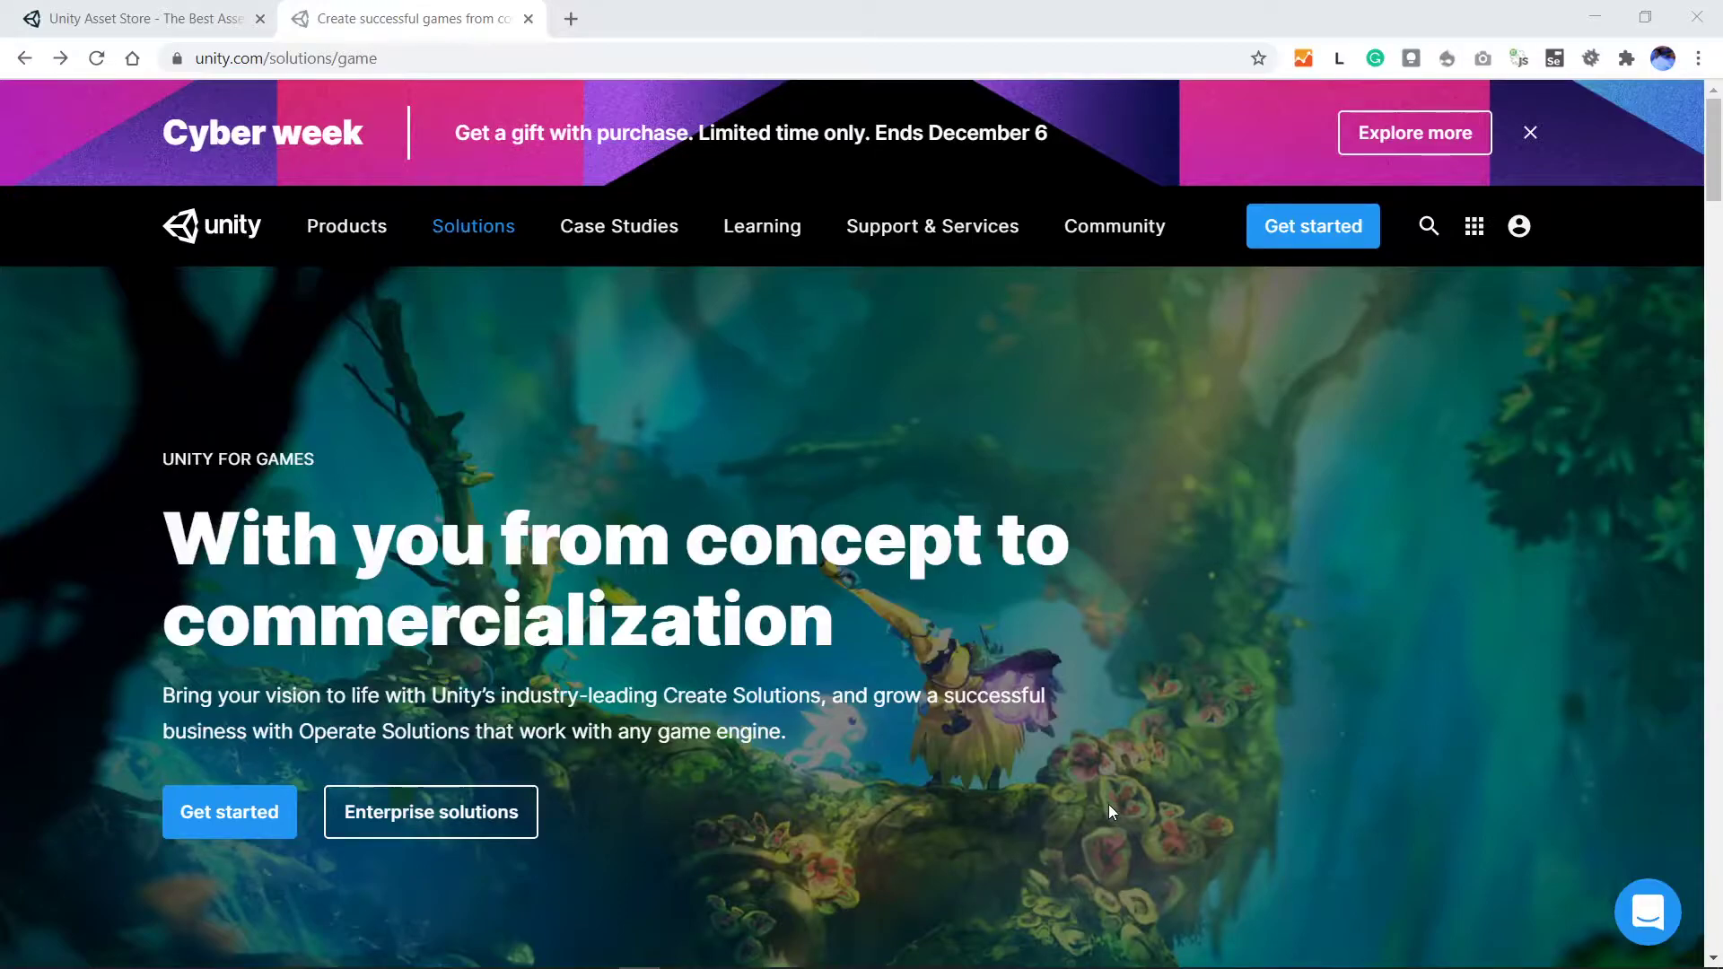
Open Unity's plans and pricing page and view the Individual plans.
{"action": "left_click", "coordinate": [1306, 233]}
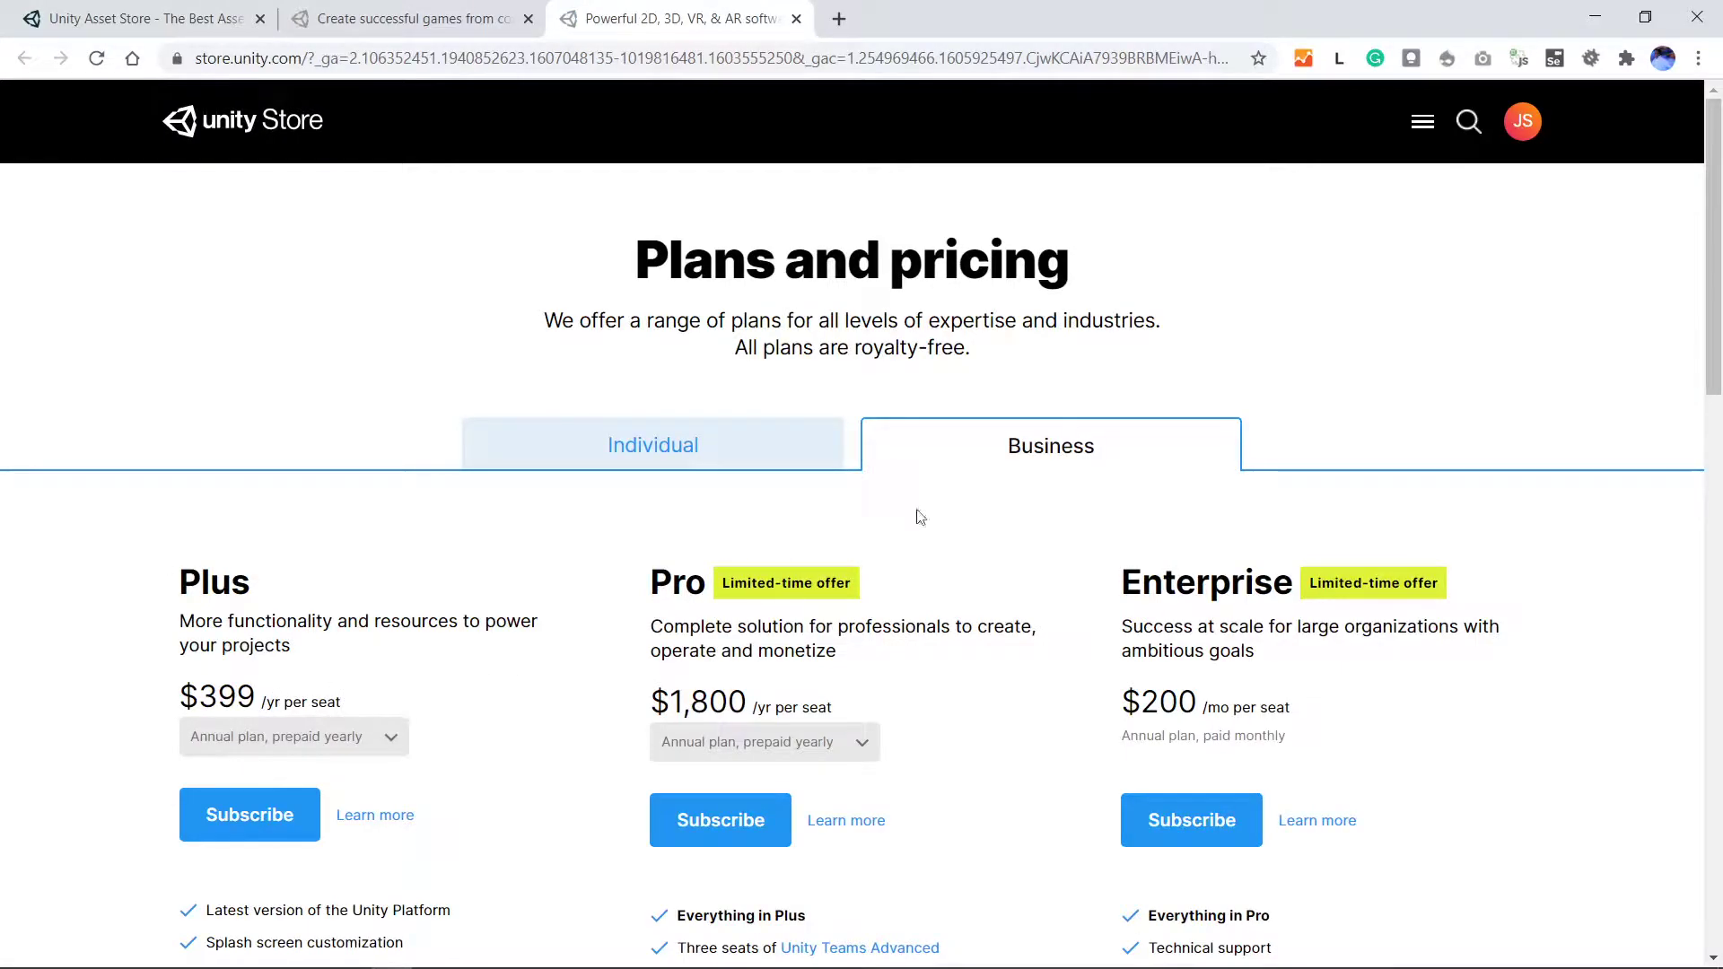
{"action": "left_click", "coordinate": [682, 456]}
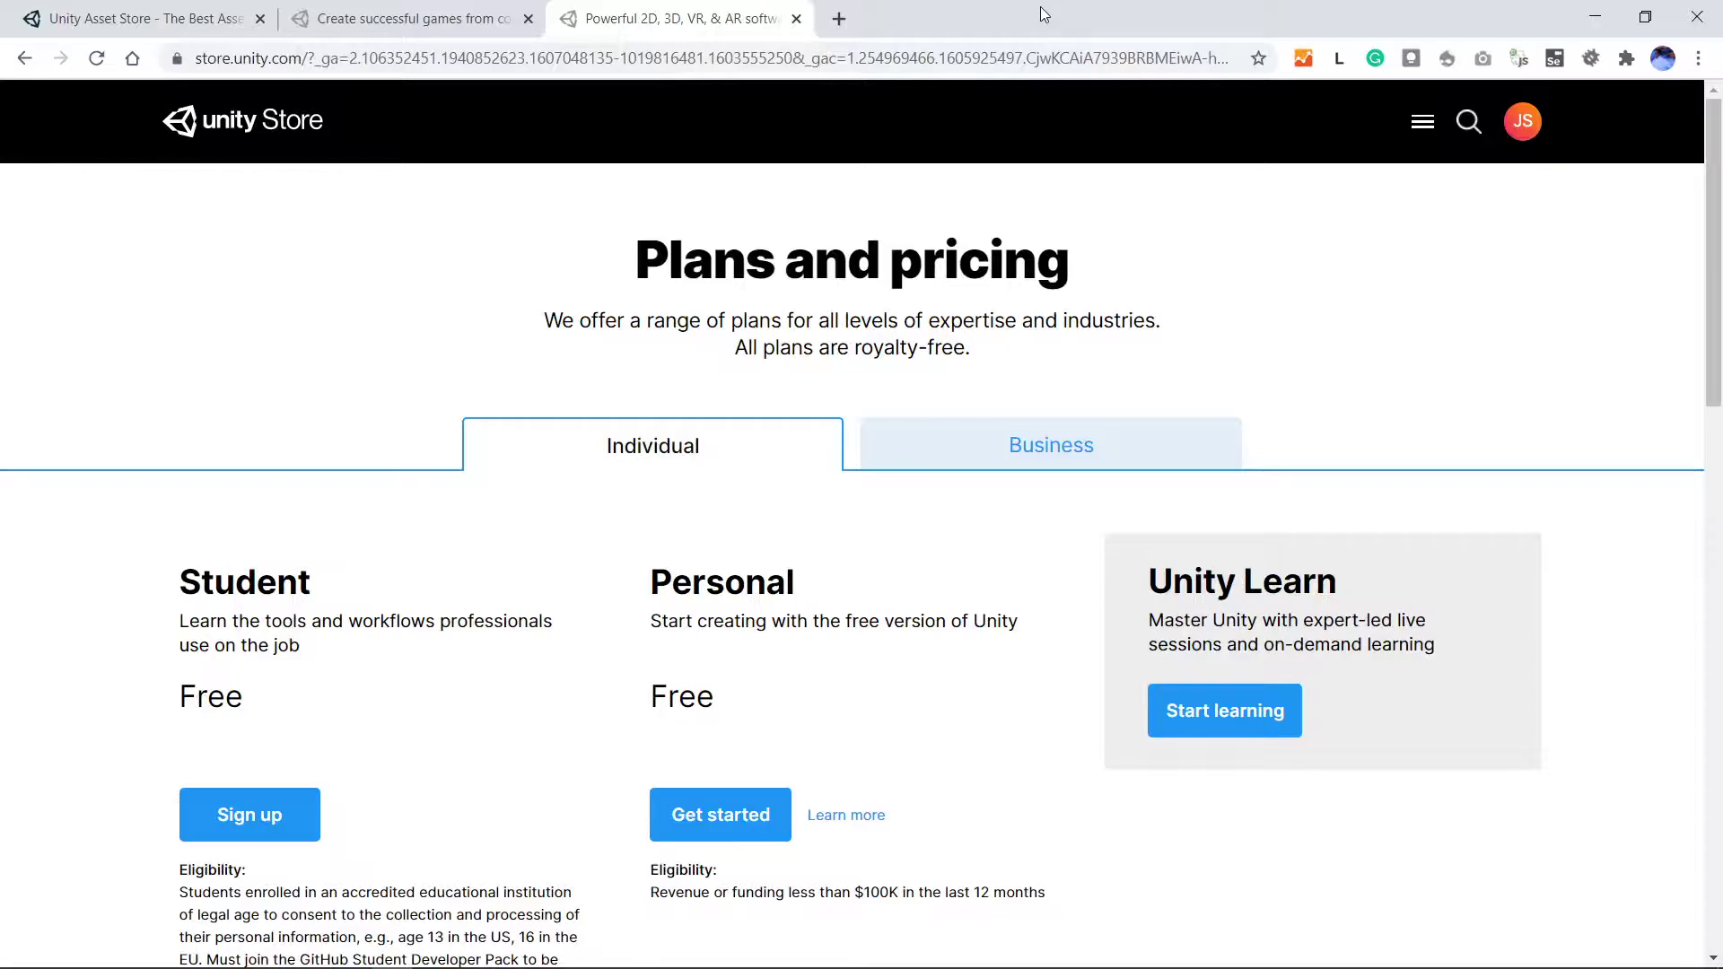
Switch from the browser to the Unity Hub window.
{"action": "key", "text": "alt+Tab"}
{"action": "key", "text": "alt+Tab"}
{"action": "key", "text": "alt+Tab"}
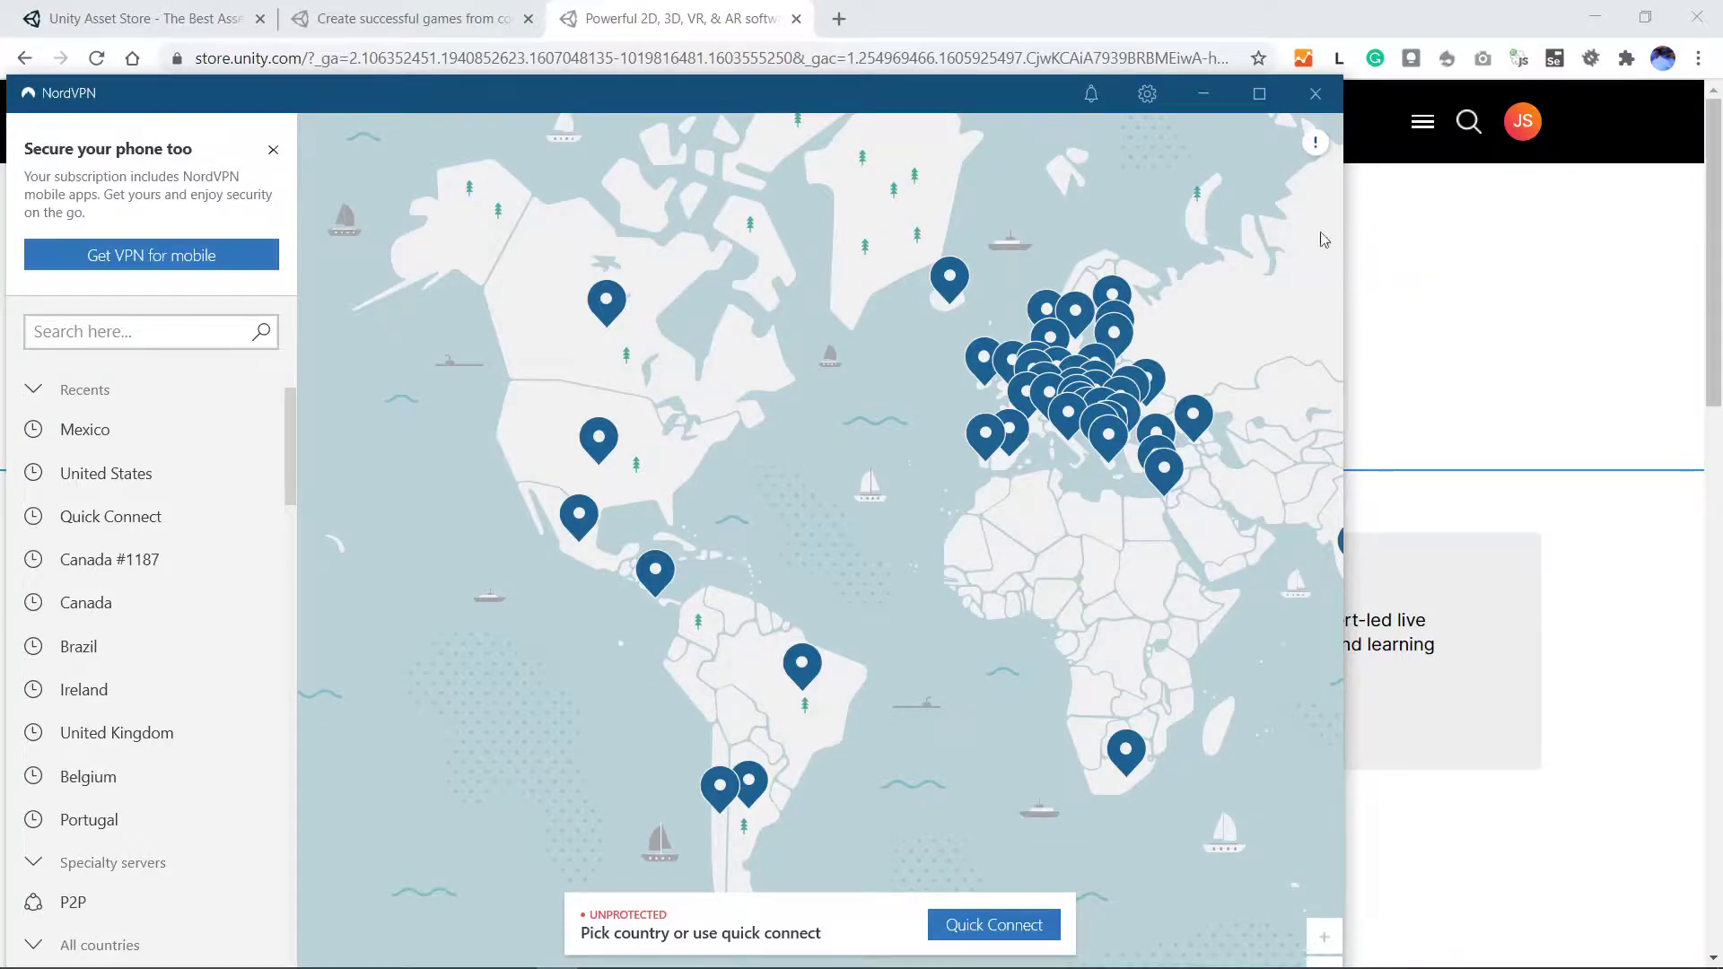
{"action": "key", "text": "alt+Tab"}
{"action": "key", "text": "alt+shift+Tab"}
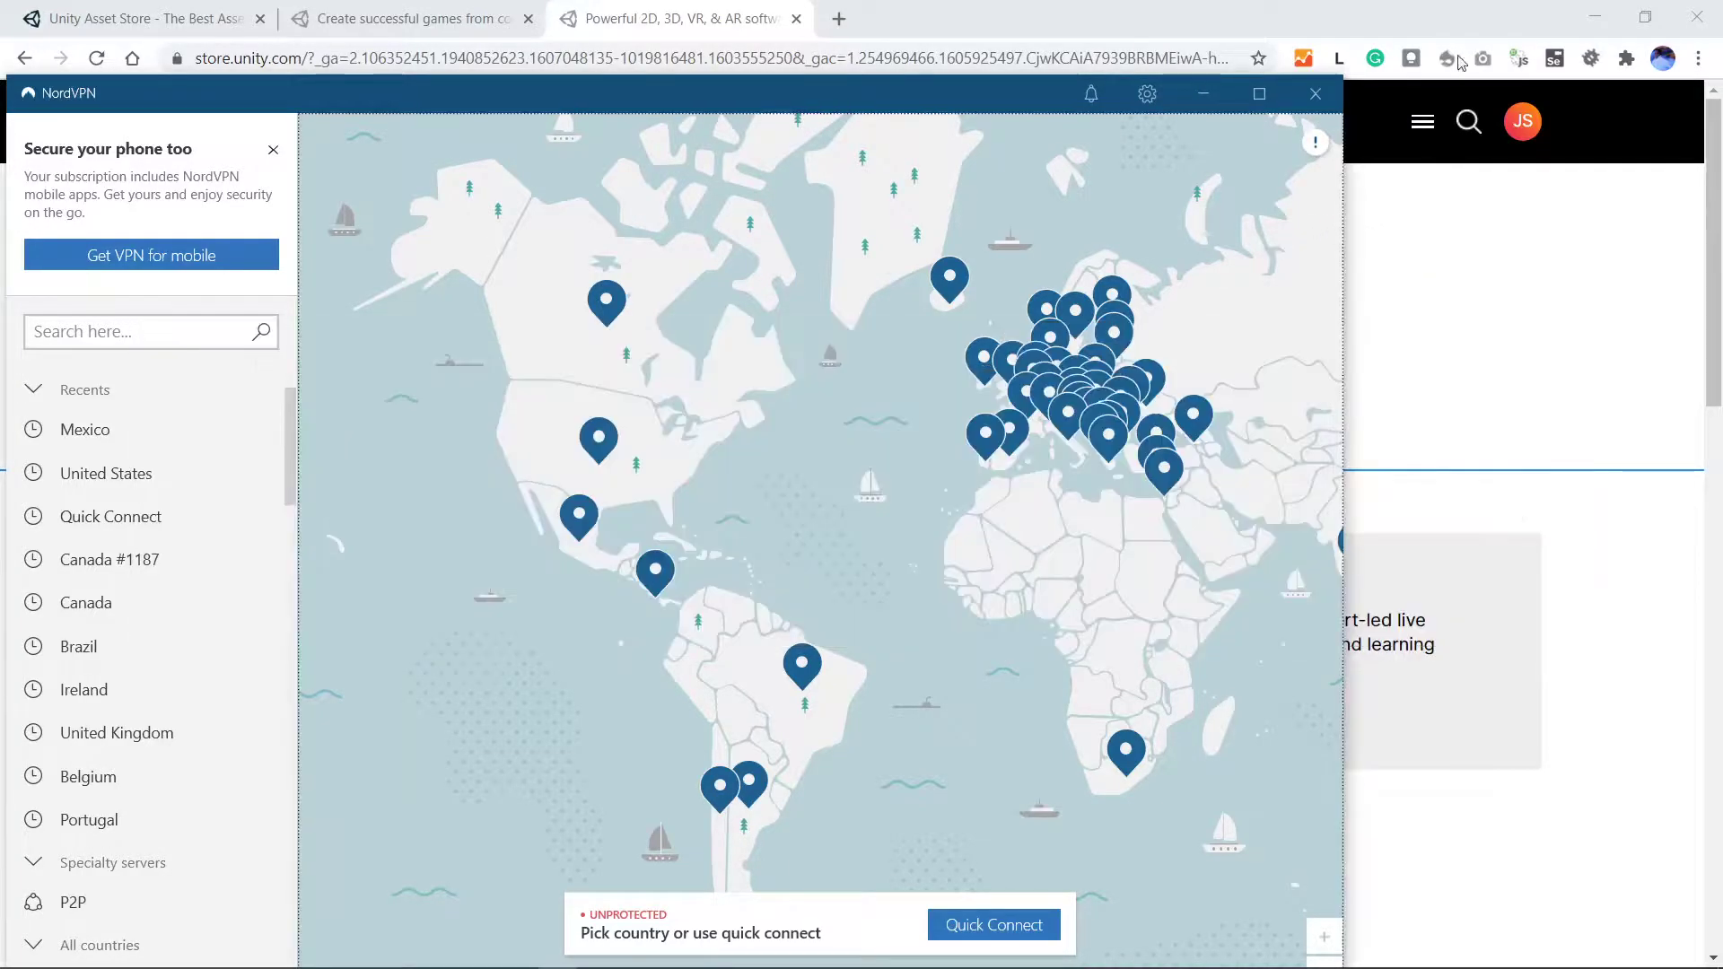
{"action": "left_click", "coordinate": [1440, 27]}
{"action": "double_click", "coordinate": [1441, 27]}
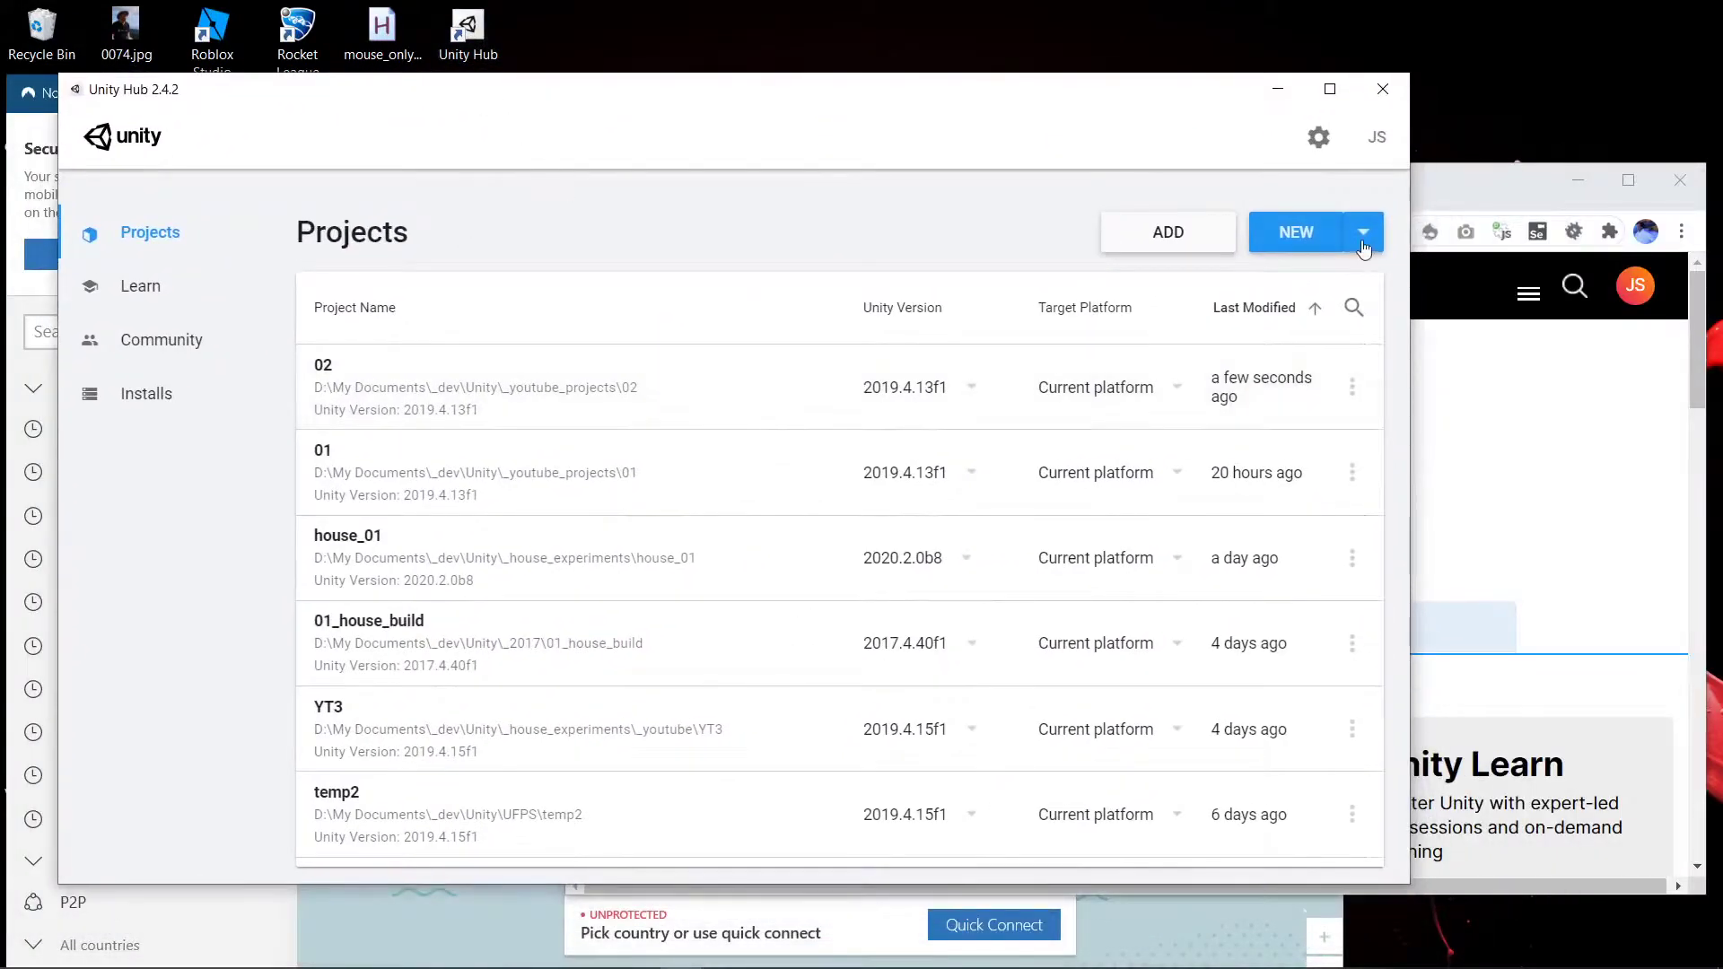
Review the Unity versions installed in Unity Hub, then return to the projects list.
{"action": "left_click", "coordinate": [1363, 240]}
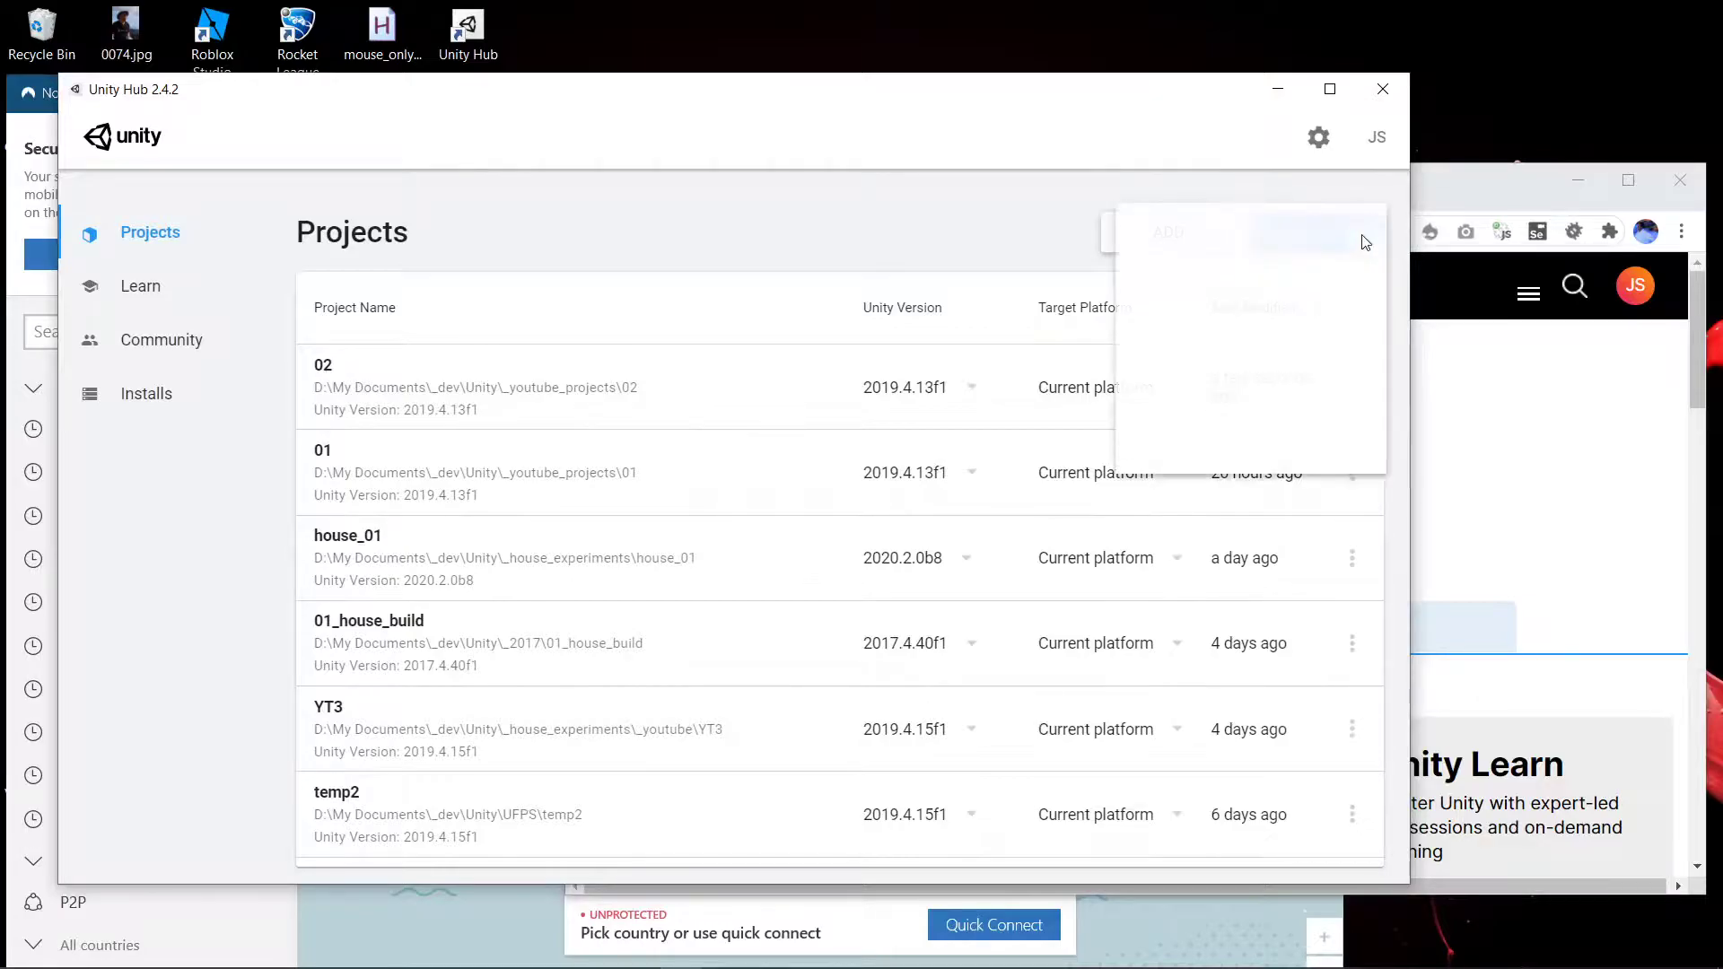
{"action": "left_click", "coordinate": [911, 227]}
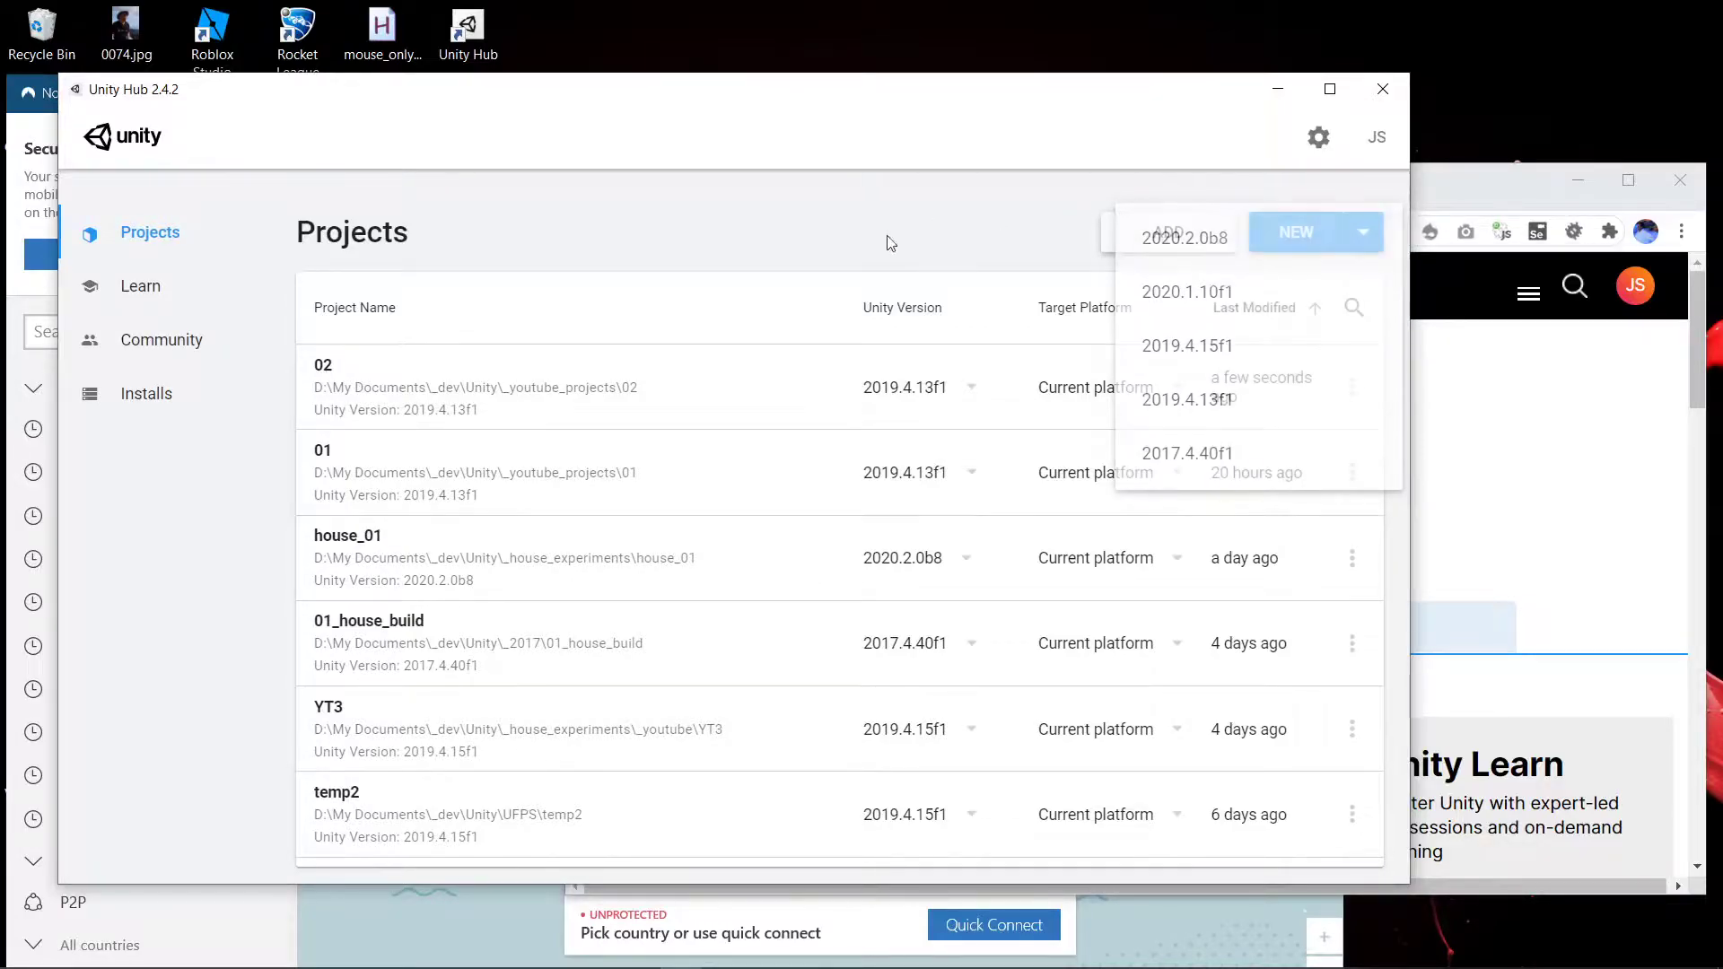
{"action": "left_click", "coordinate": [139, 395]}
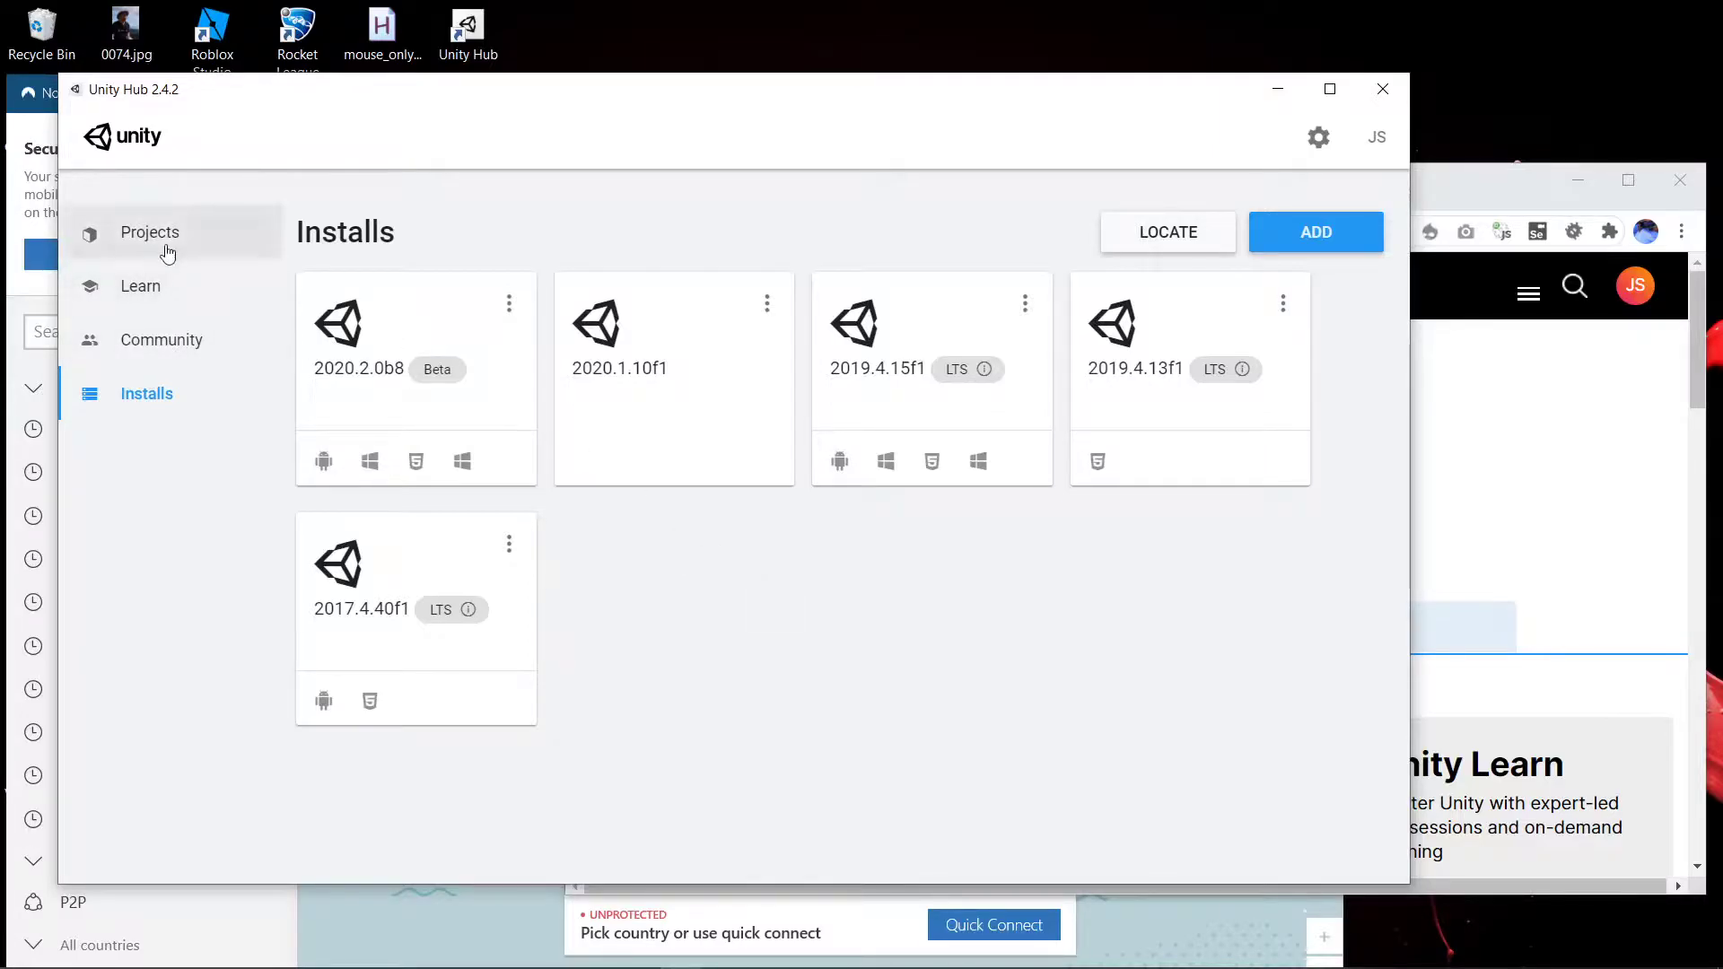
{"action": "left_click", "coordinate": [155, 237]}
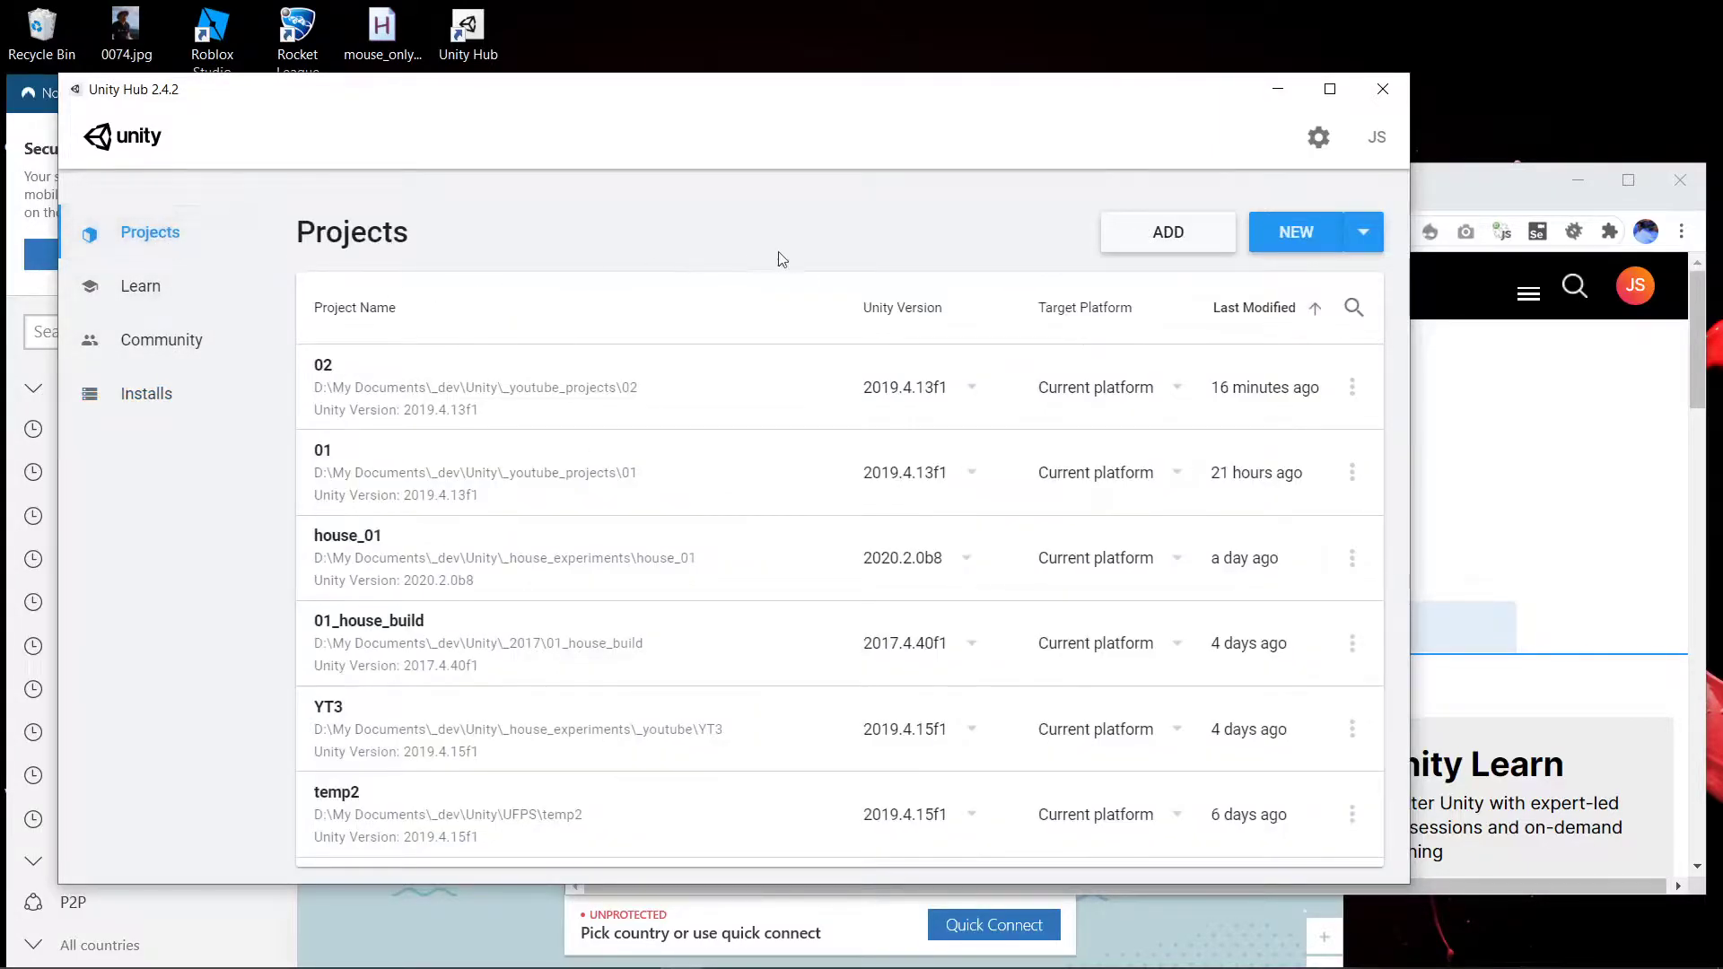
Create a 3D project named 03 with Unity 2019.4.13f1 in the _youtube_projects folder.
{"action": "left_click", "coordinate": [1362, 241]}
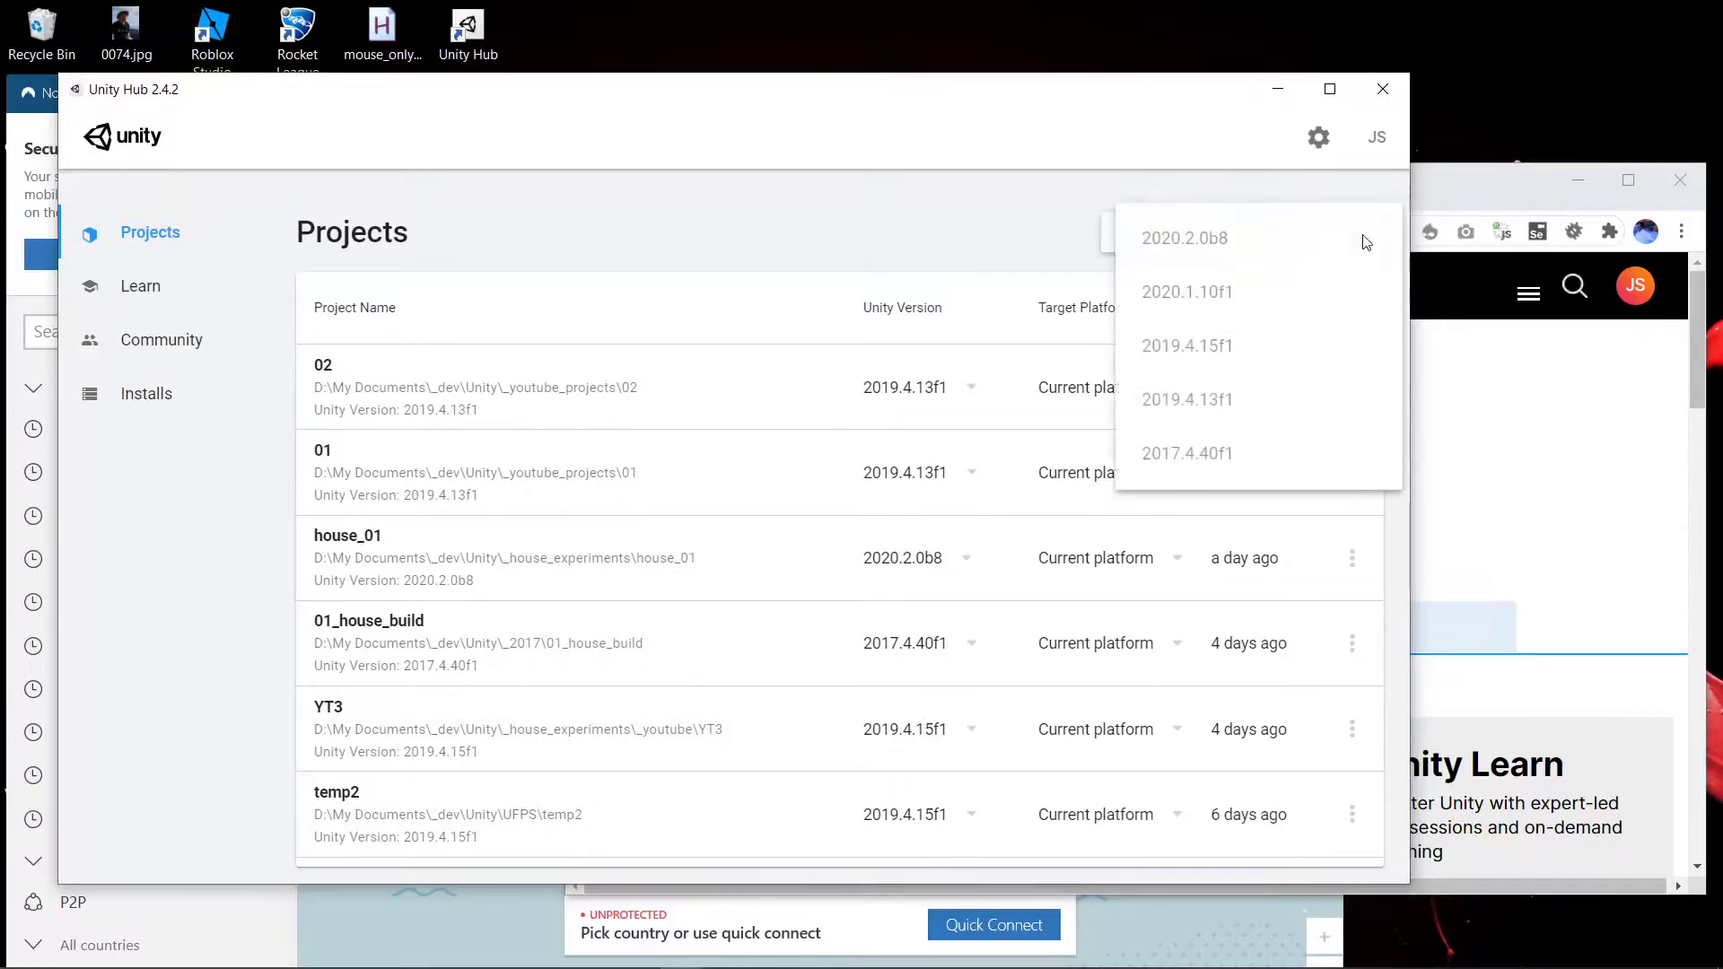
{"action": "left_click", "coordinate": [1256, 414]}
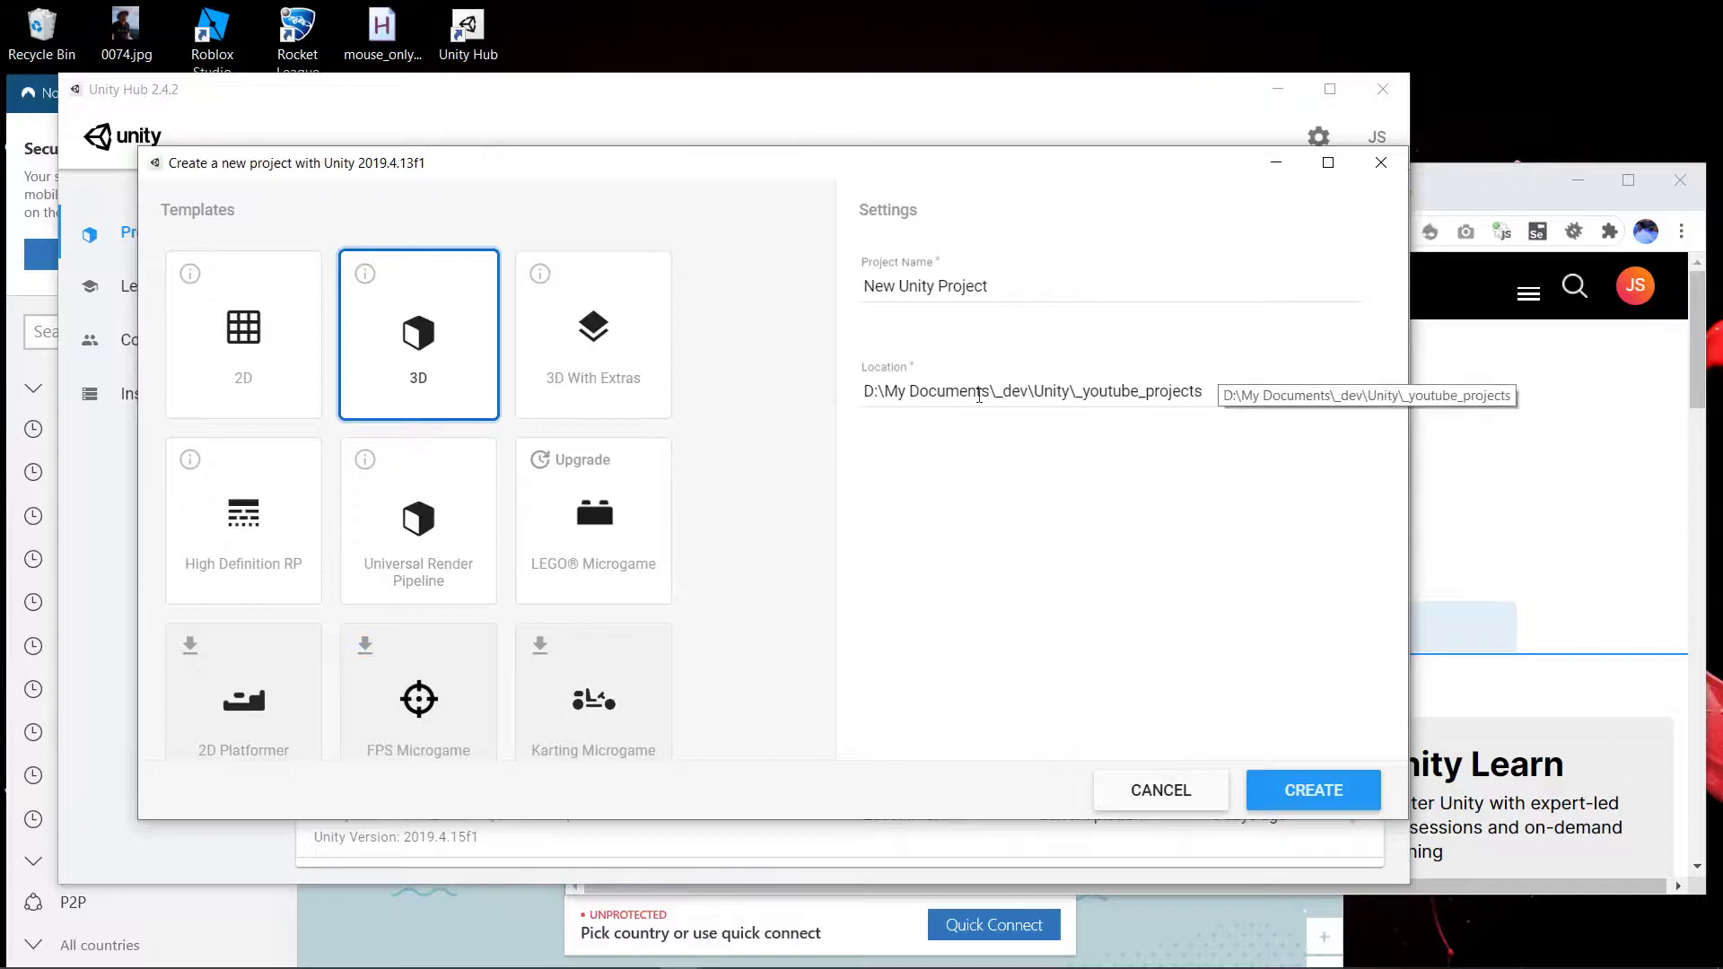
{"action": "left_click", "coordinate": [1335, 396]}
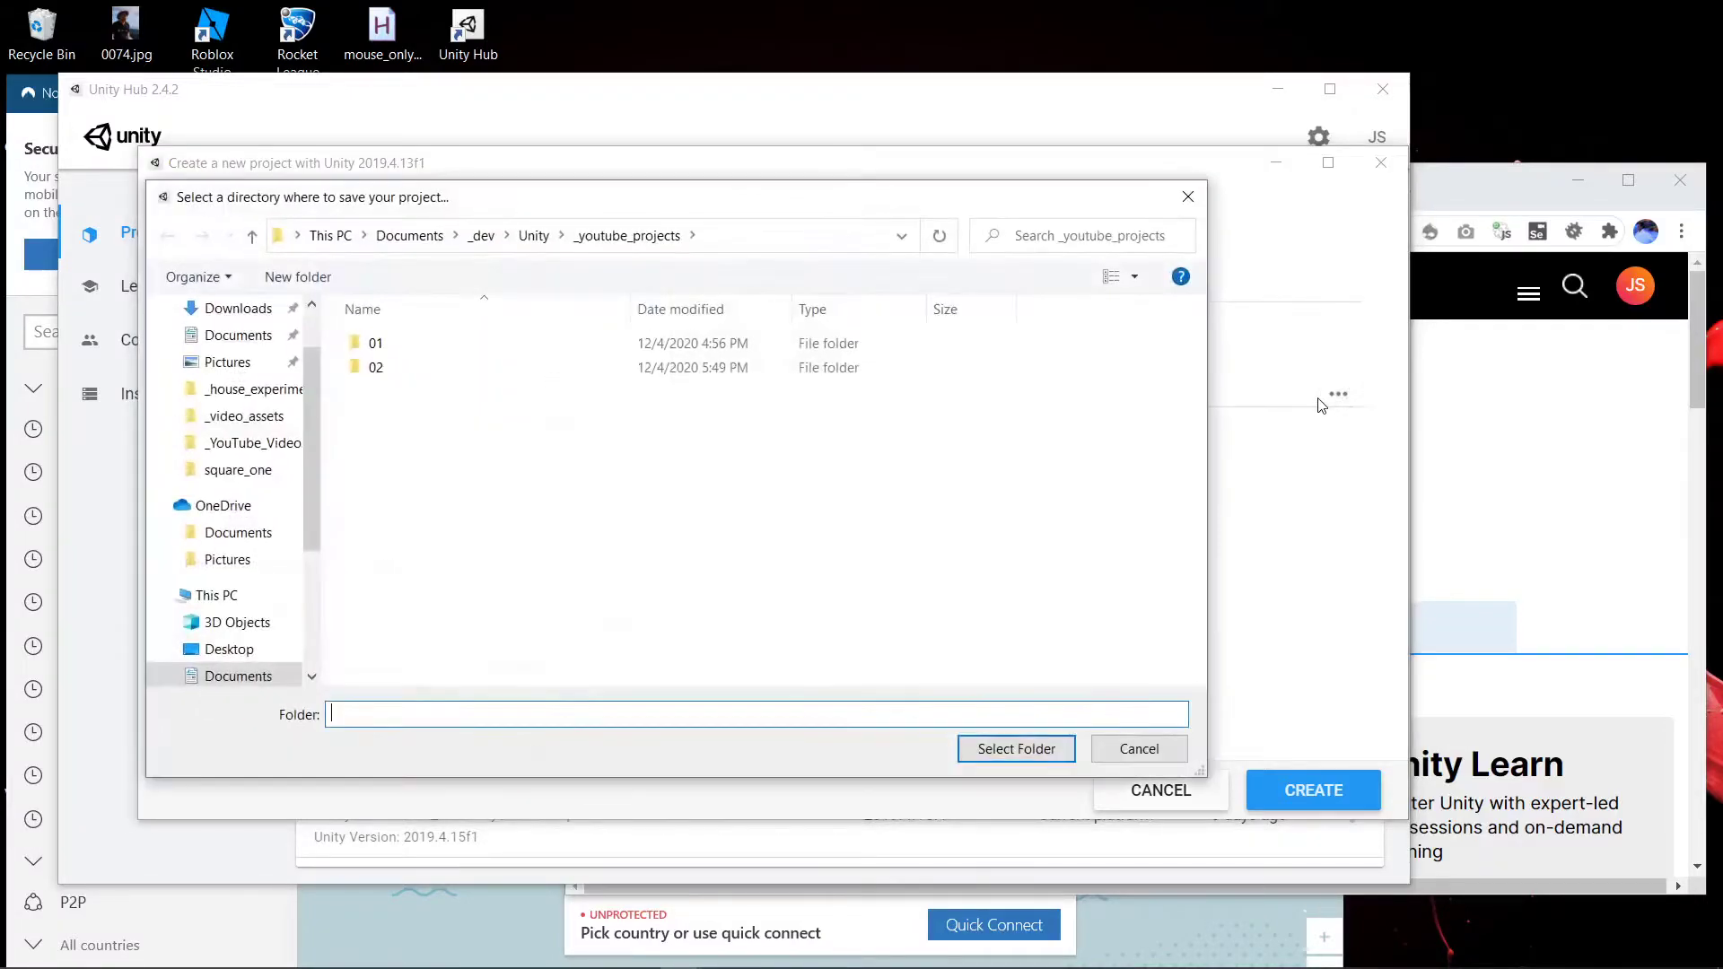
{"action": "left_click", "coordinate": [1133, 750]}
{"action": "left_click_drag", "start_coordinate": [994, 283], "coordinate": [805, 305]}
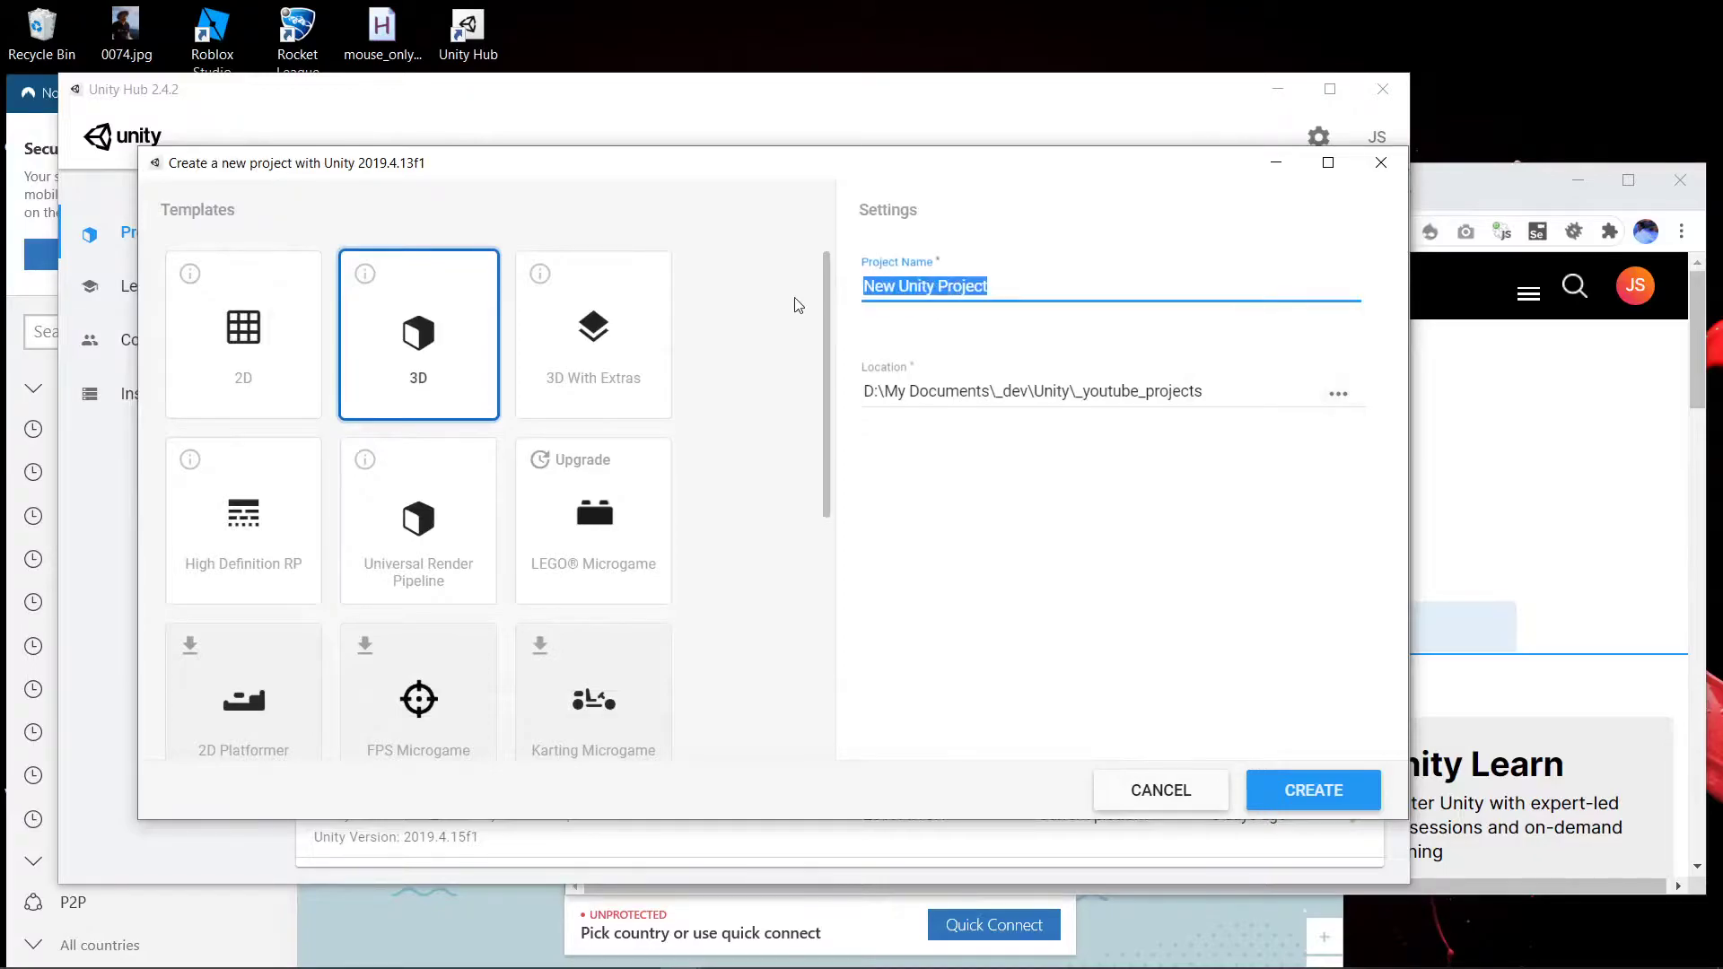
{"action": "type", "text": "03"}
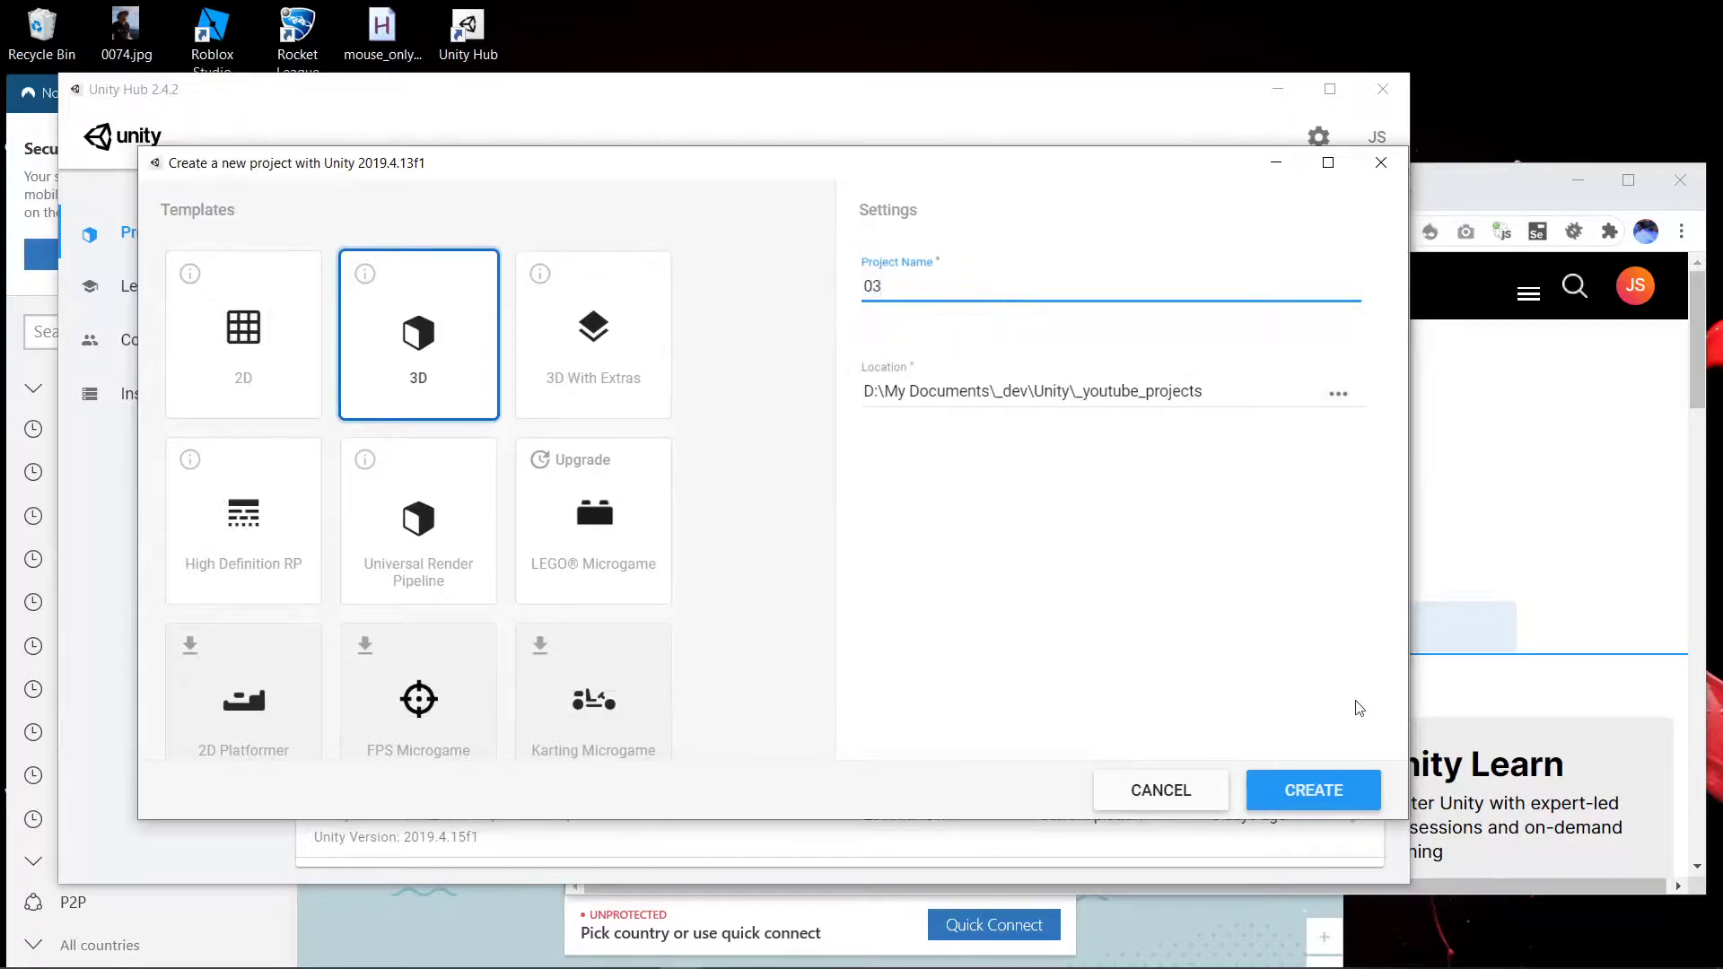
{"action": "left_click", "coordinate": [1310, 788]}
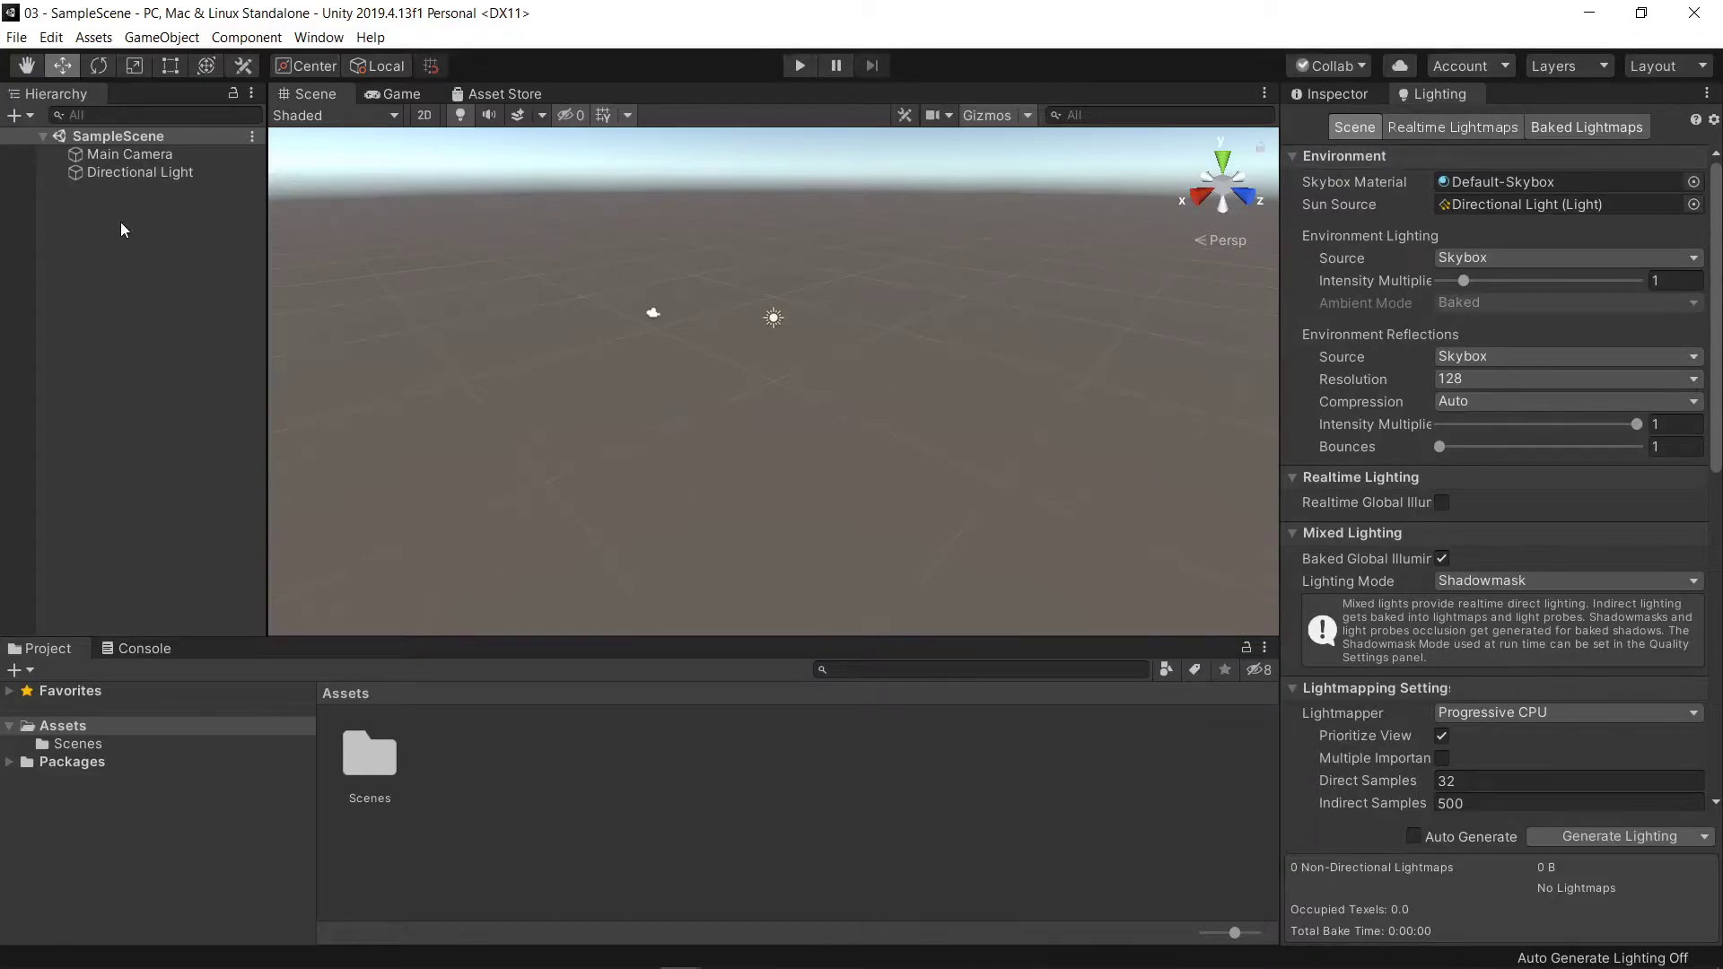
Detach the Lighting panel from the editor layout and close it.
{"action": "left_click_drag", "start_coordinate": [1462, 101], "coordinate": [858, 347]}
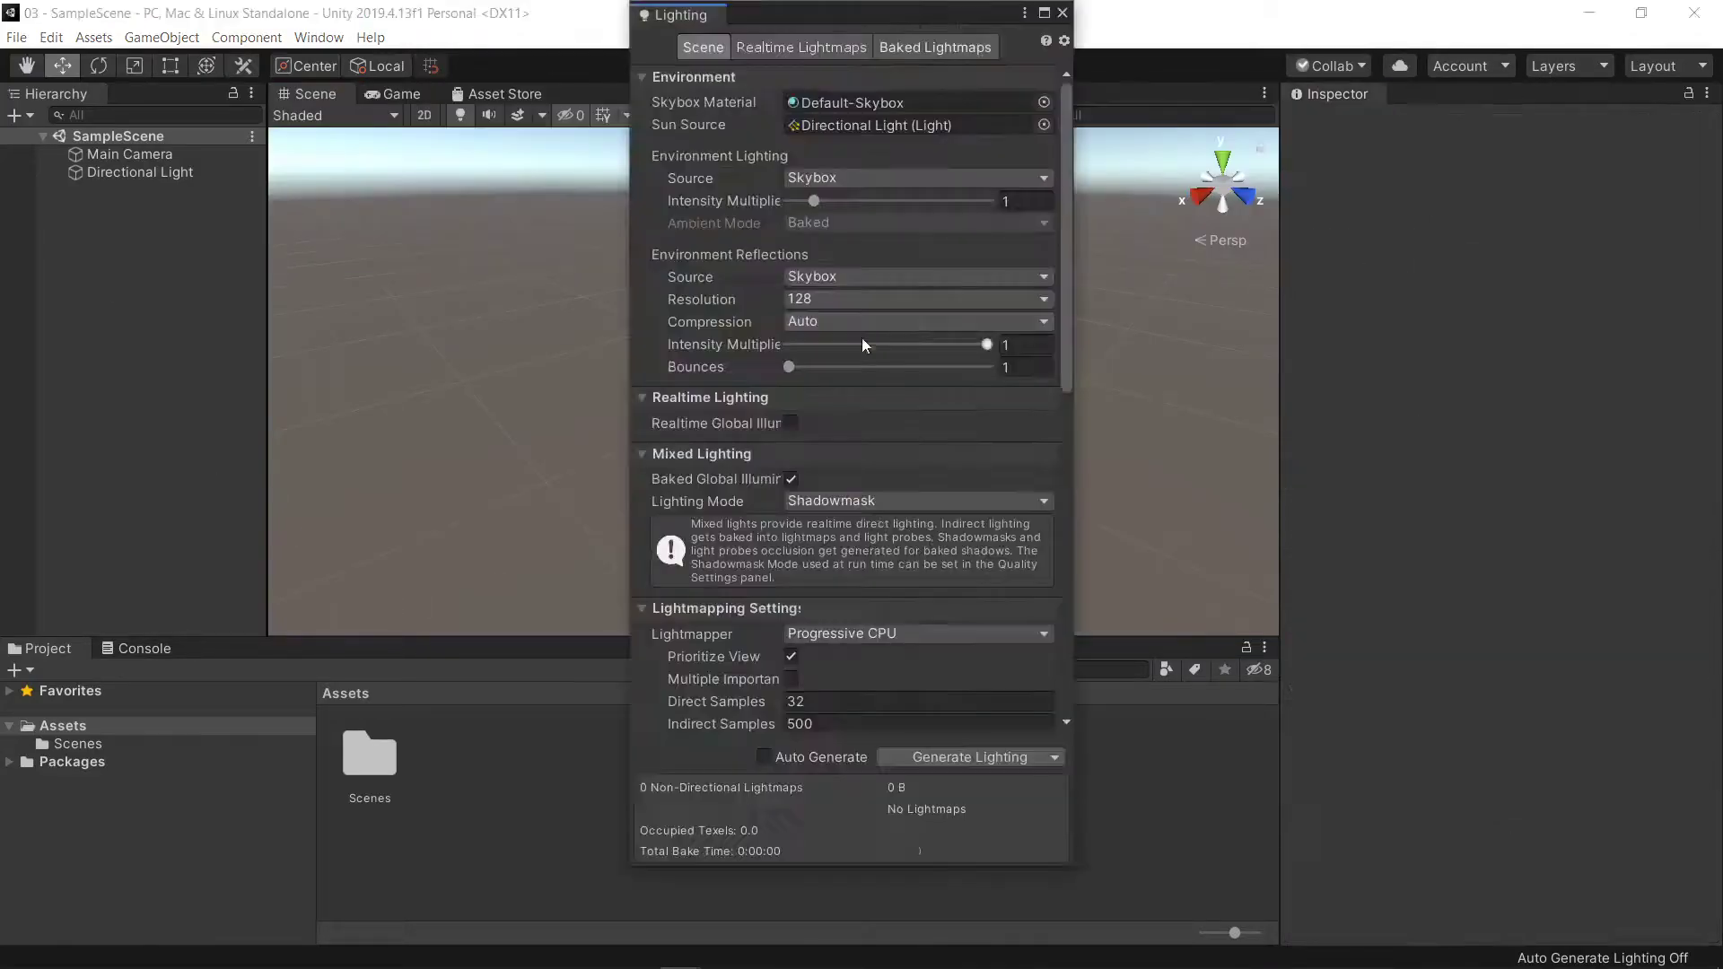
{"action": "left_click", "coordinate": [1063, 12]}
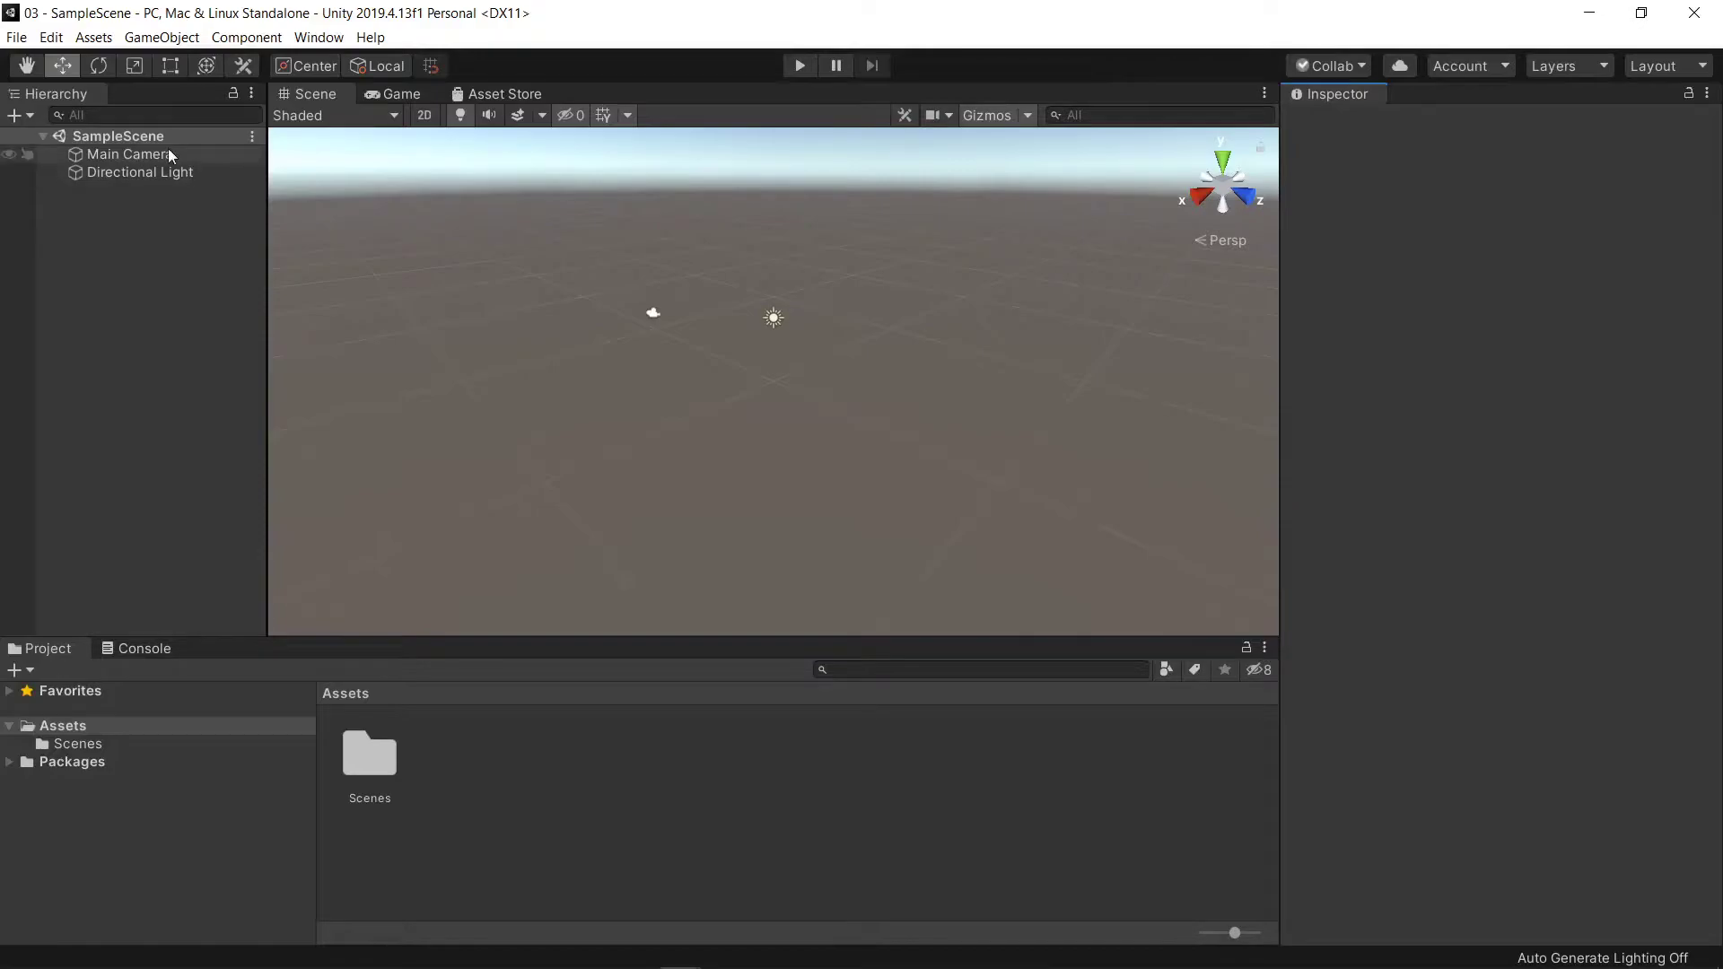
Add a plane to the scene and move it to about X 1.01, Z -0.5.
{"action": "left_click", "coordinate": [111, 287]}
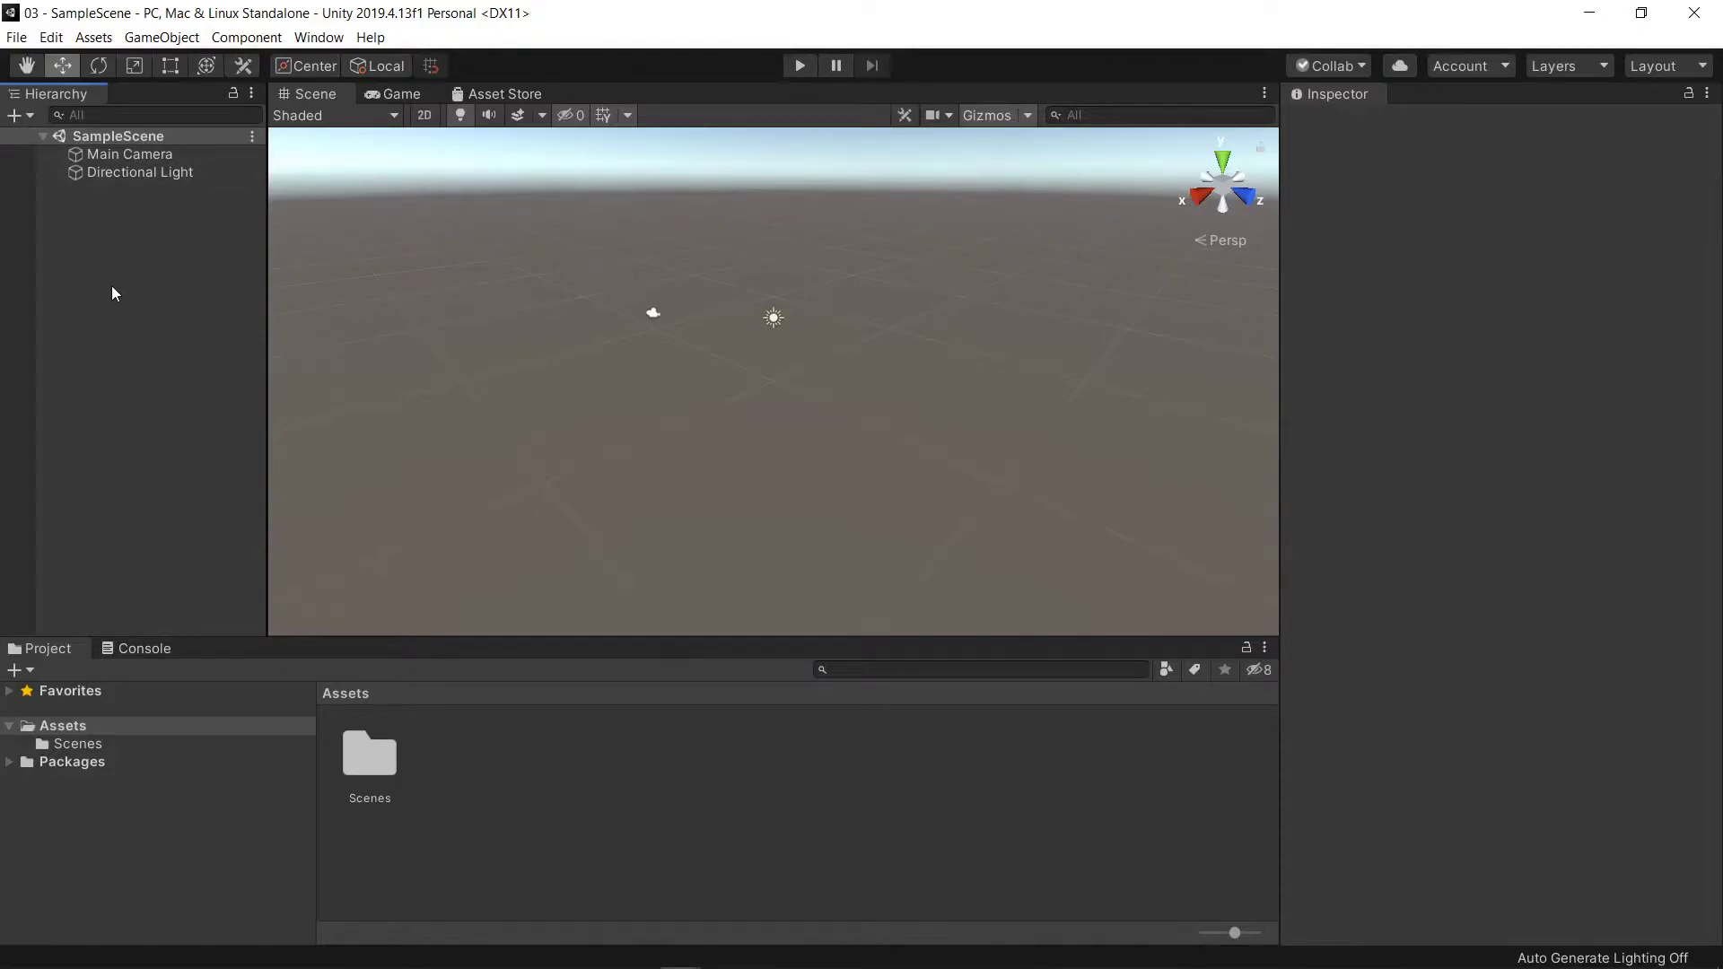
{"action": "right_click", "coordinate": [112, 287]}
{"action": "mouse_move", "coordinate": [179, 490]}
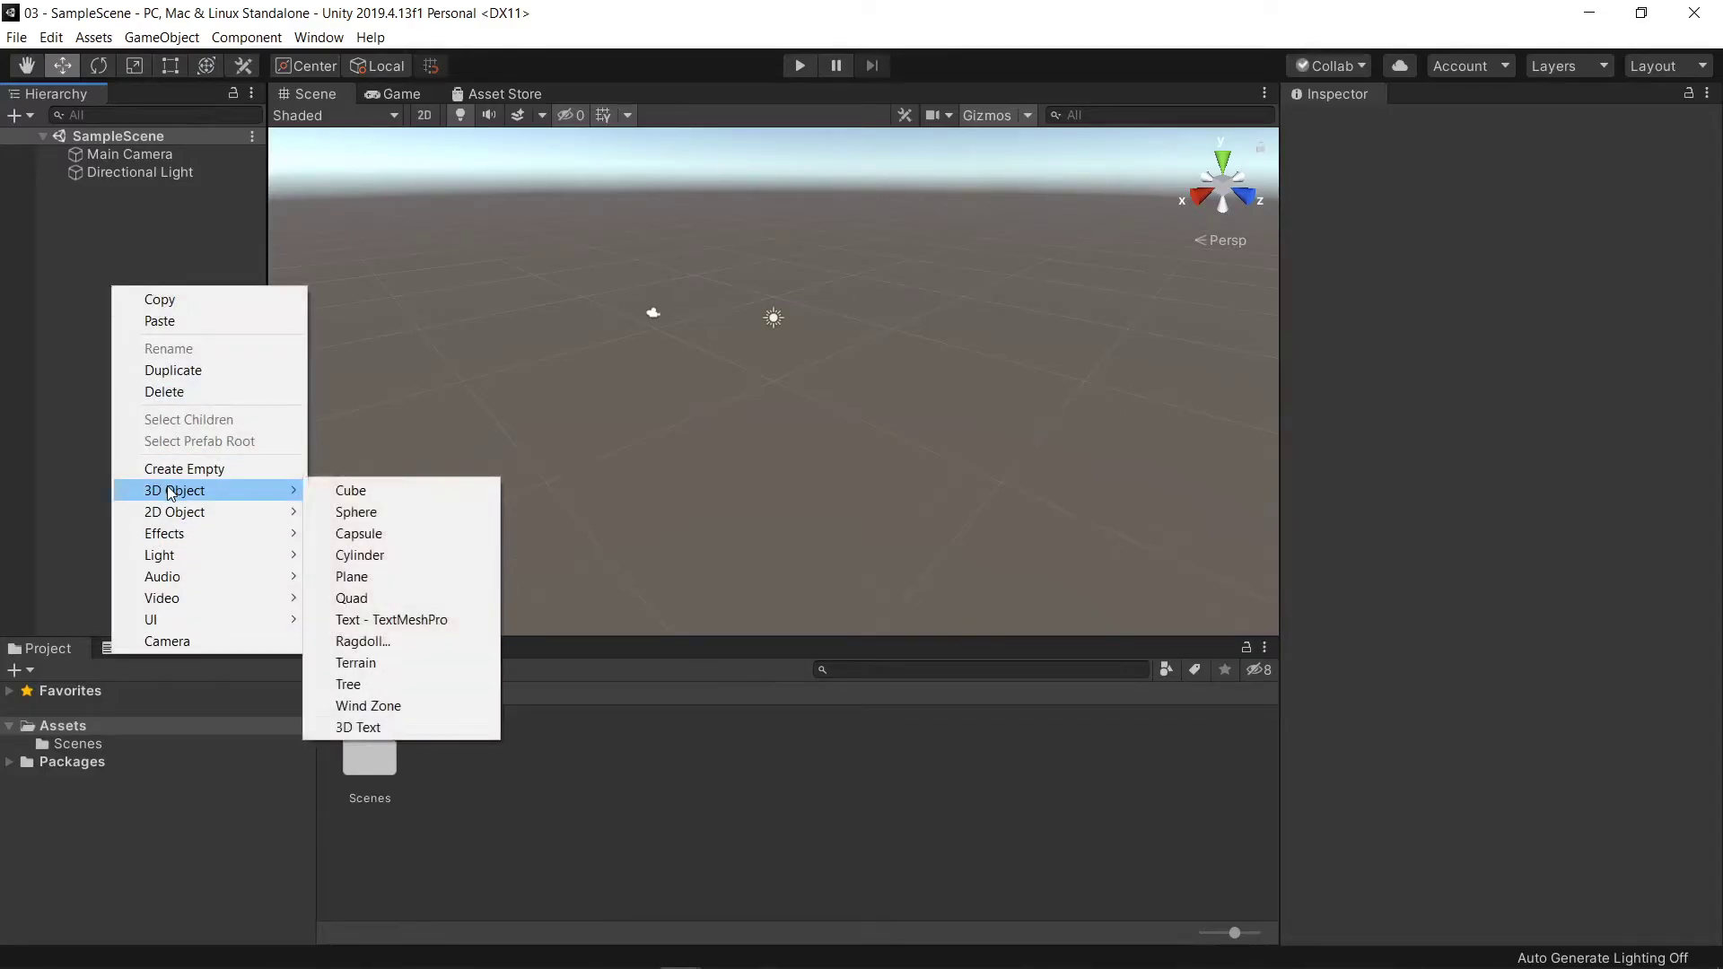
{"action": "left_click", "coordinate": [370, 576]}
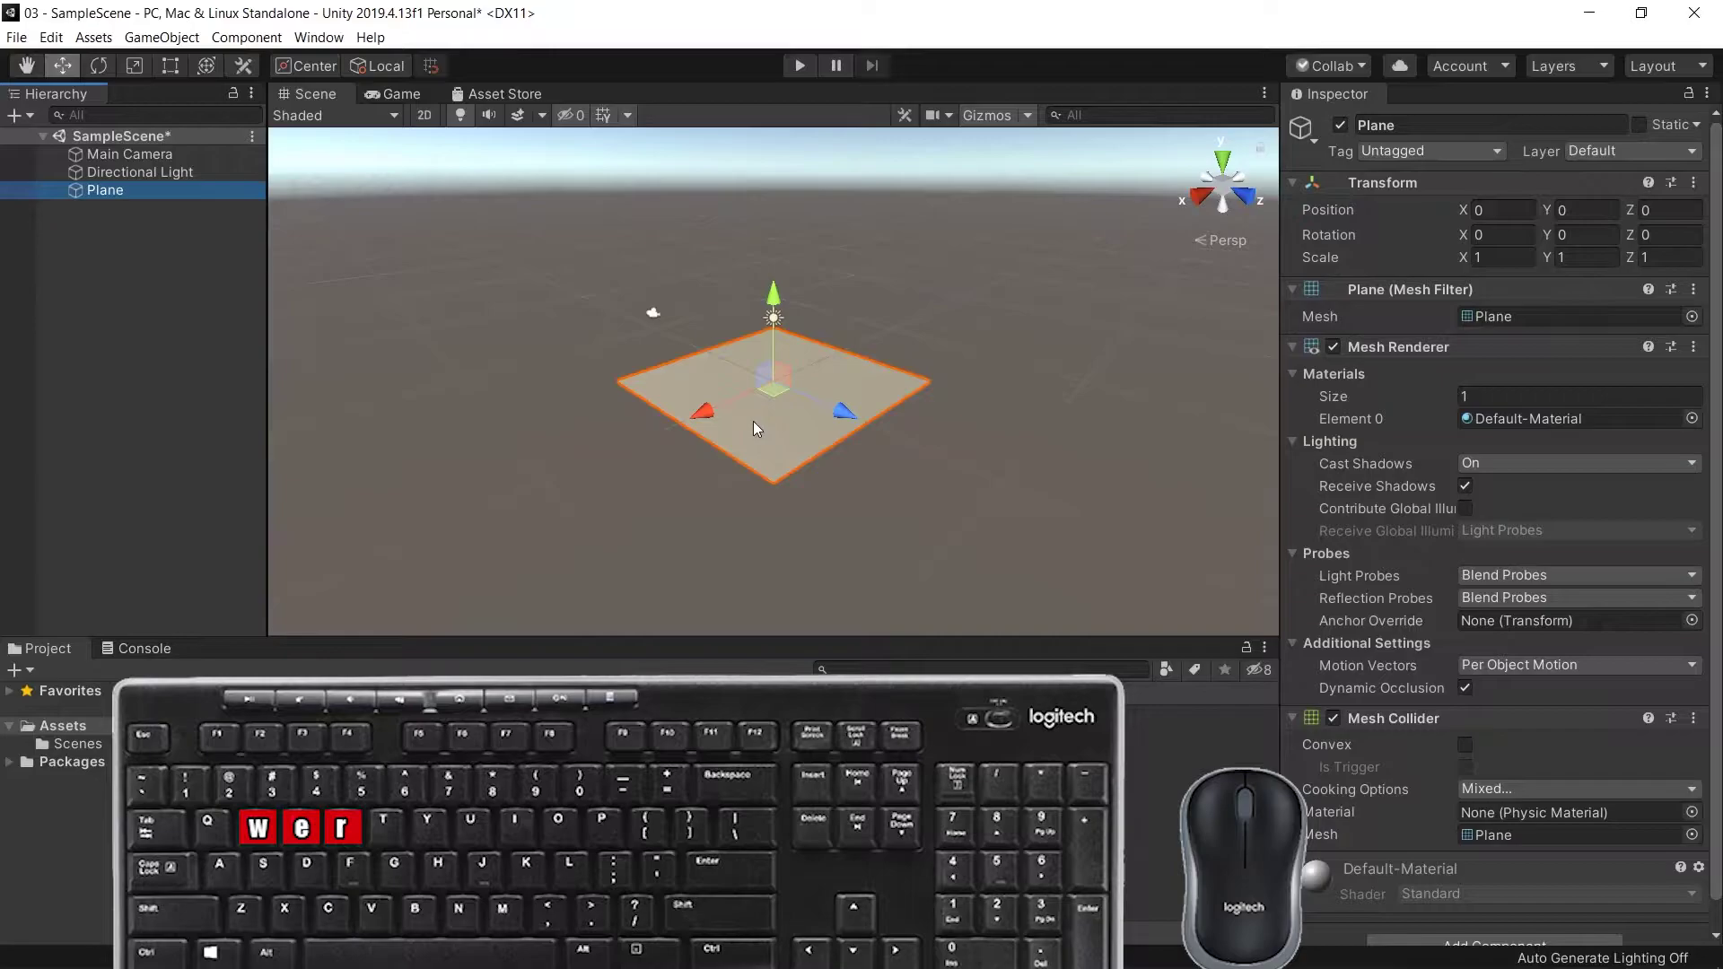
{"action": "left_click_drag", "start_coordinate": [691, 423], "coordinate": [672, 423]}
{"action": "left_click_drag", "start_coordinate": [816, 416], "coordinate": [787, 440]}
Scale the plane to about 3.6 in X and 6.49 in Z, and lower it to about Y -0.69.
{"action": "key", "text": "e"}
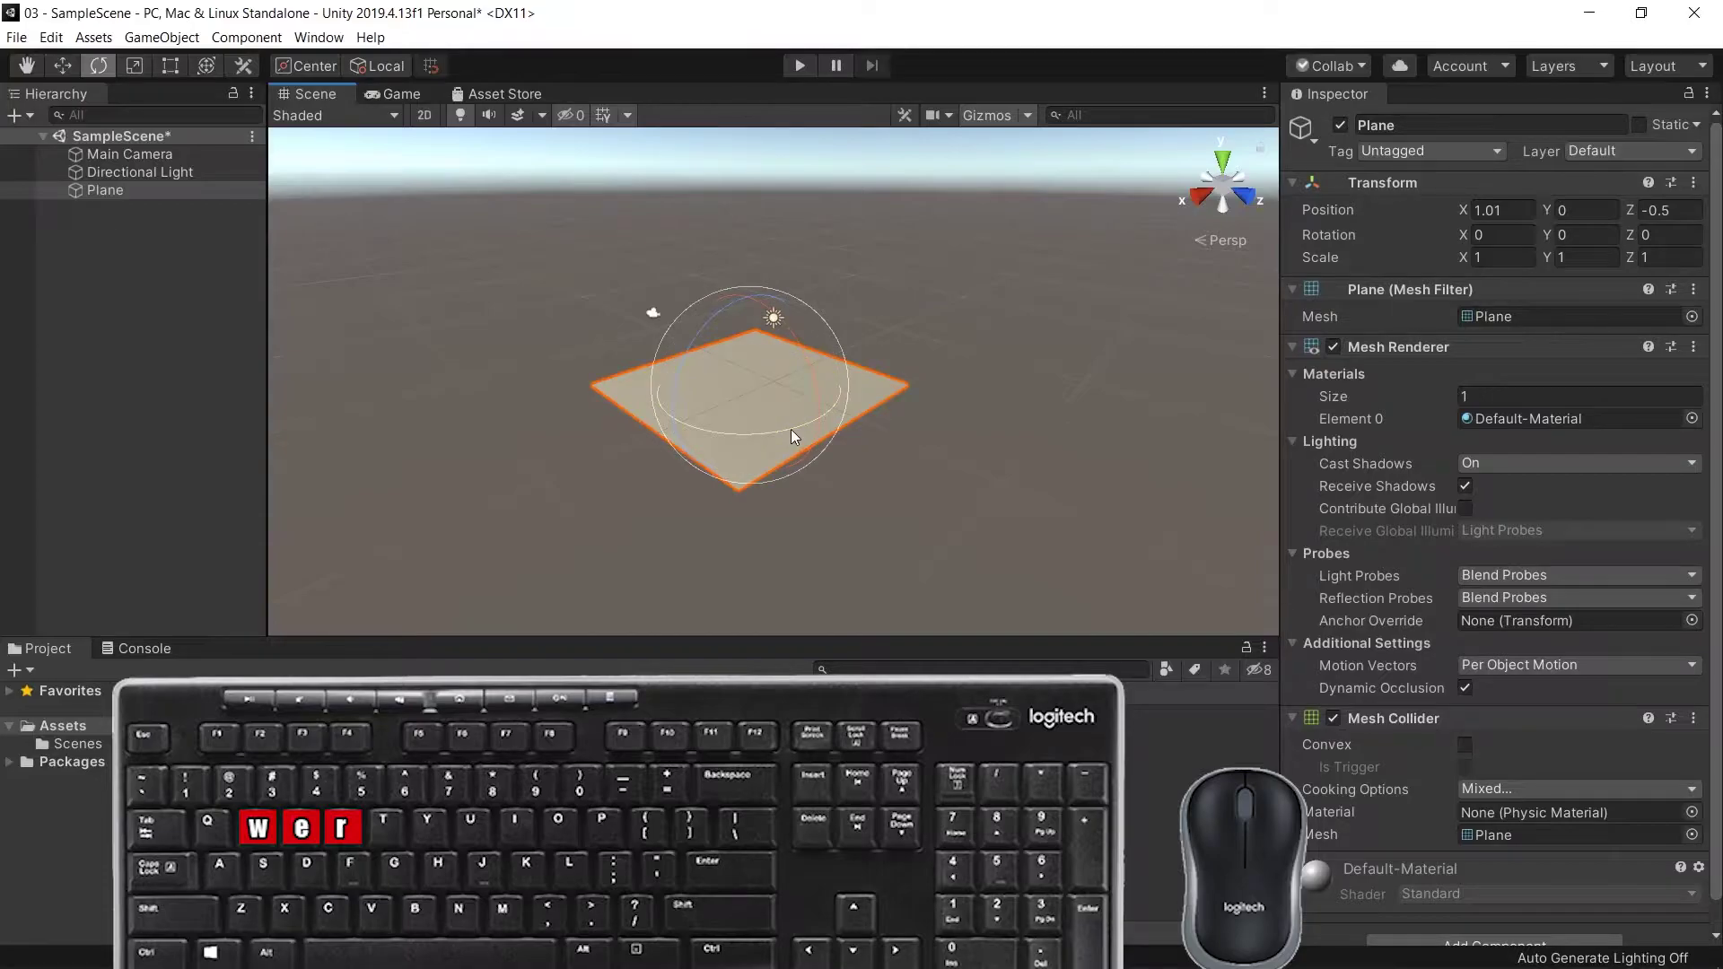
{"action": "key", "text": "r"}
{"action": "mouse_move", "coordinate": [677, 422]}
{"action": "left_mouse_down"}
{"action": "mouse_move", "coordinate": [589, 459]}
{"action": "mouse_move", "coordinate": [654, 435]}
{"action": "left_mouse_up"}
{"action": "left_click_drag", "start_coordinate": [826, 422], "coordinate": [929, 459]}
{"action": "left_click_drag", "start_coordinate": [676, 430], "coordinate": [563, 451]}
{"action": "left_click_drag", "start_coordinate": [815, 429], "coordinate": [886, 476]}
{"action": "key", "text": "w"}
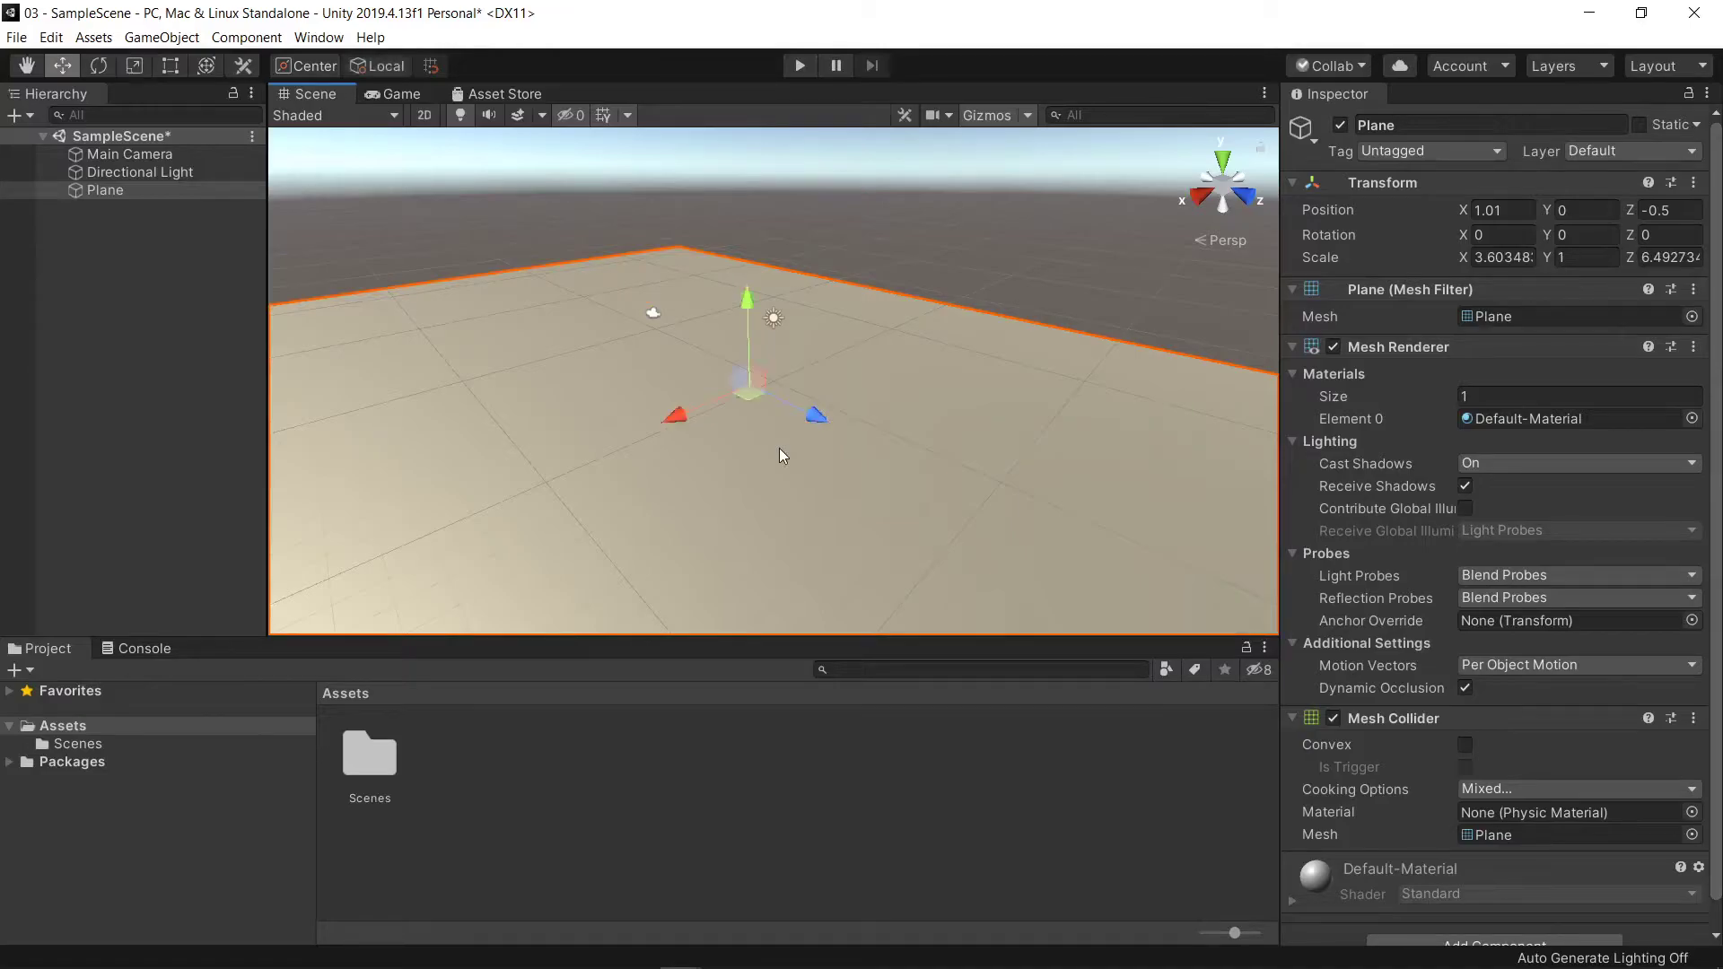
{"action": "left_click_drag", "start_coordinate": [747, 306], "coordinate": [745, 321]}
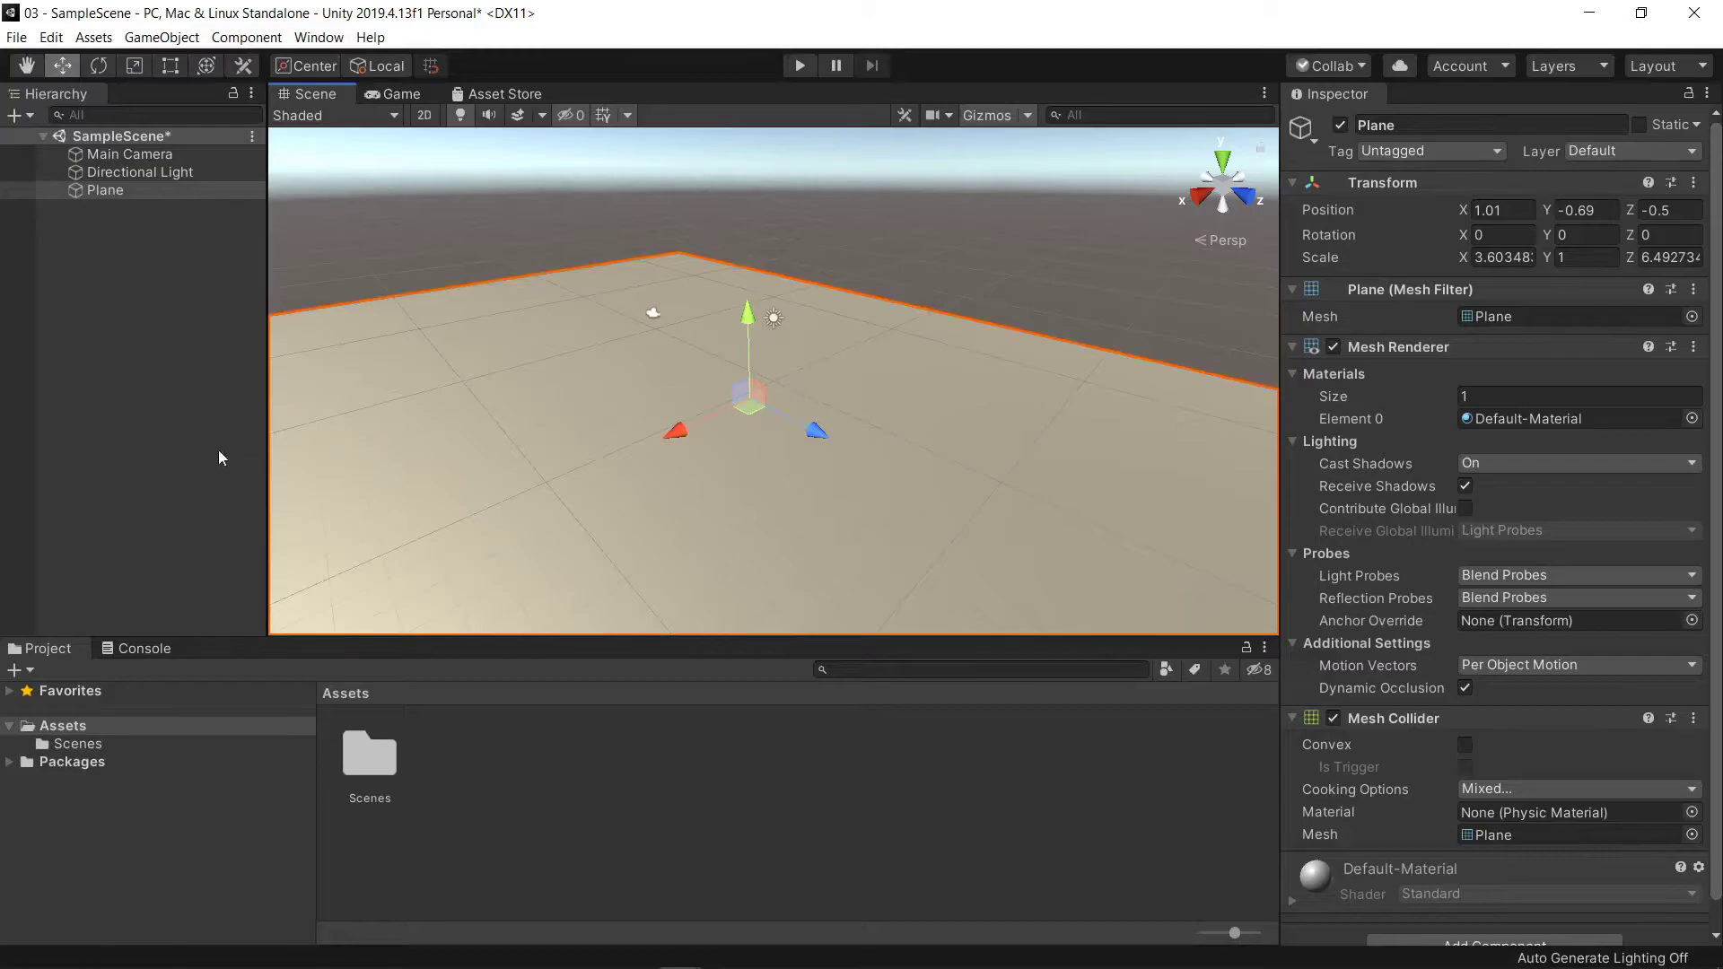
Add a cube to the scene and move it to about X 4.25, Z -1.56.
{"action": "left_click", "coordinate": [118, 310]}
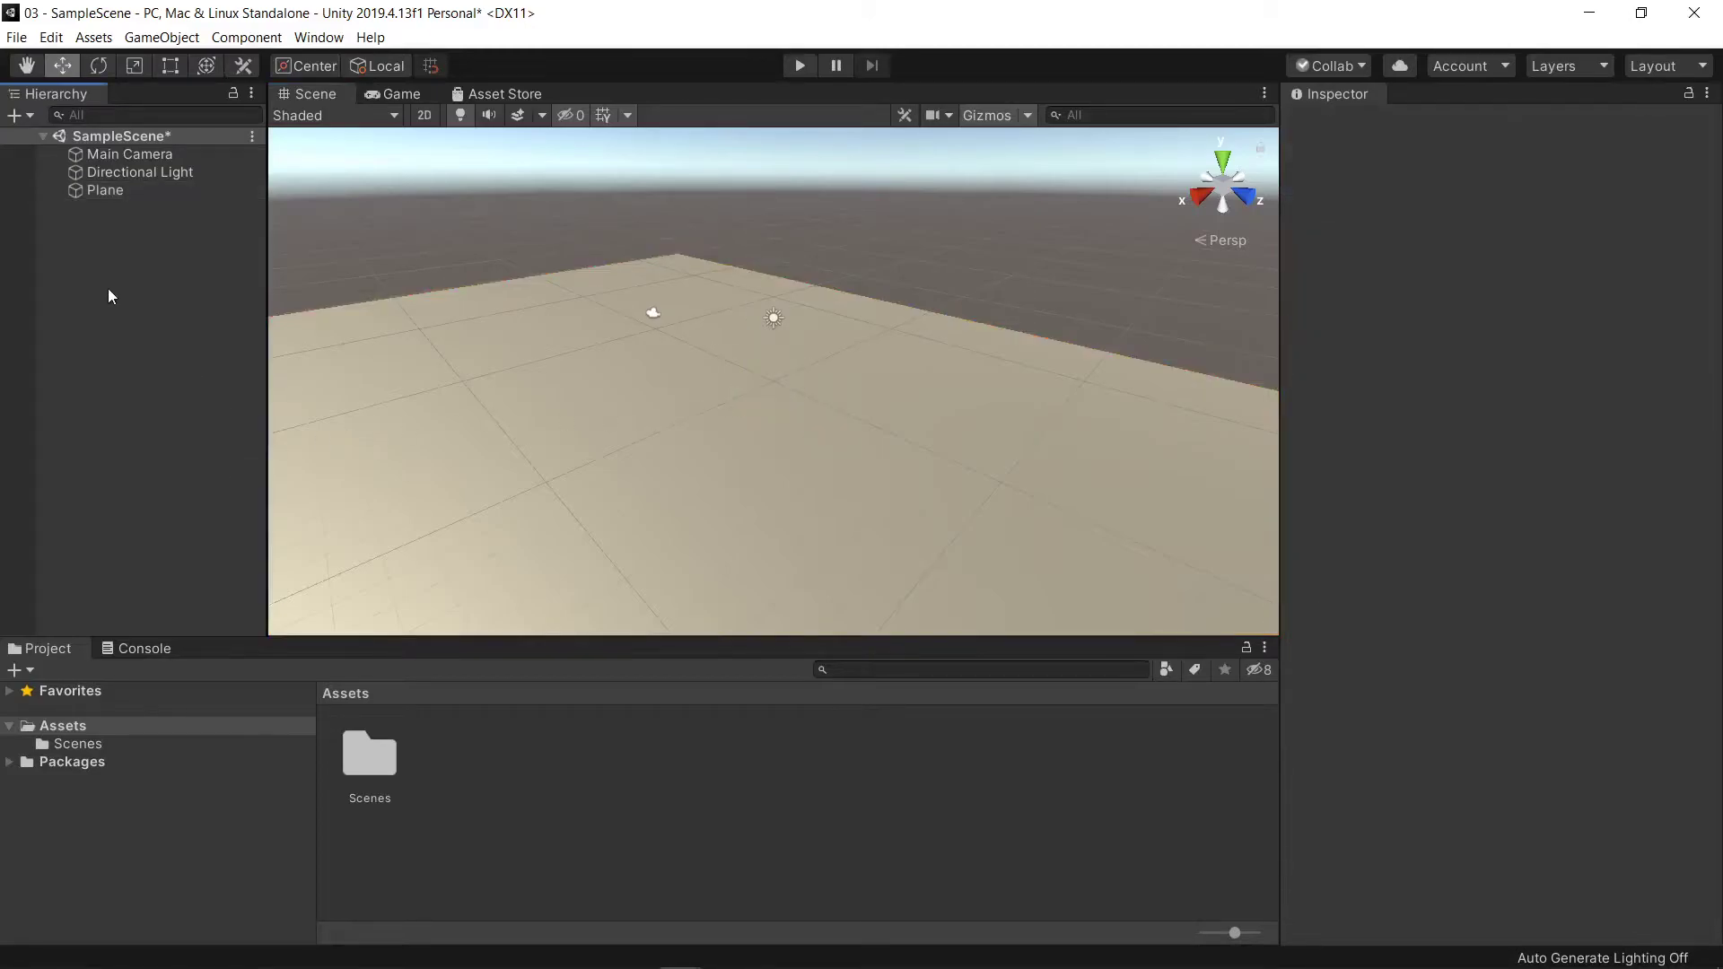
{"action": "right_click", "coordinate": [120, 294]}
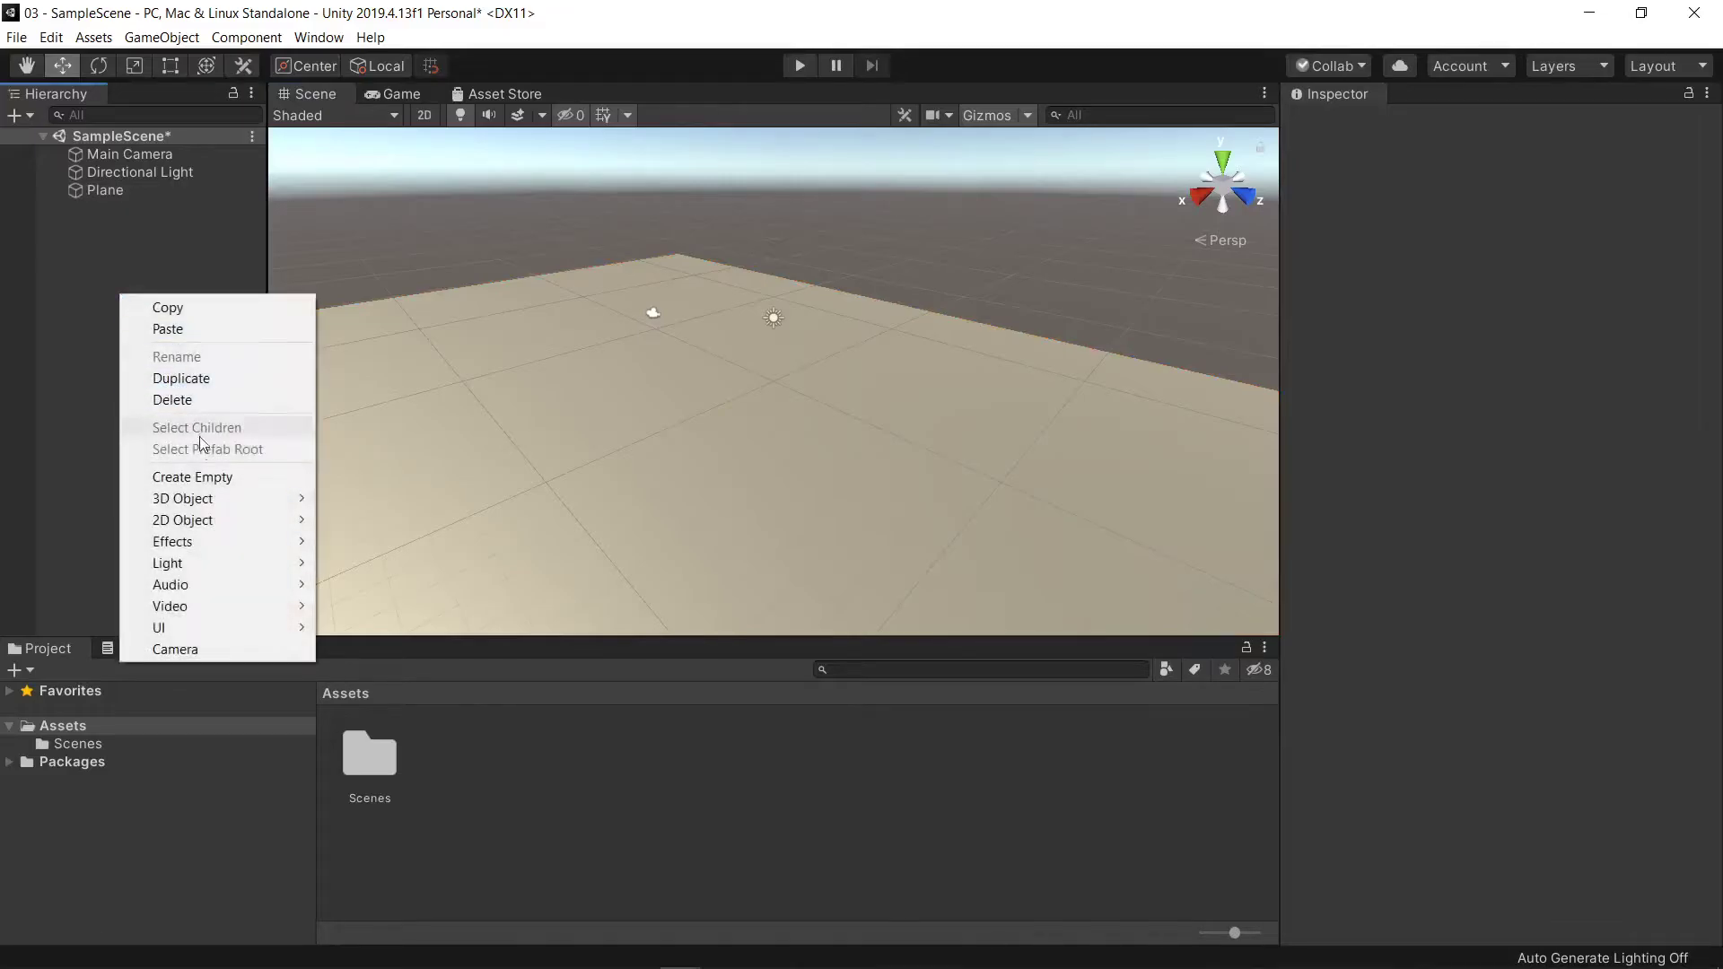
{"action": "mouse_move", "coordinate": [209, 499]}
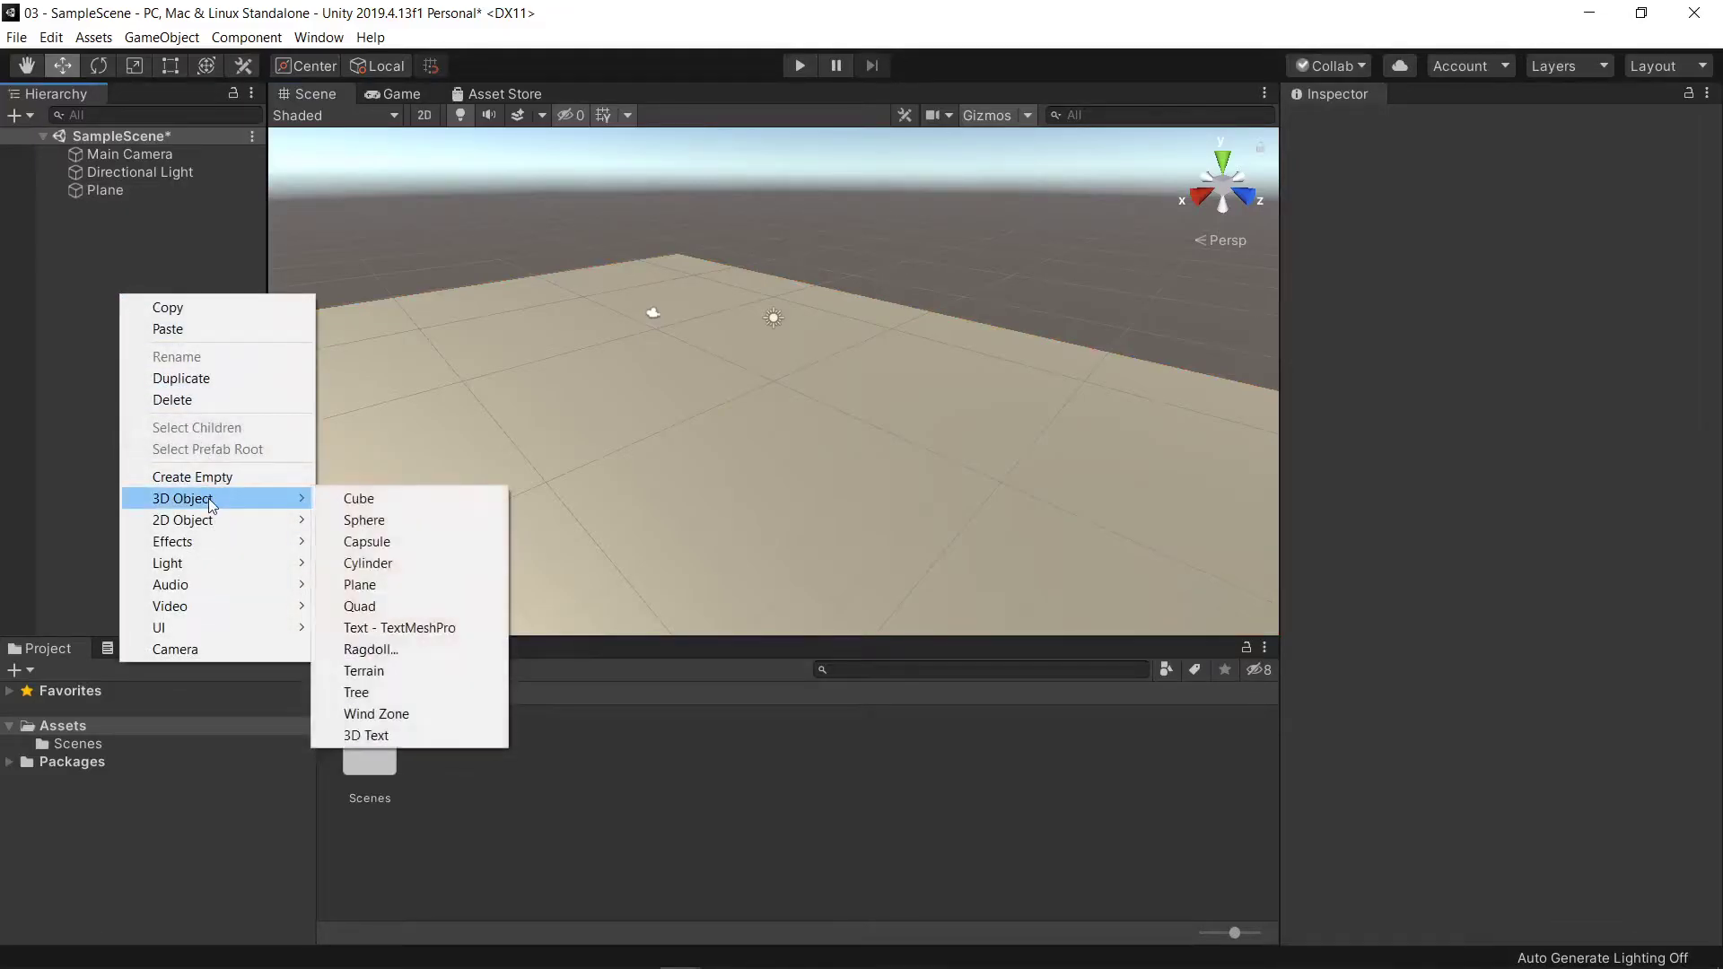
{"action": "left_click", "coordinate": [364, 503]}
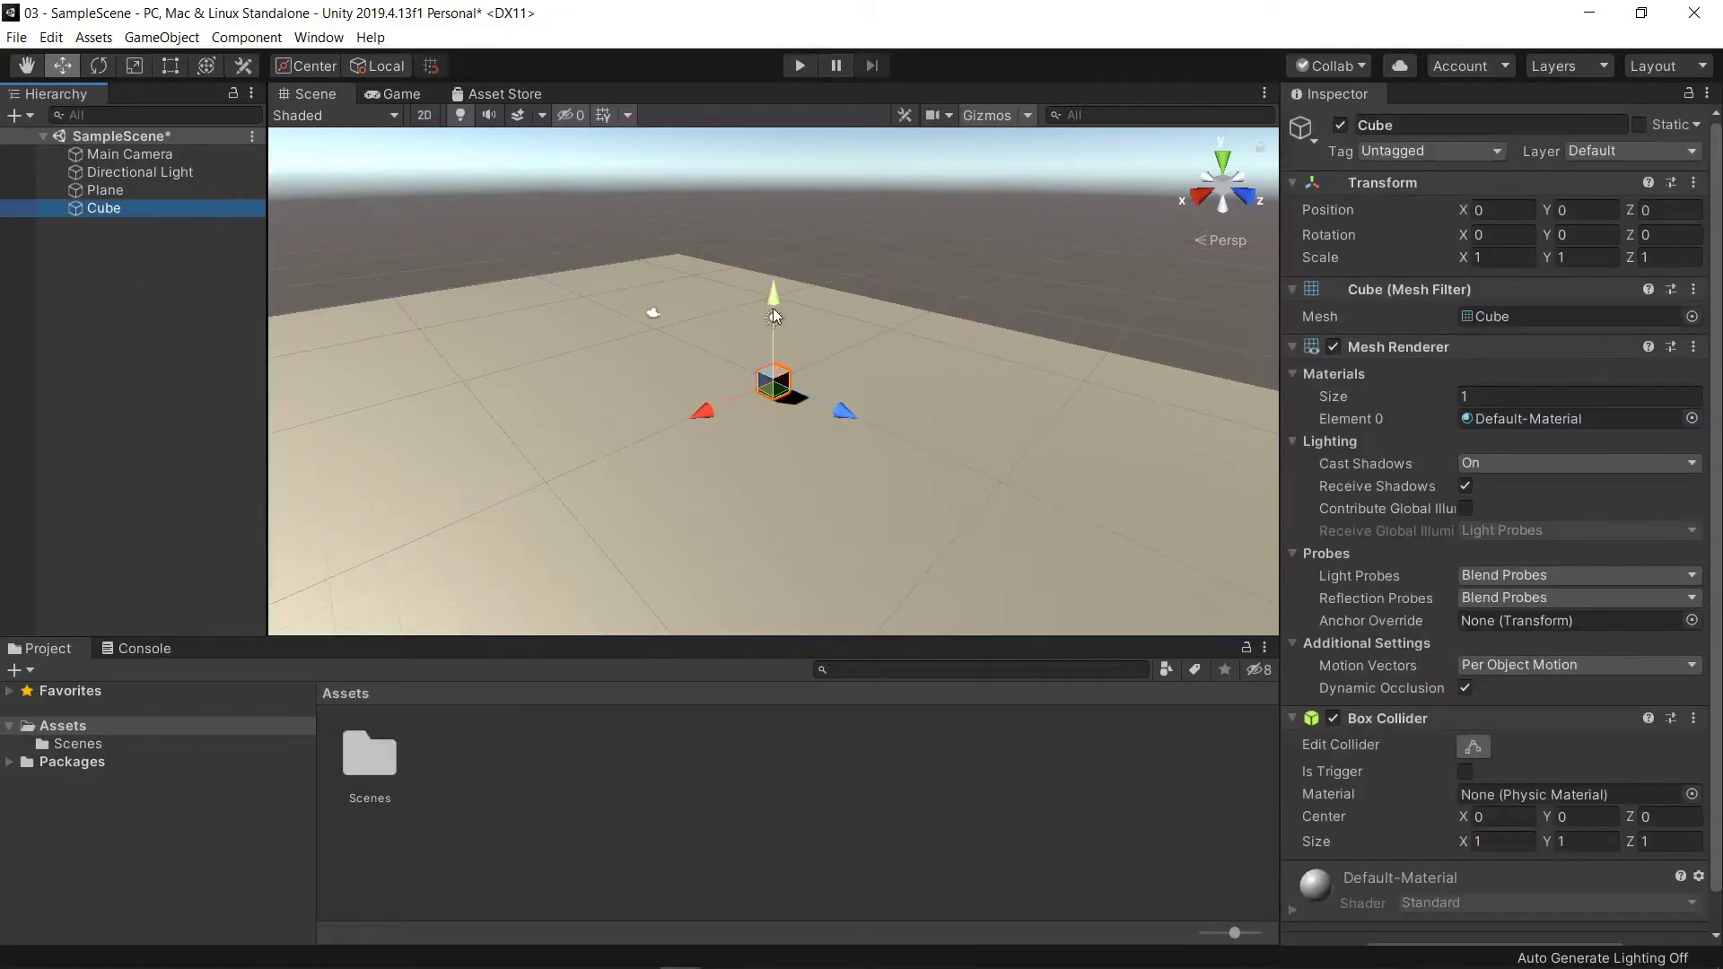
{"action": "left_click_drag", "start_coordinate": [706, 413], "coordinate": [628, 431]}
{"action": "left_click_drag", "start_coordinate": [754, 448], "coordinate": [713, 465]}
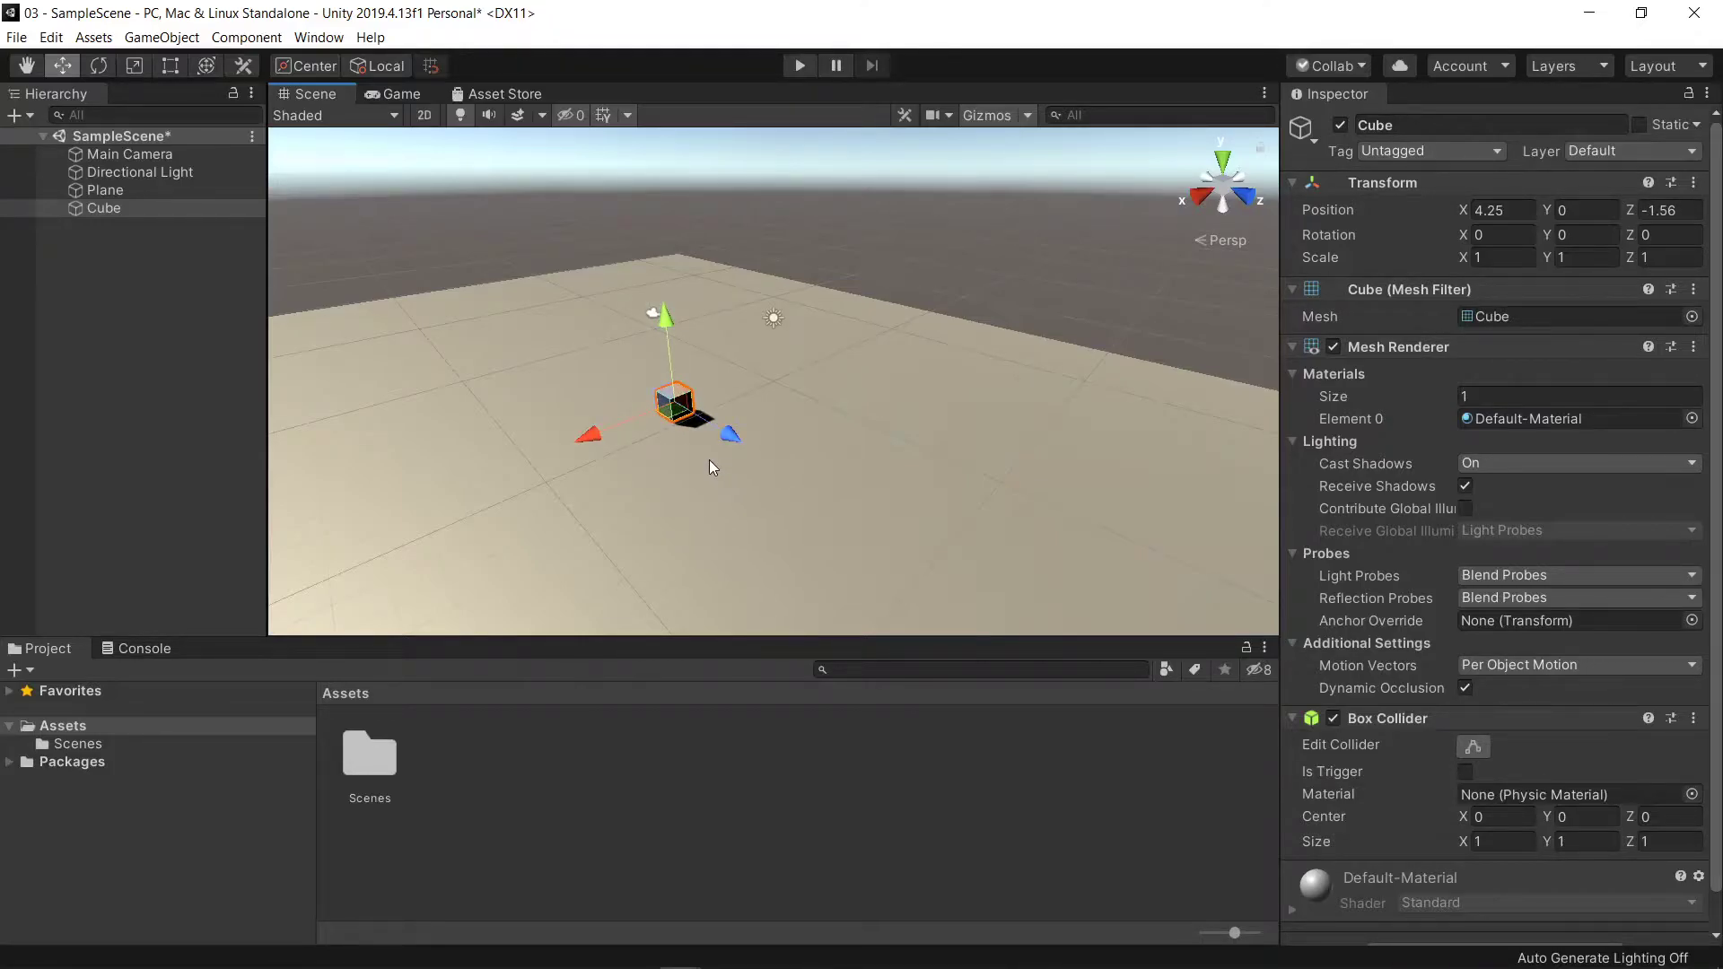
Stretch the cube into a wall scaled about 19.81 in X and 1.75 in Y, and move it to about Z -7.75.
{"action": "key", "text": "r"}
{"action": "left_click_drag", "start_coordinate": [595, 443], "coordinate": [526, 499]}
{"action": "left_click_drag", "start_coordinate": [588, 446], "coordinate": [484, 483]}
{"action": "mouse_move", "coordinate": [664, 314]}
{"action": "left_mouse_down"}
{"action": "mouse_move", "coordinate": [650, 249]}
{"action": "mouse_move", "coordinate": [666, 280]}
{"action": "left_mouse_up"}
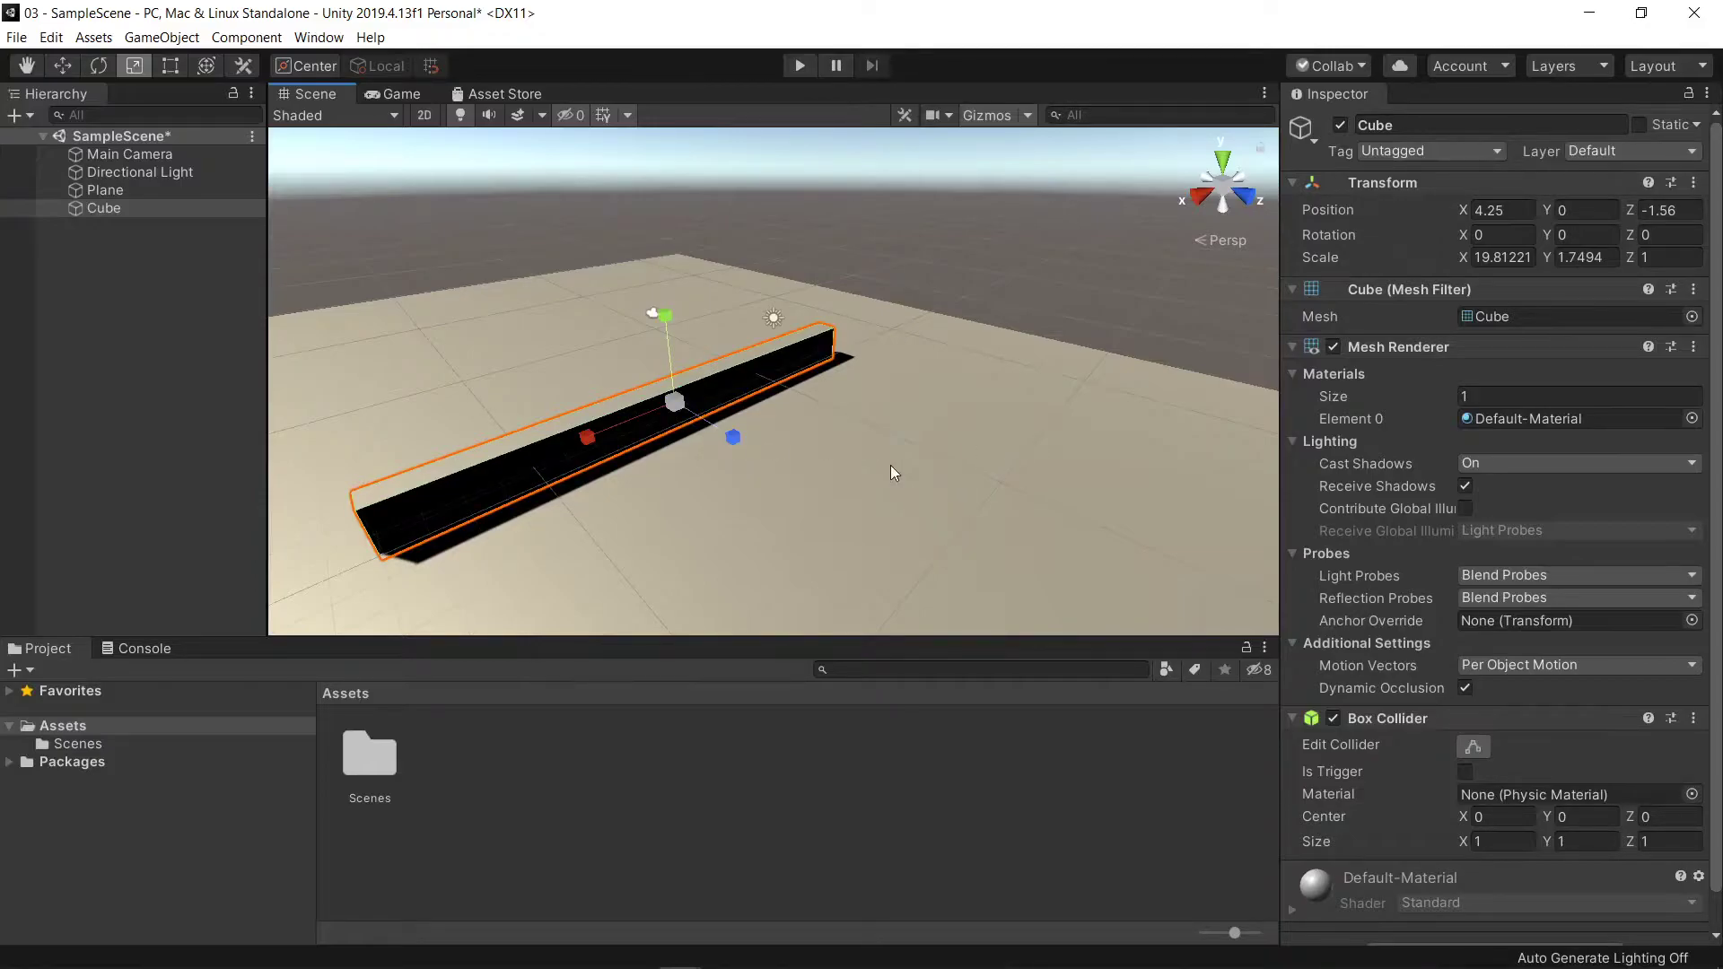
{"action": "key", "text": "w"}
{"action": "left_click_drag", "start_coordinate": [729, 439], "coordinate": [648, 394]}
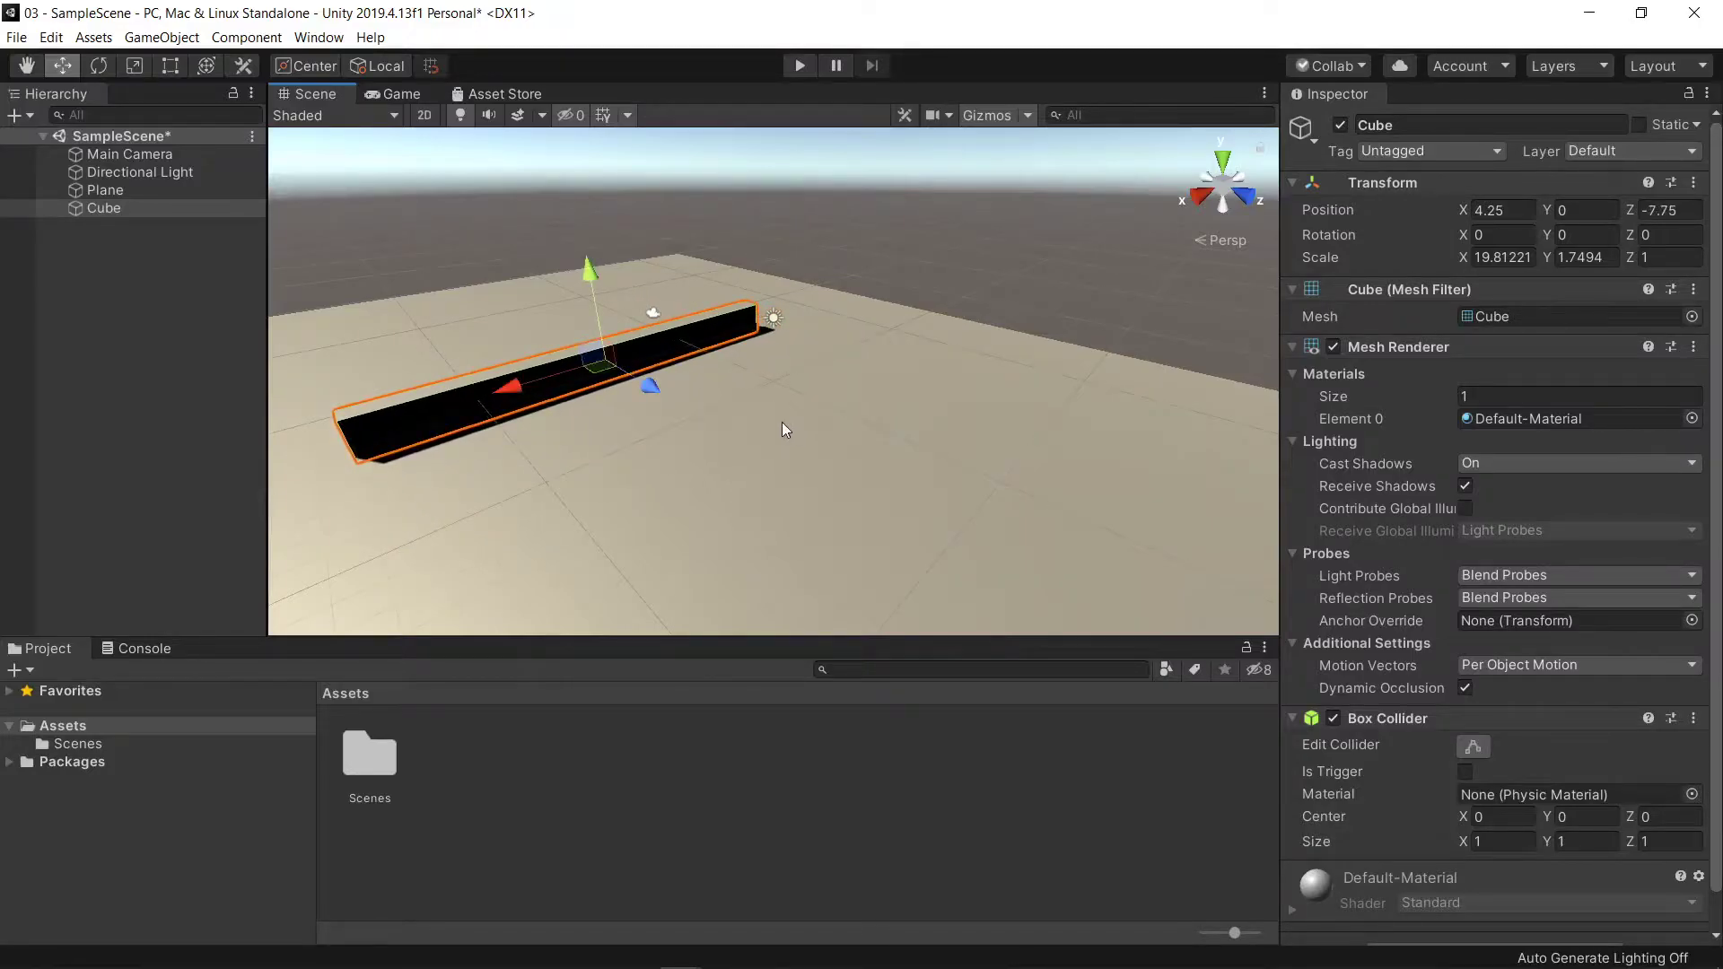
Duplicate the wall cube and move the copy to about Z -1.23, parallel to the original.
{"action": "left_click", "coordinate": [782, 422]}
{"action": "left_click", "coordinate": [545, 368]}
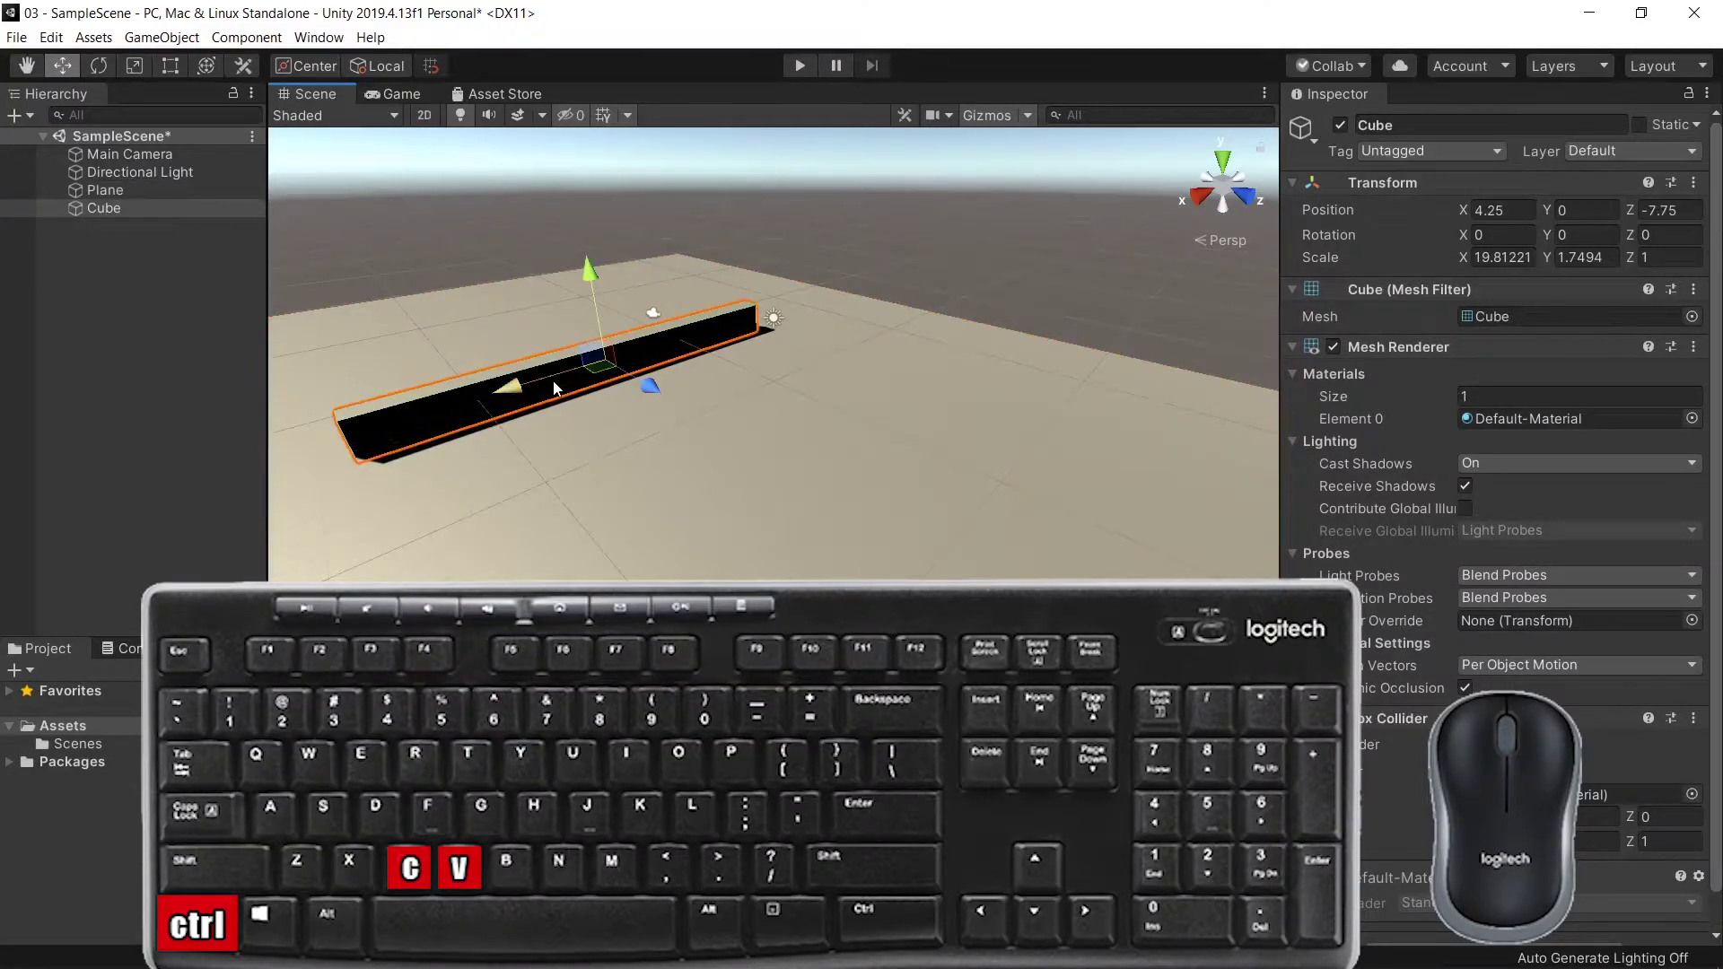
{"action": "key", "text": "ctrl+v"}
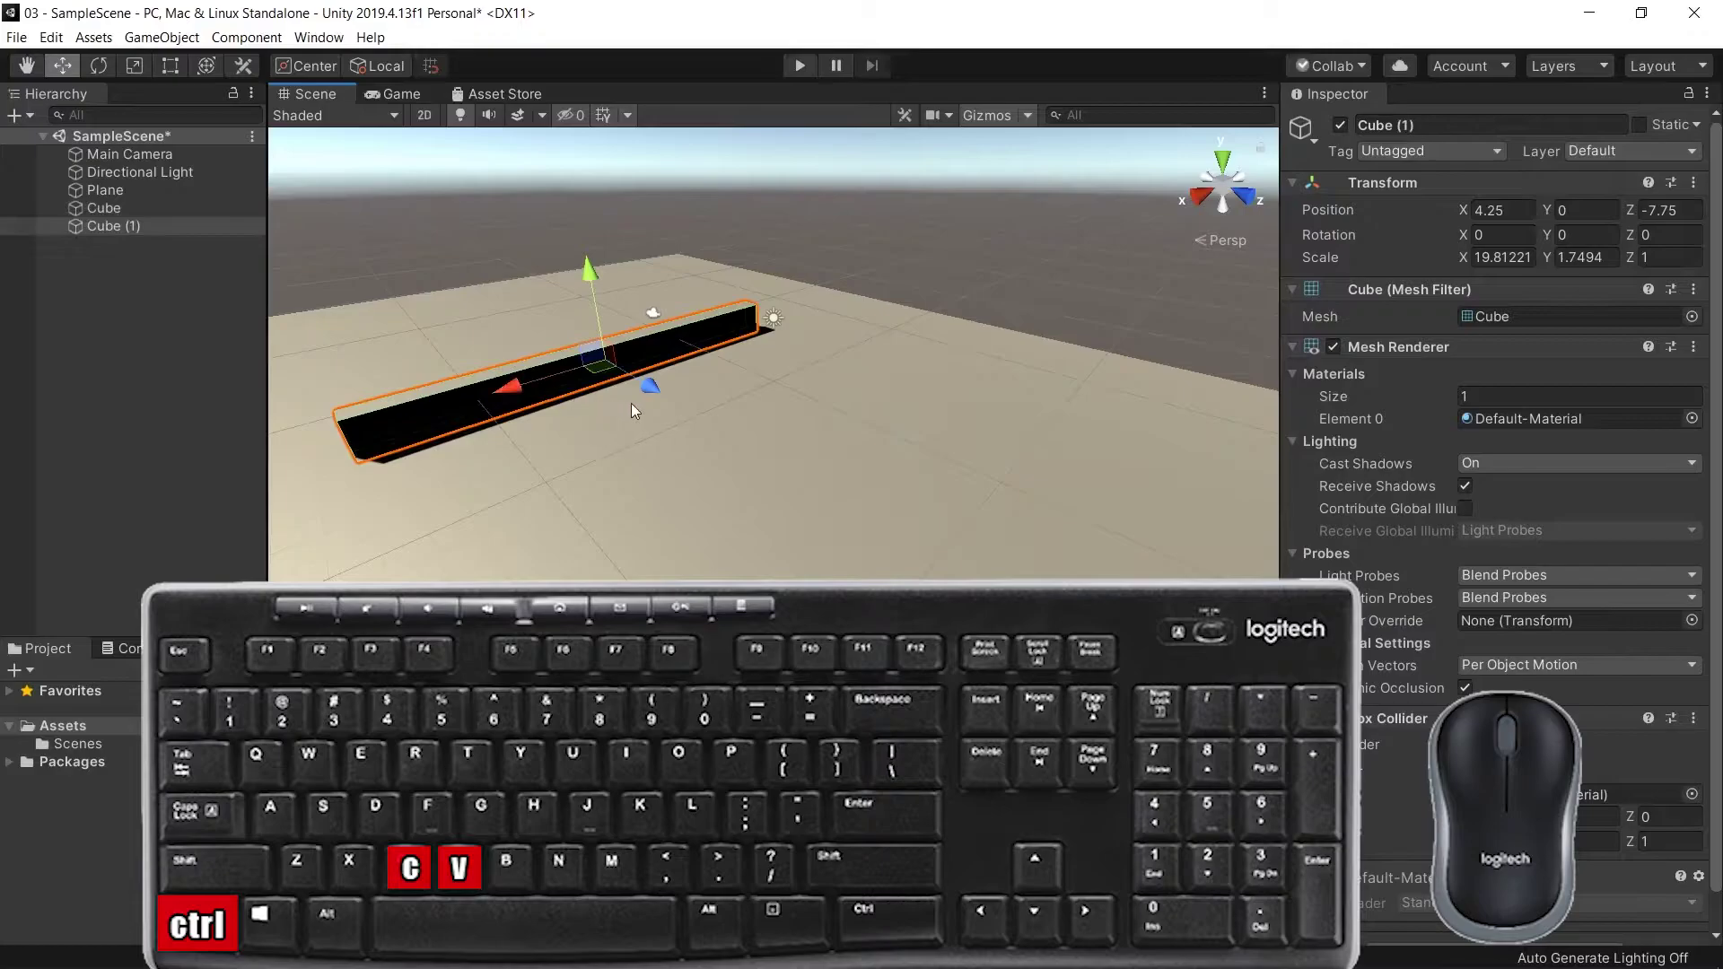
{"action": "left_click_drag", "start_coordinate": [653, 383], "coordinate": [703, 452]}
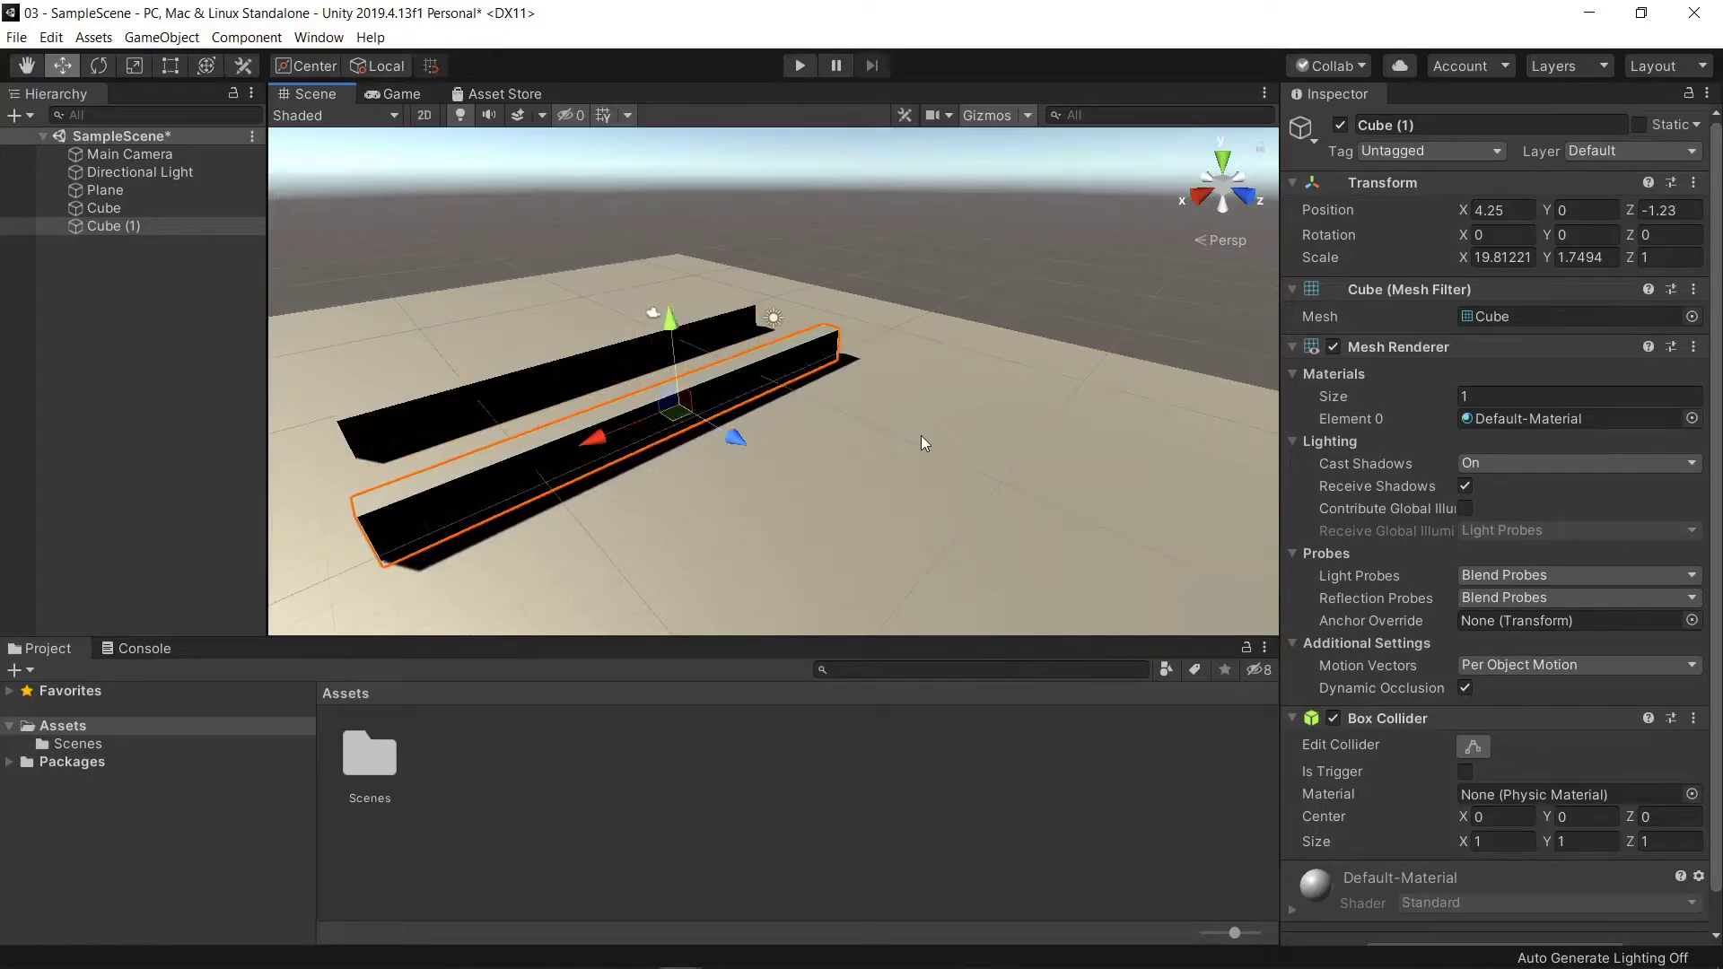
Duplicate both wall cubes together and move the copies along Z, clear of the original pair.
{"action": "left_click", "coordinate": [547, 359]}
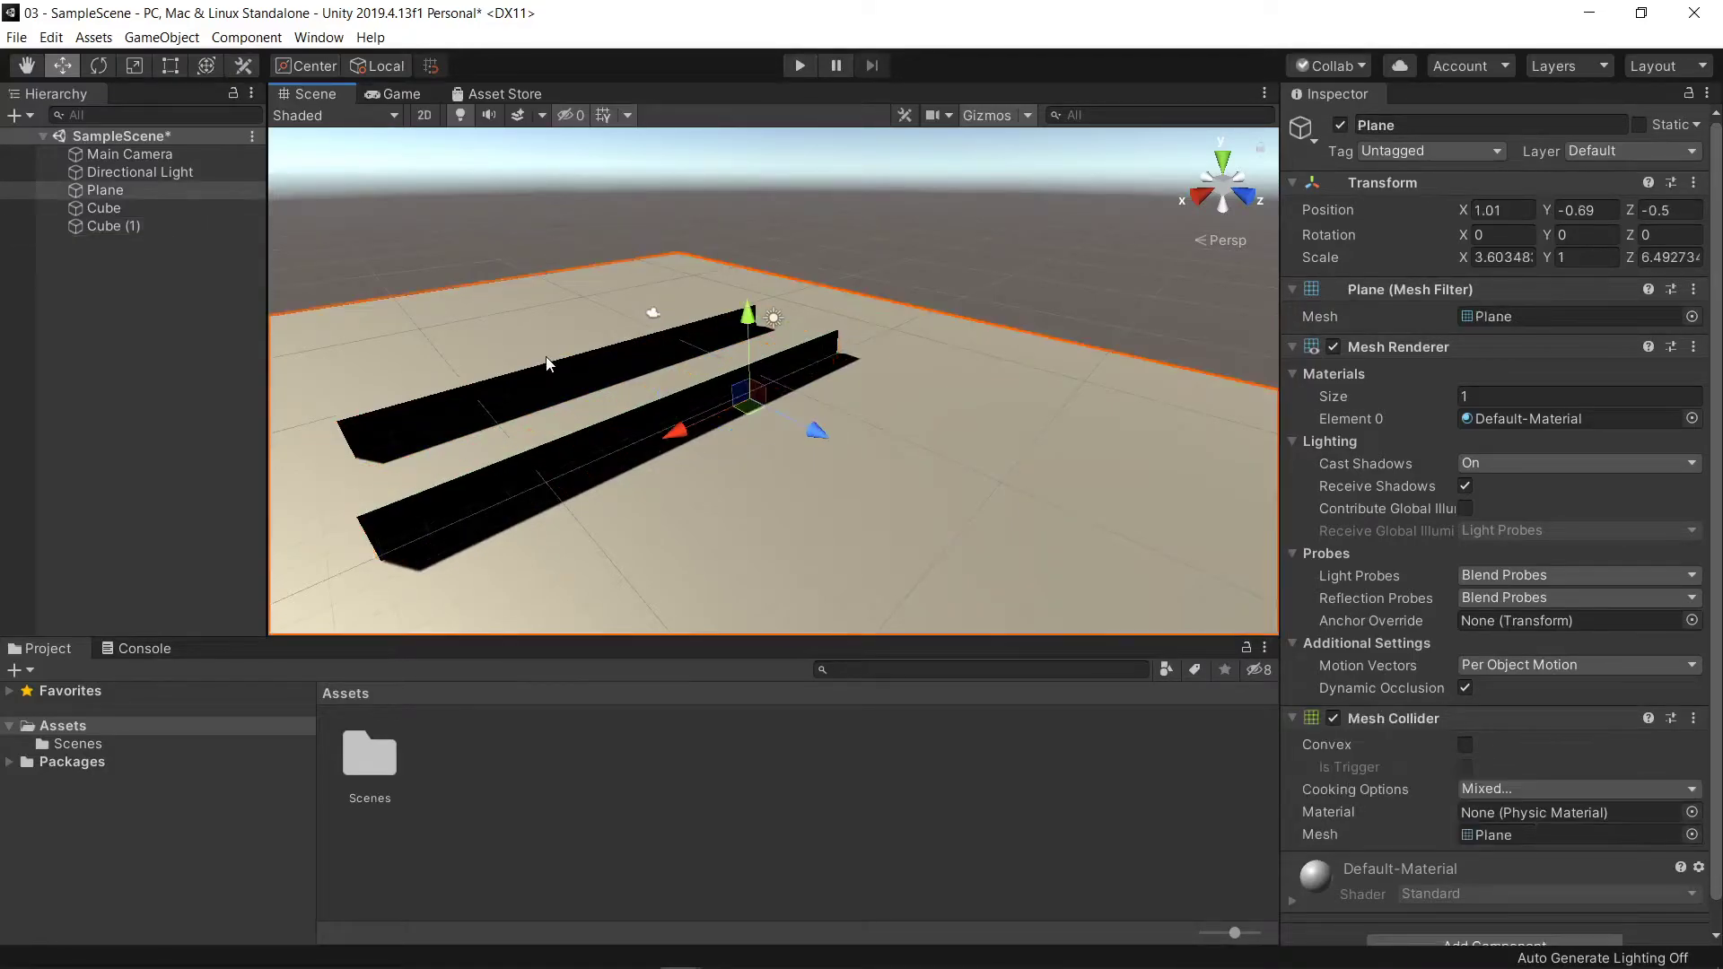
{"action": "left_click", "coordinate": [558, 383]}
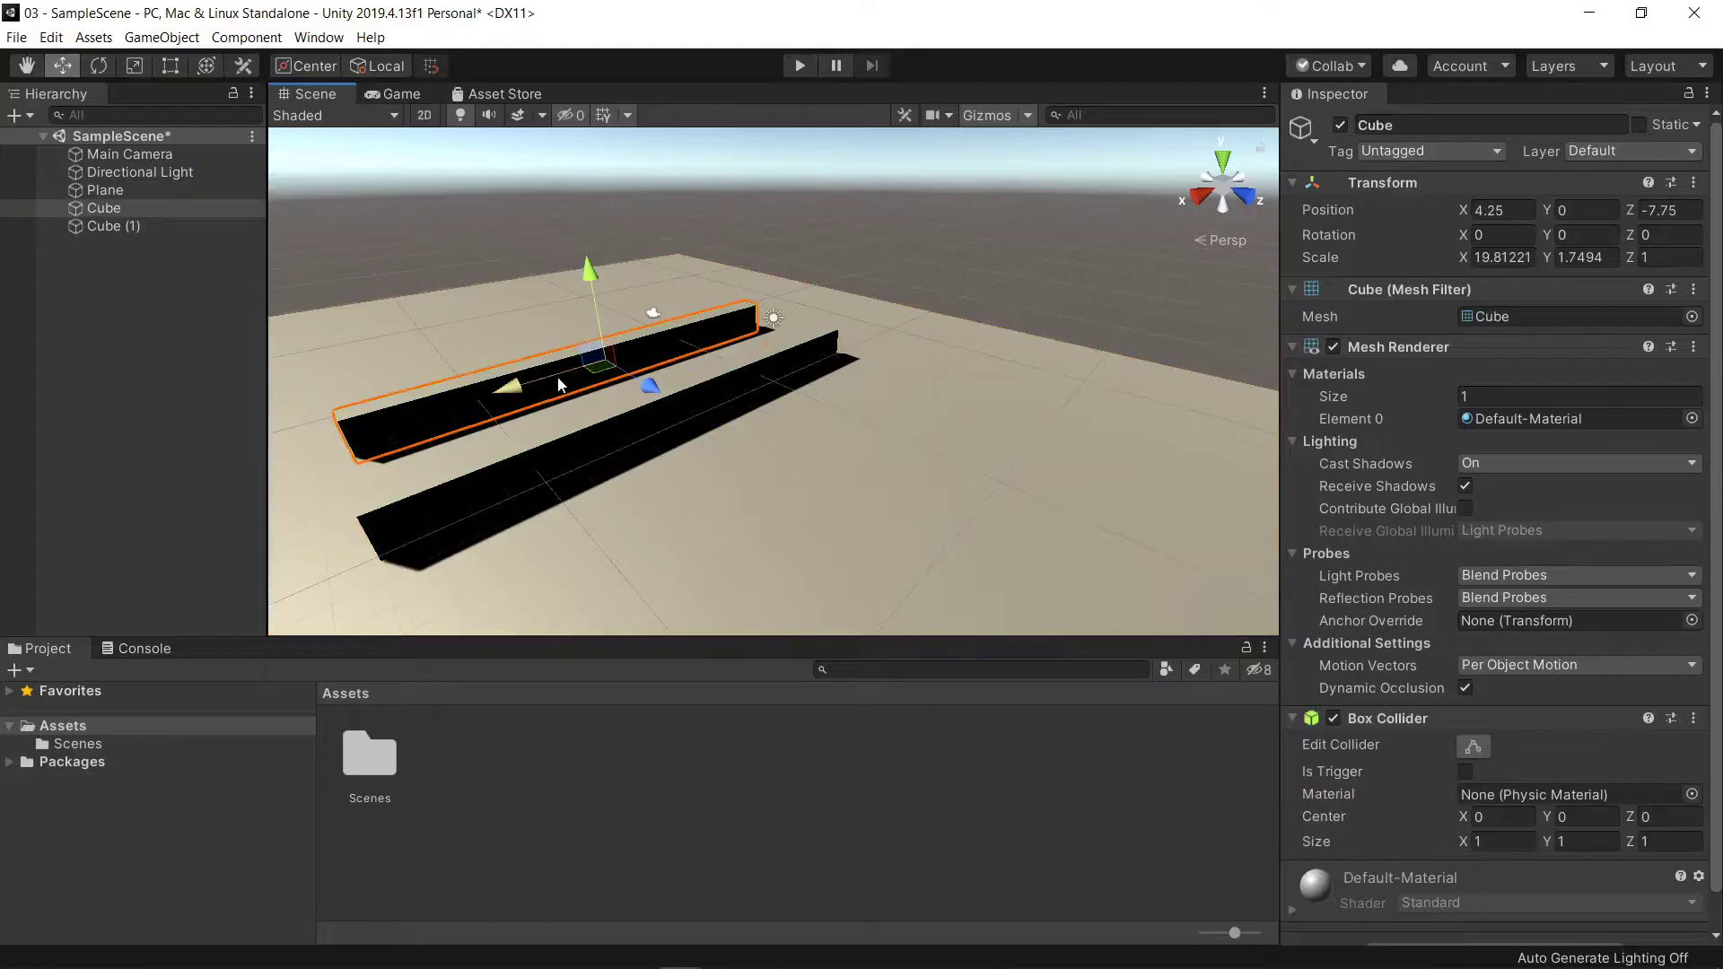
{"action": "left_click", "coordinate": [608, 429], "text": "ctrl"}
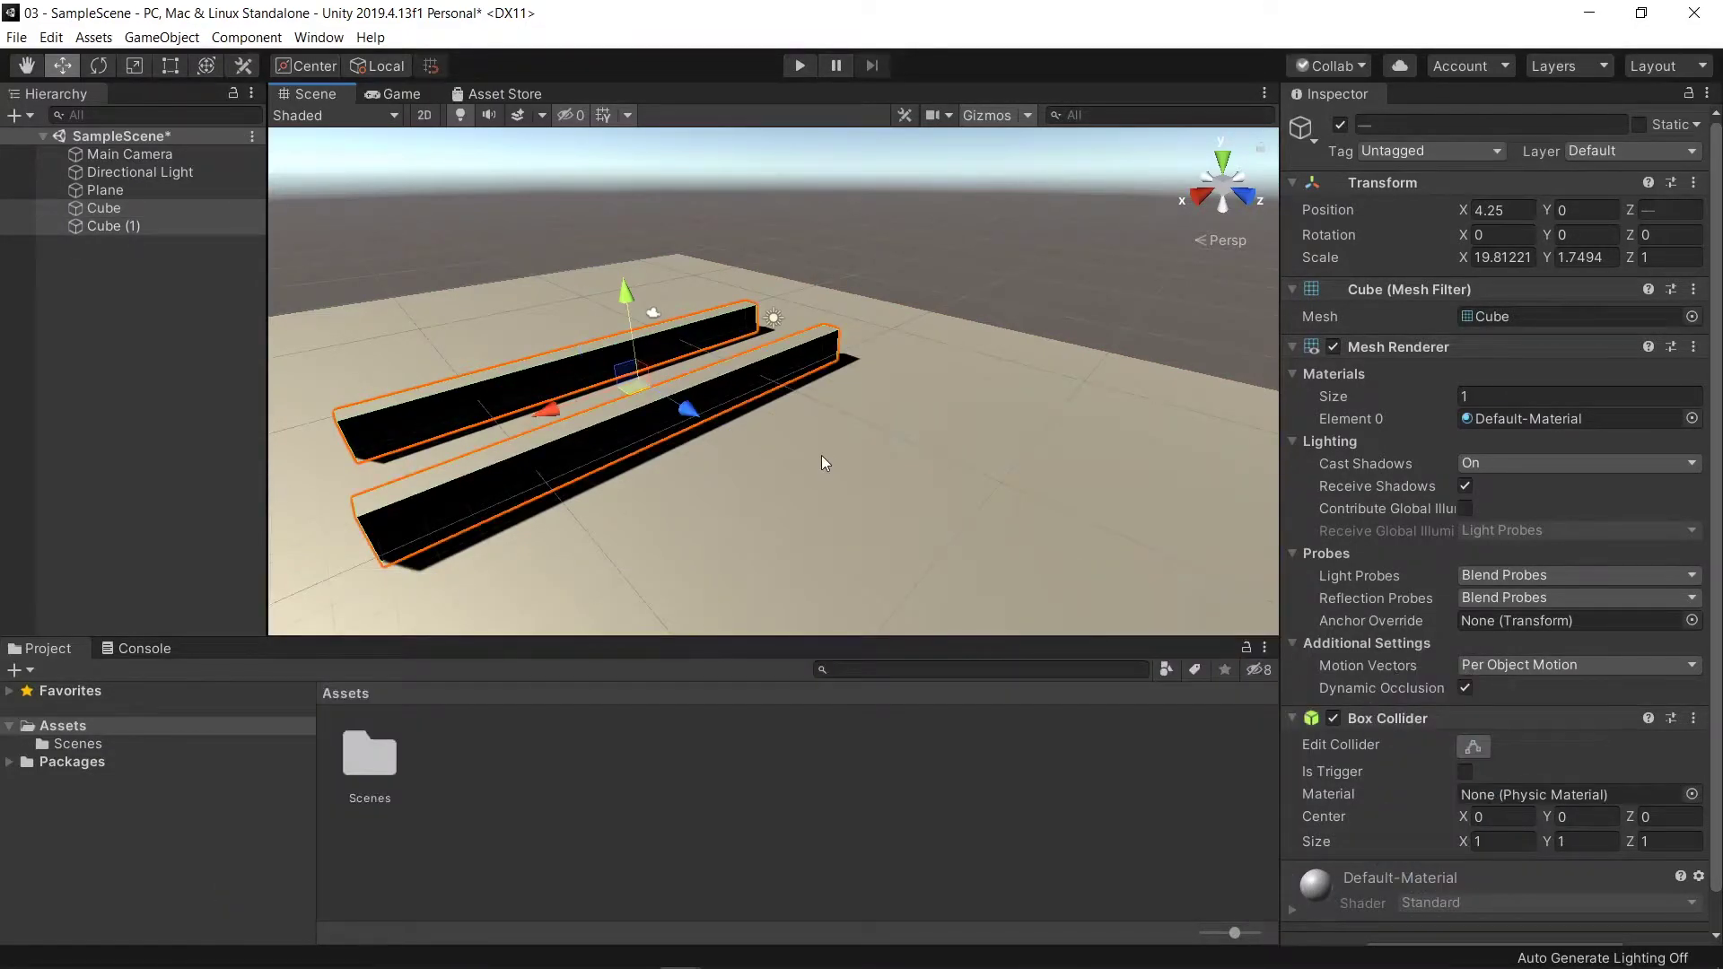
{"action": "key", "text": "ctrl+d"}
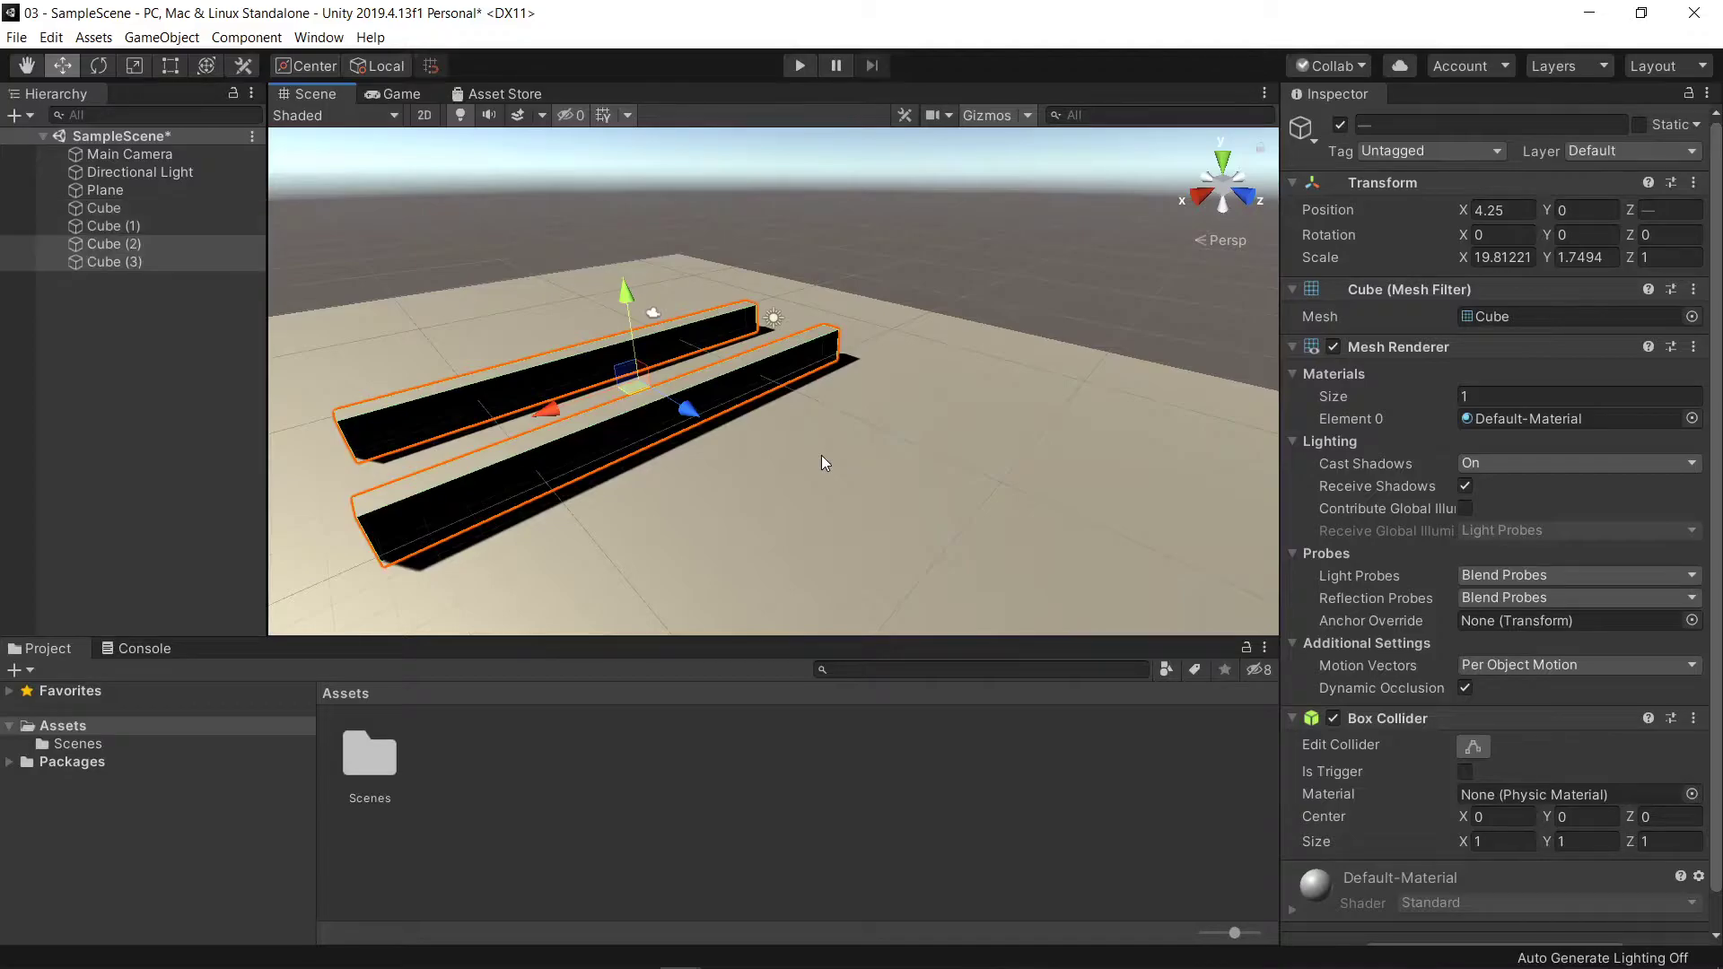
{"action": "left_click_drag", "start_coordinate": [686, 411], "coordinate": [800, 508]}
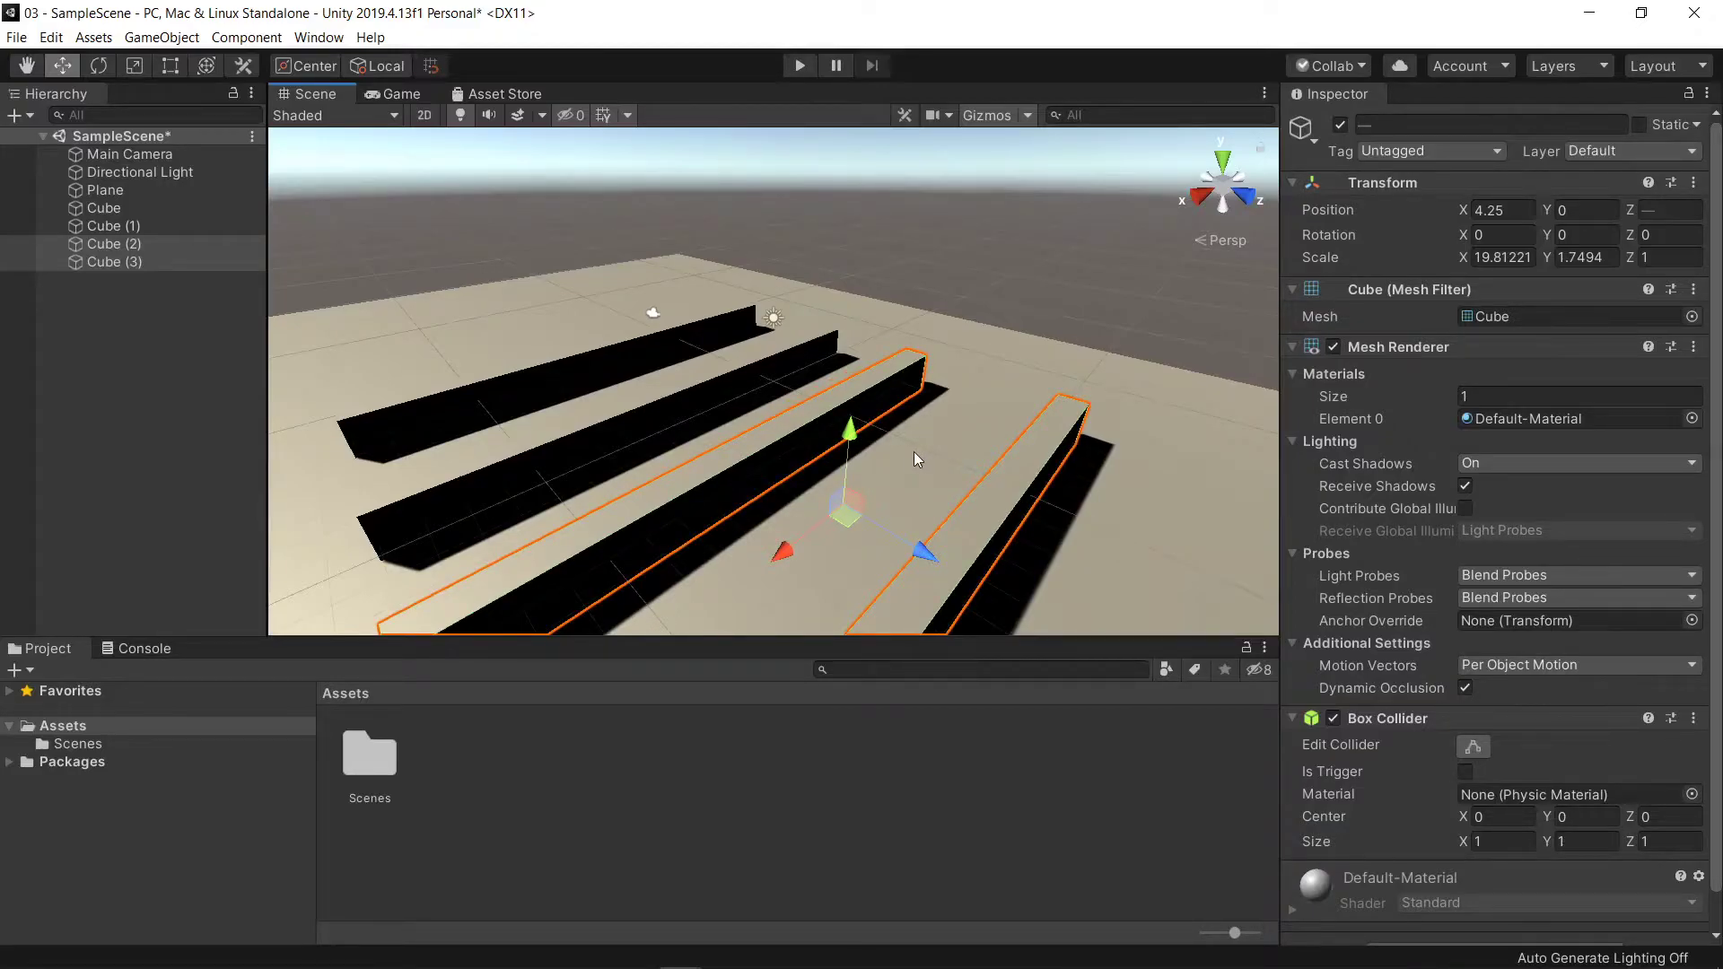
Shorten the two copied walls to about 12.27 in X scale and rotate them slightly about the Y axis.
{"action": "key", "text": "r"}
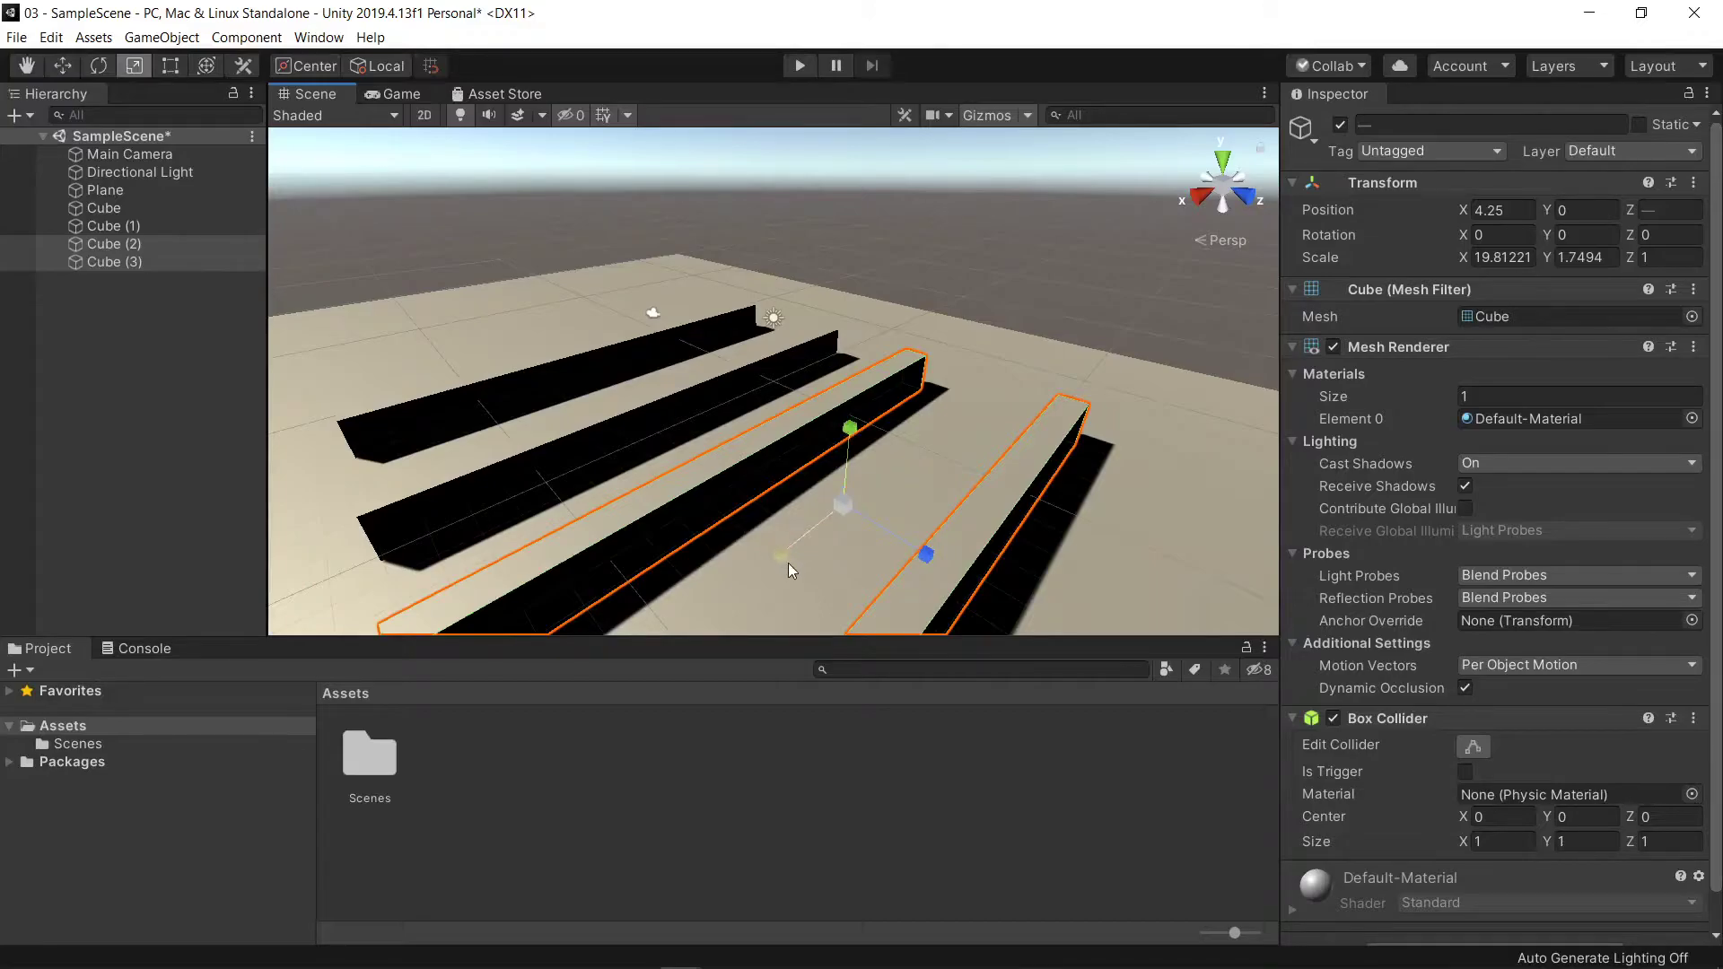
{"action": "left_click_drag", "start_coordinate": [783, 558], "coordinate": [804, 538]}
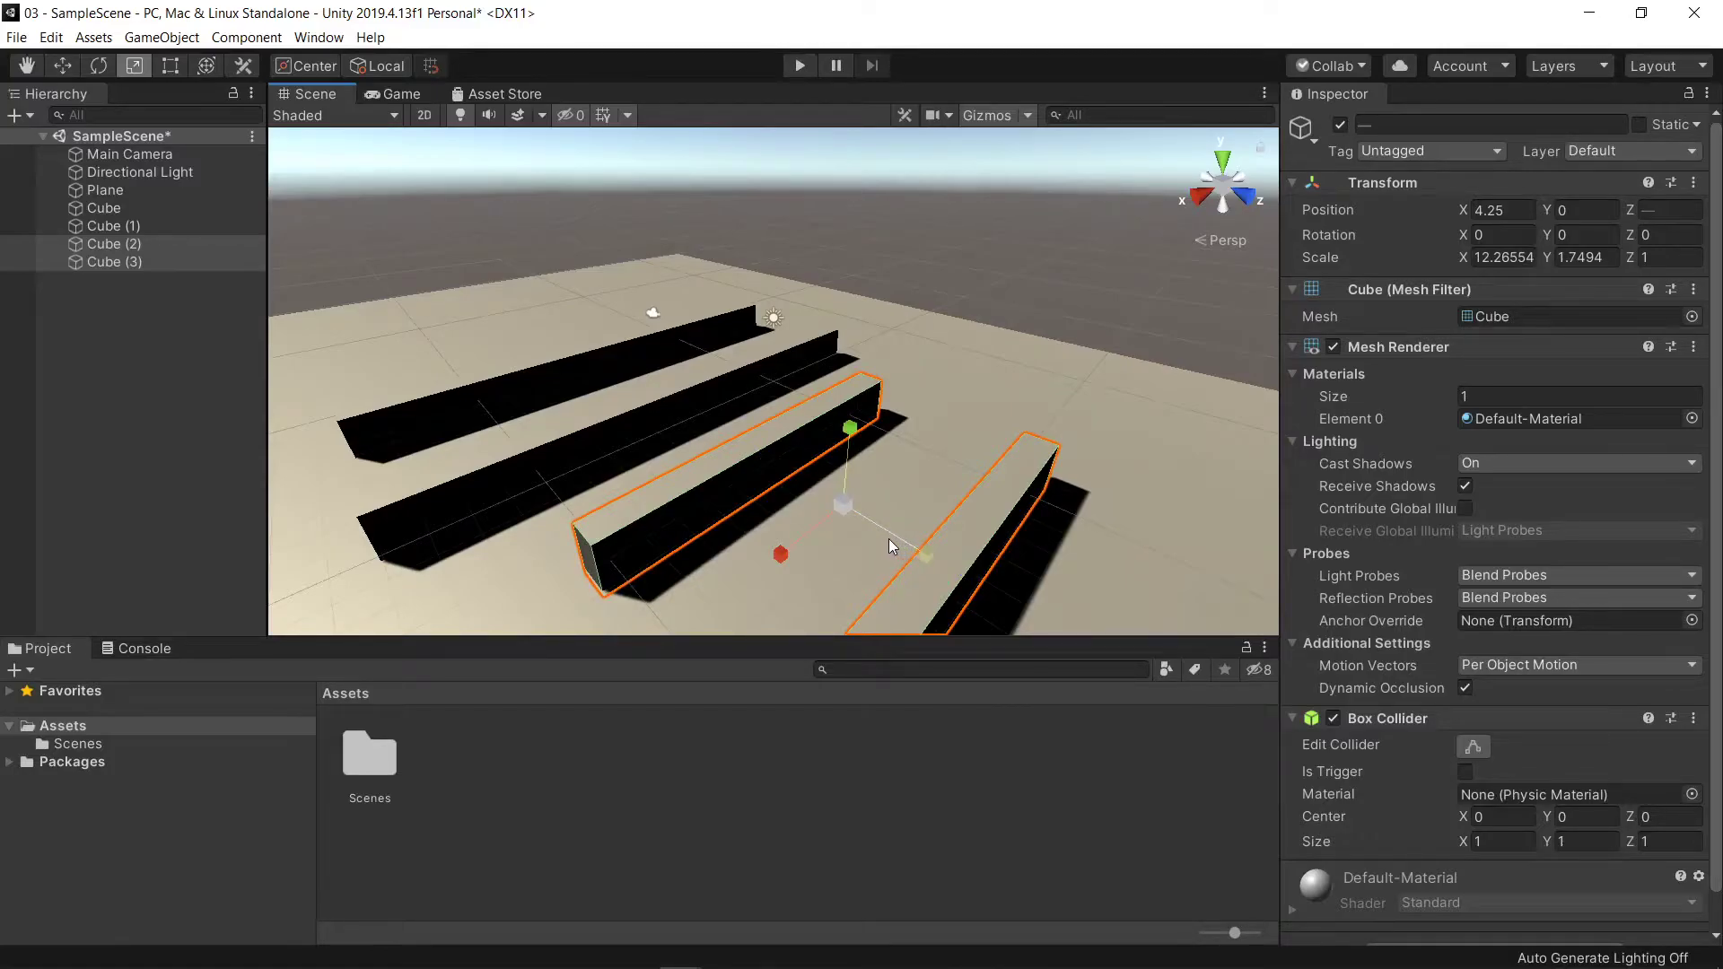
{"action": "key", "text": "e"}
{"action": "left_click_drag", "start_coordinate": [847, 578], "coordinate": [907, 549]}
Duplicate the two original walls together and rotate the copies 75 degrees about the Y axis.
{"action": "left_click", "coordinate": [631, 366]}
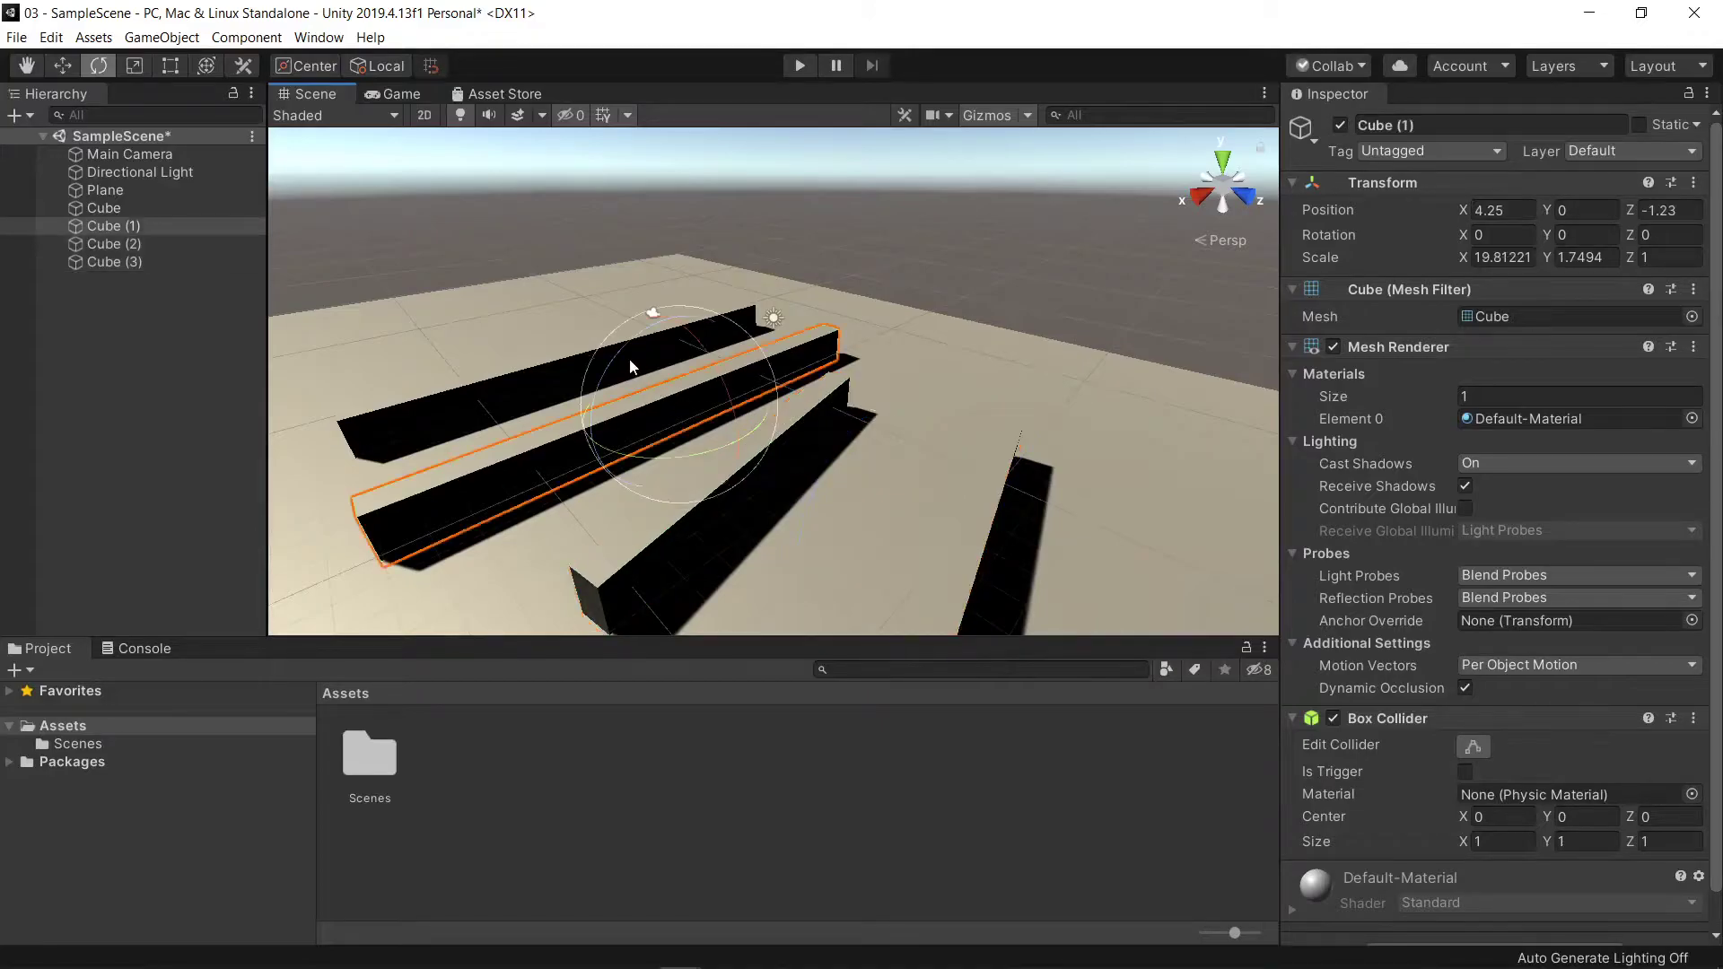
{"action": "left_click", "coordinate": [579, 357], "text": "shift"}
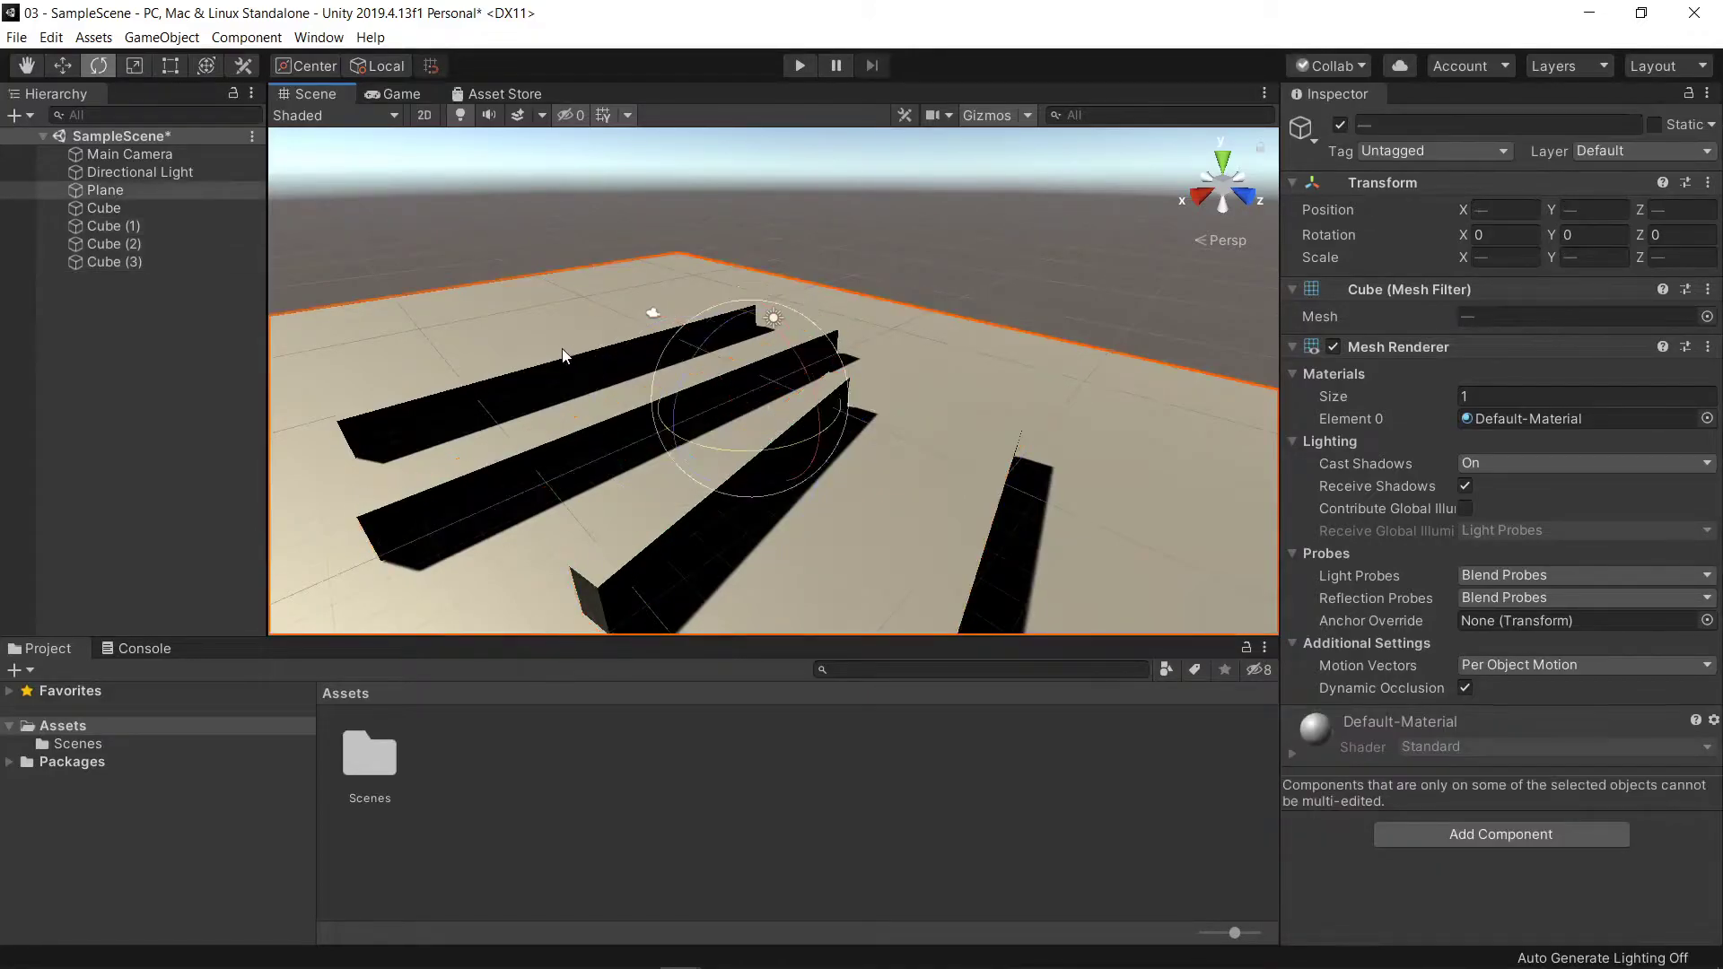
{"action": "left_click", "coordinate": [553, 363]}
{"action": "left_click", "coordinate": [552, 374]}
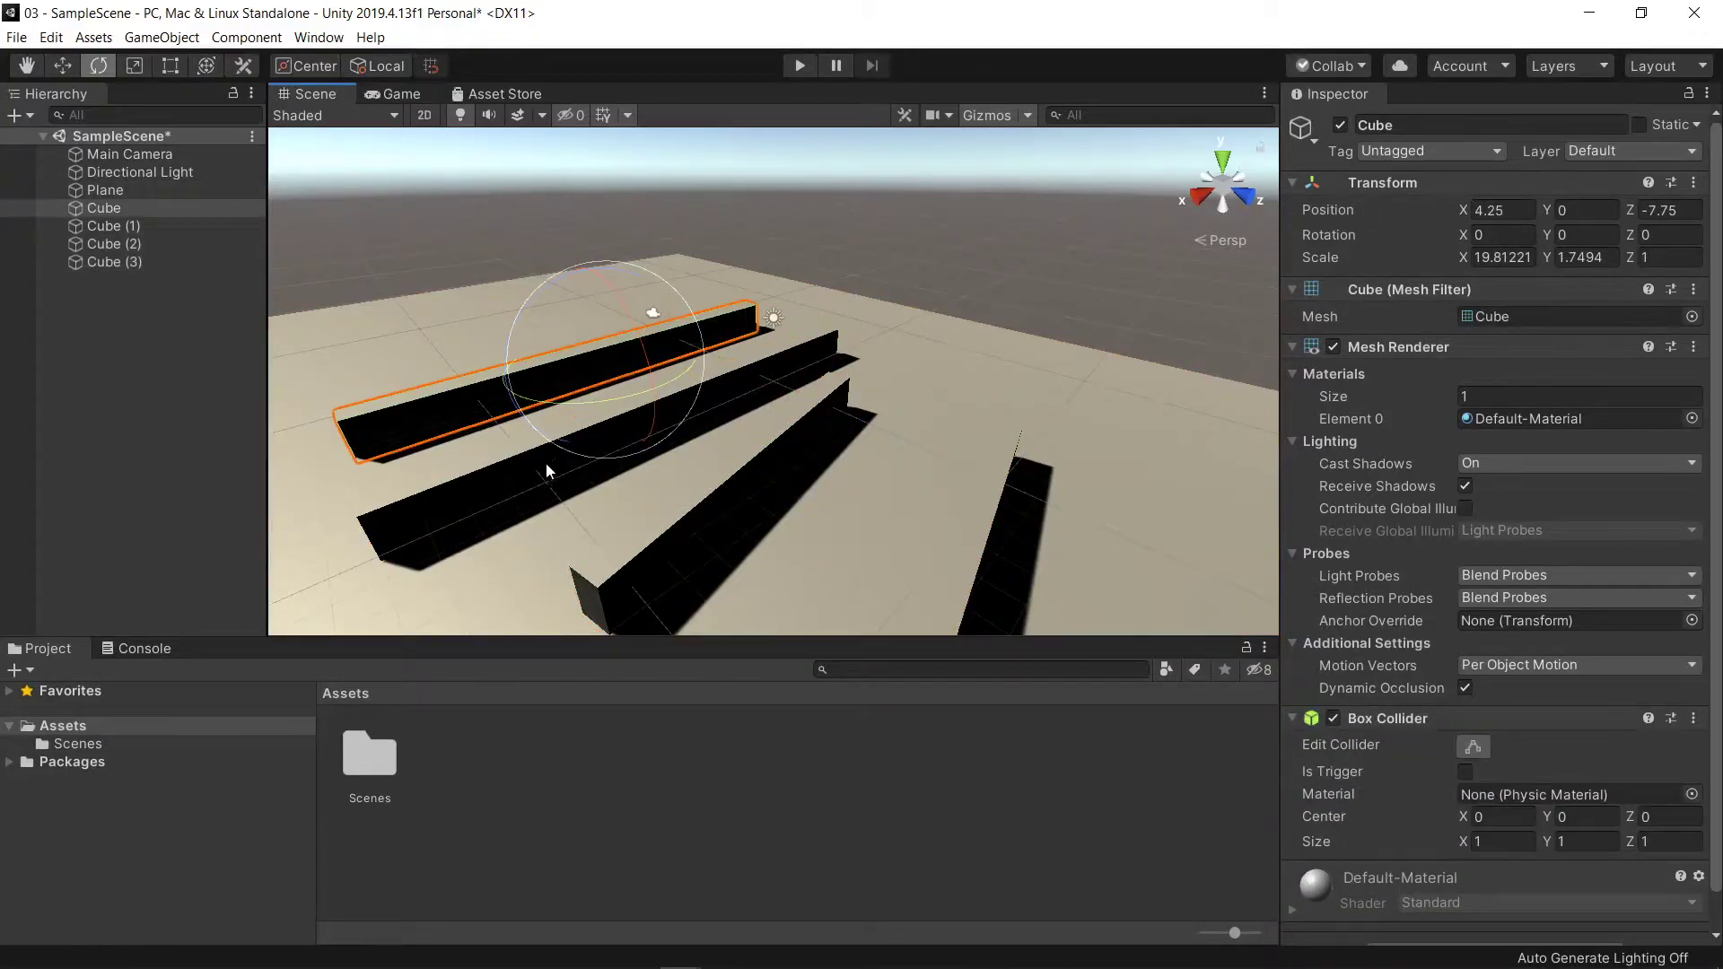
{"action": "left_click", "coordinate": [505, 483], "text": "shift"}
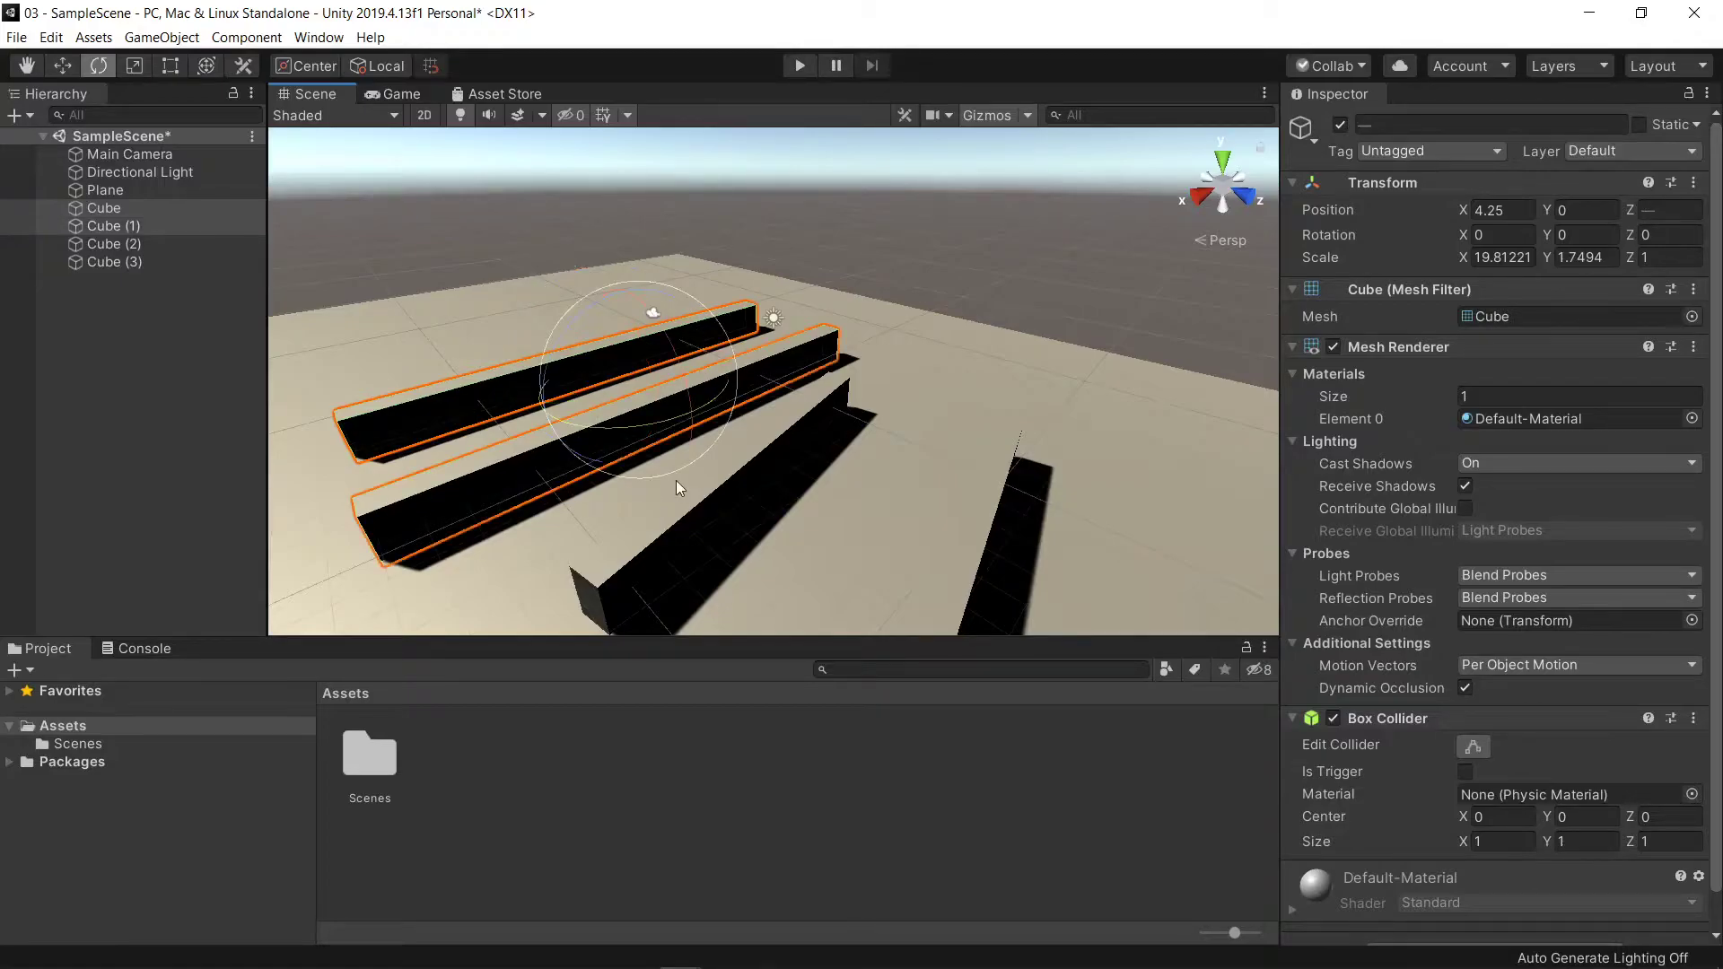
{"action": "key", "text": "ctrl+d"}
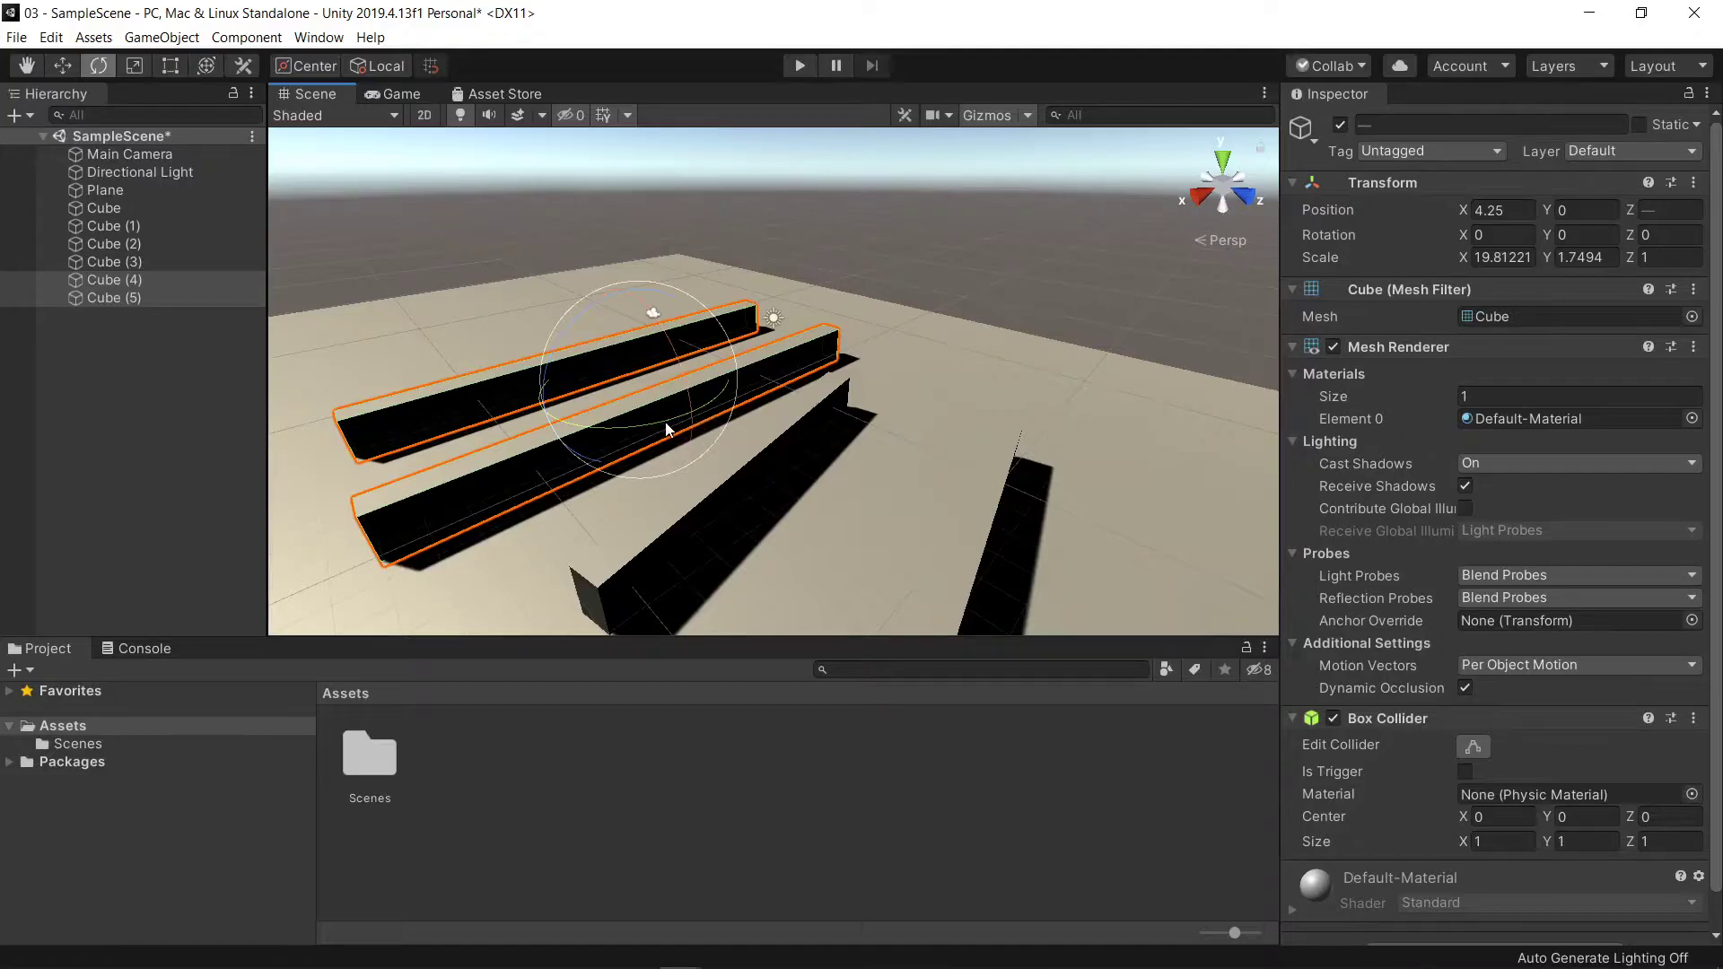
{"action": "left_click_drag", "start_coordinate": [662, 429], "coordinate": [352, 343]}
Move the rotated wall pair toward the far side of the plane, duplicate it, and place the copies near the opposite edge.
{"action": "key", "text": "w"}
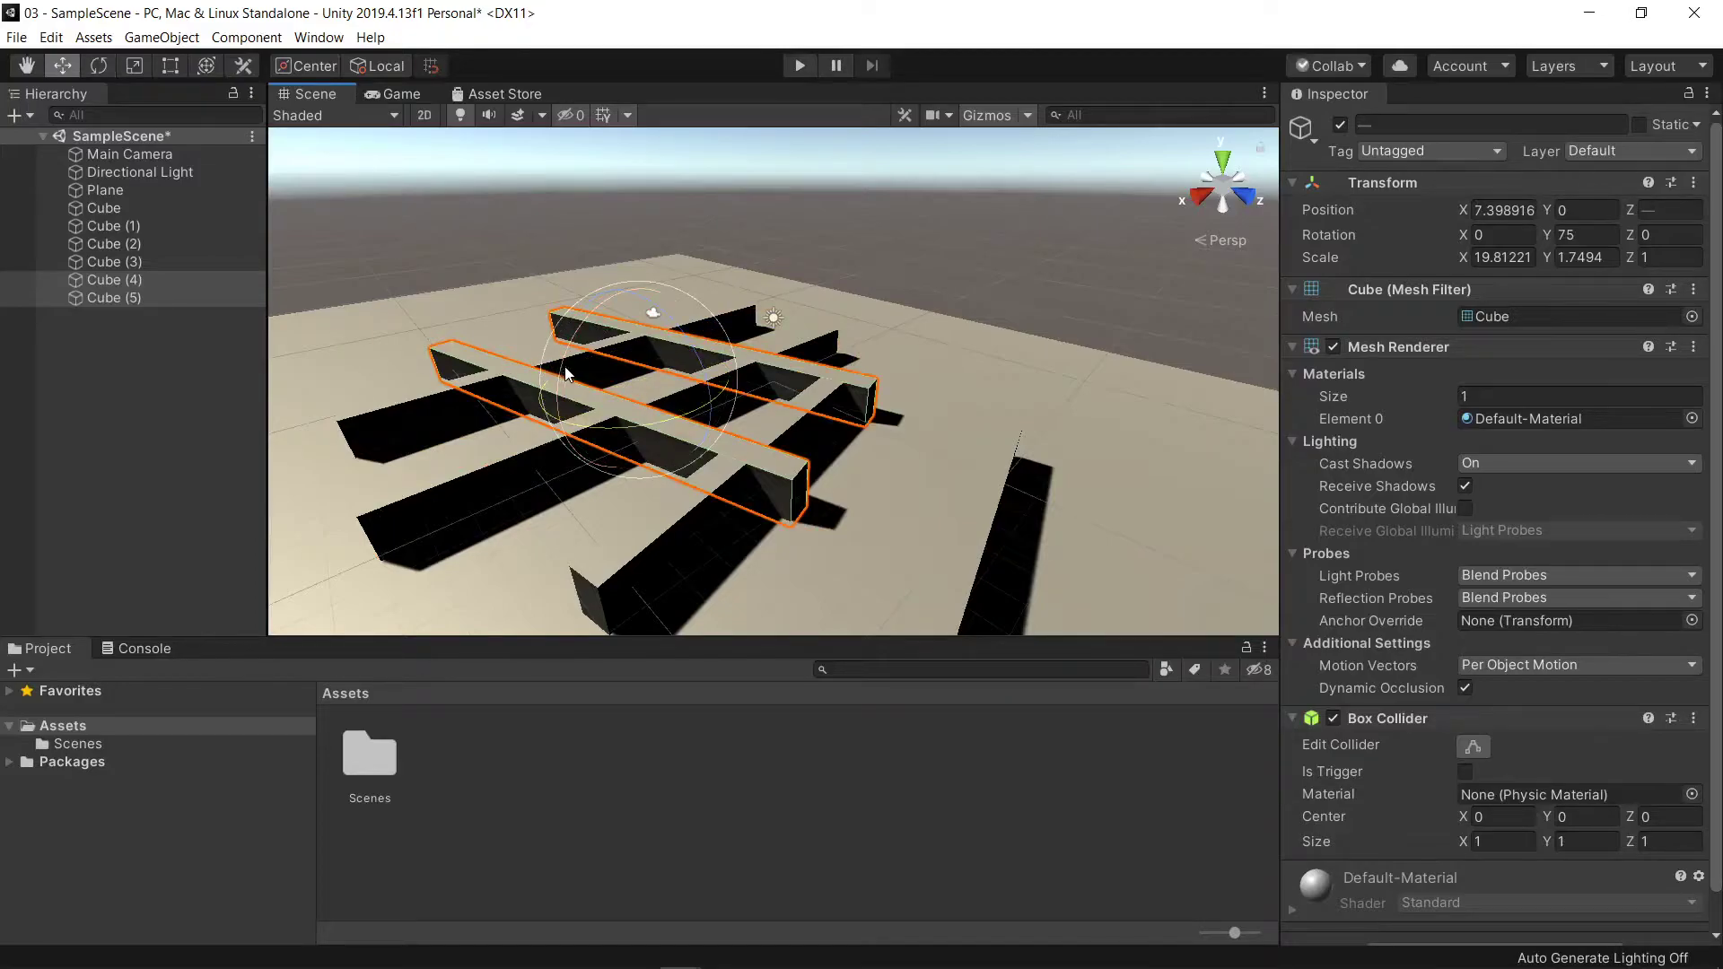
{"action": "left_click_drag", "start_coordinate": [569, 411], "coordinate": [693, 546]}
{"action": "key", "text": "ctrl+d"}
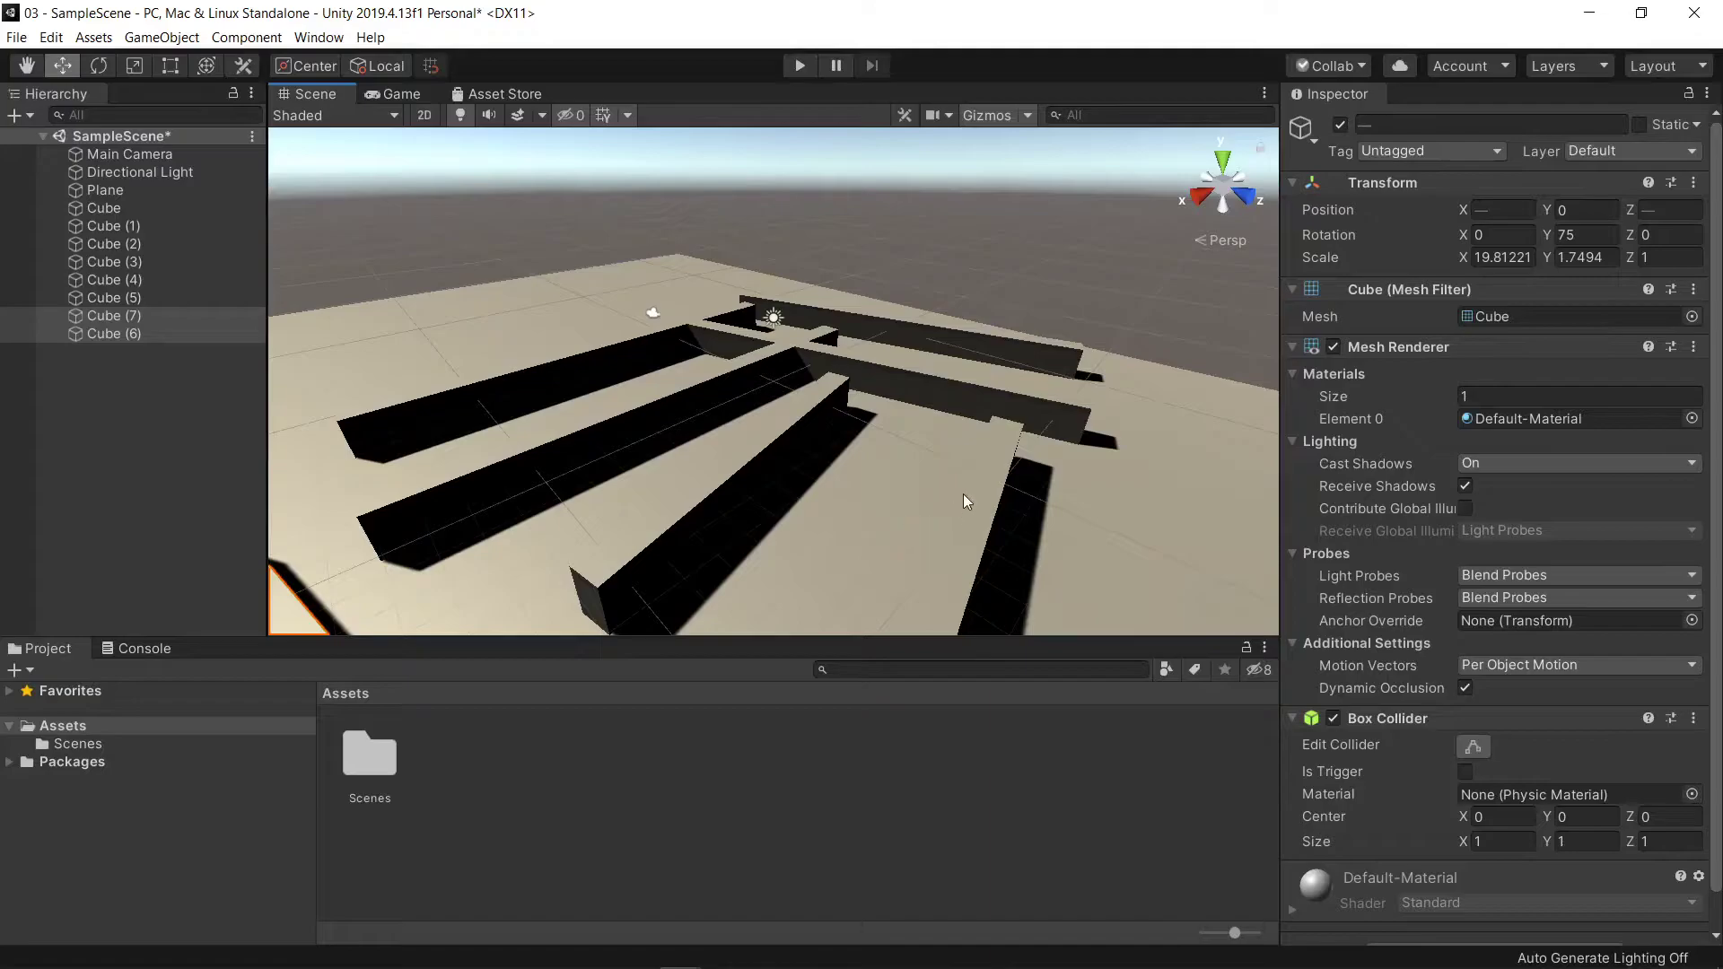
Move the nearer rotated wall, Cube (5), to about X -7.31, Z 11.49.
{"action": "left_click", "coordinate": [864, 369]}
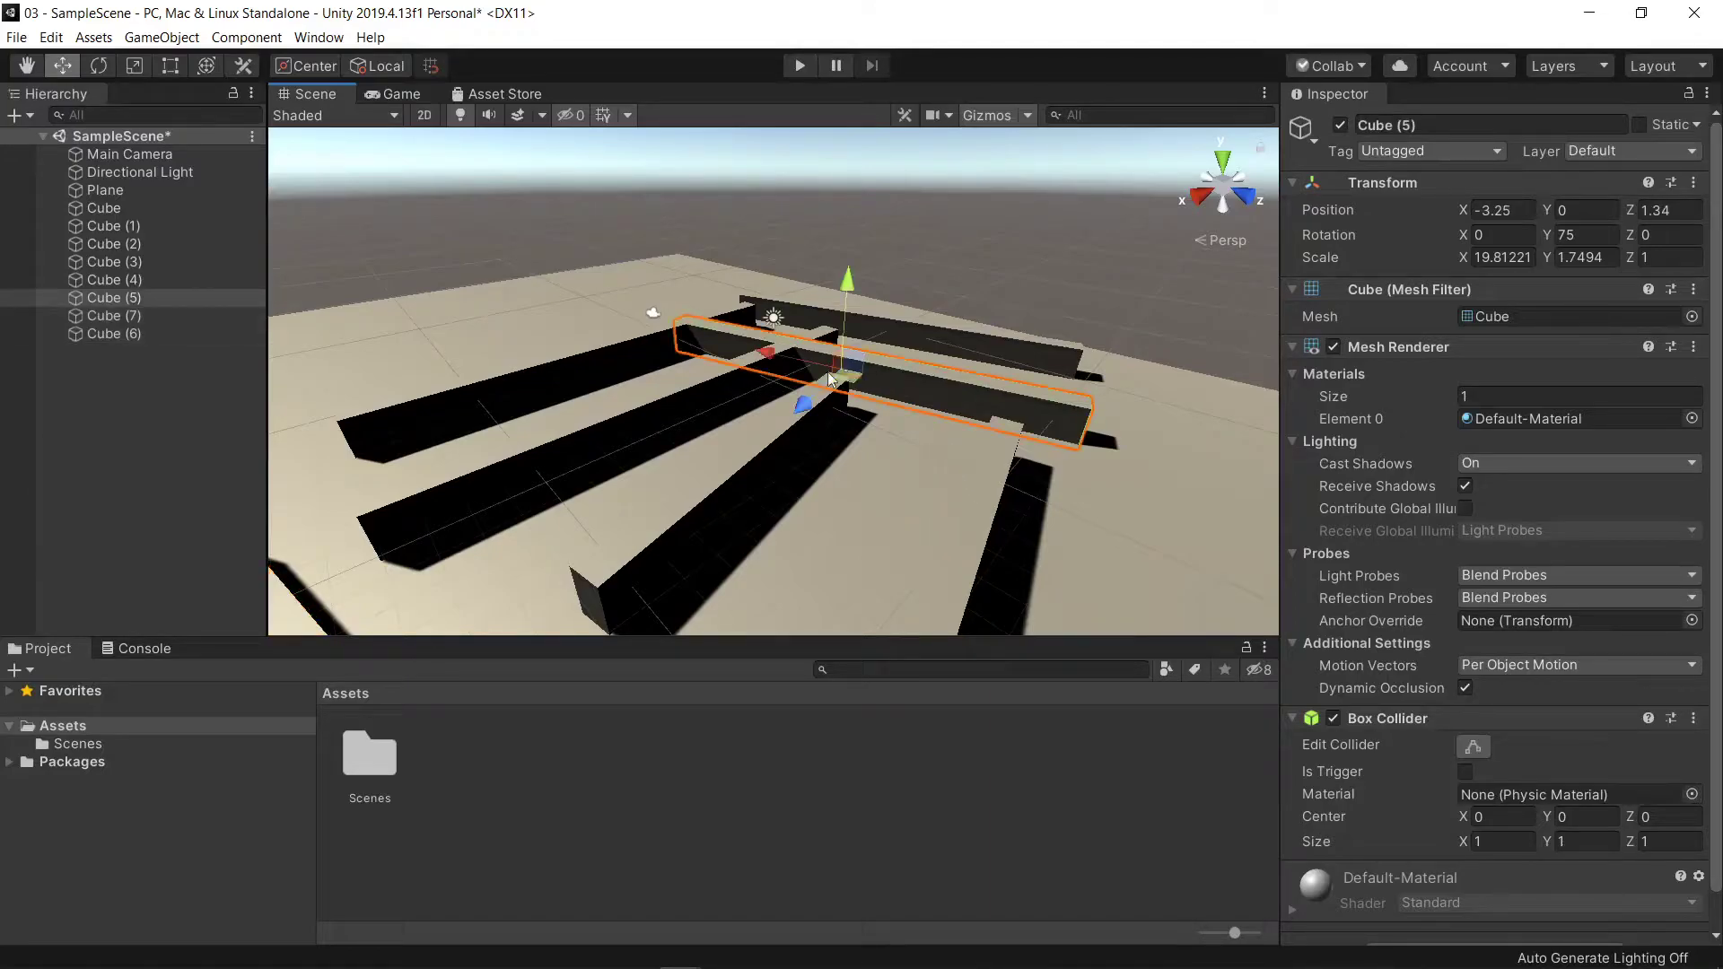
{"action": "left_click_drag", "start_coordinate": [767, 359], "coordinate": [1074, 409]}
{"action": "left_click_drag", "start_coordinate": [1071, 472], "coordinate": [1072, 452]}
{"action": "left_click_drag", "start_coordinate": [972, 388], "coordinate": [1015, 402]}
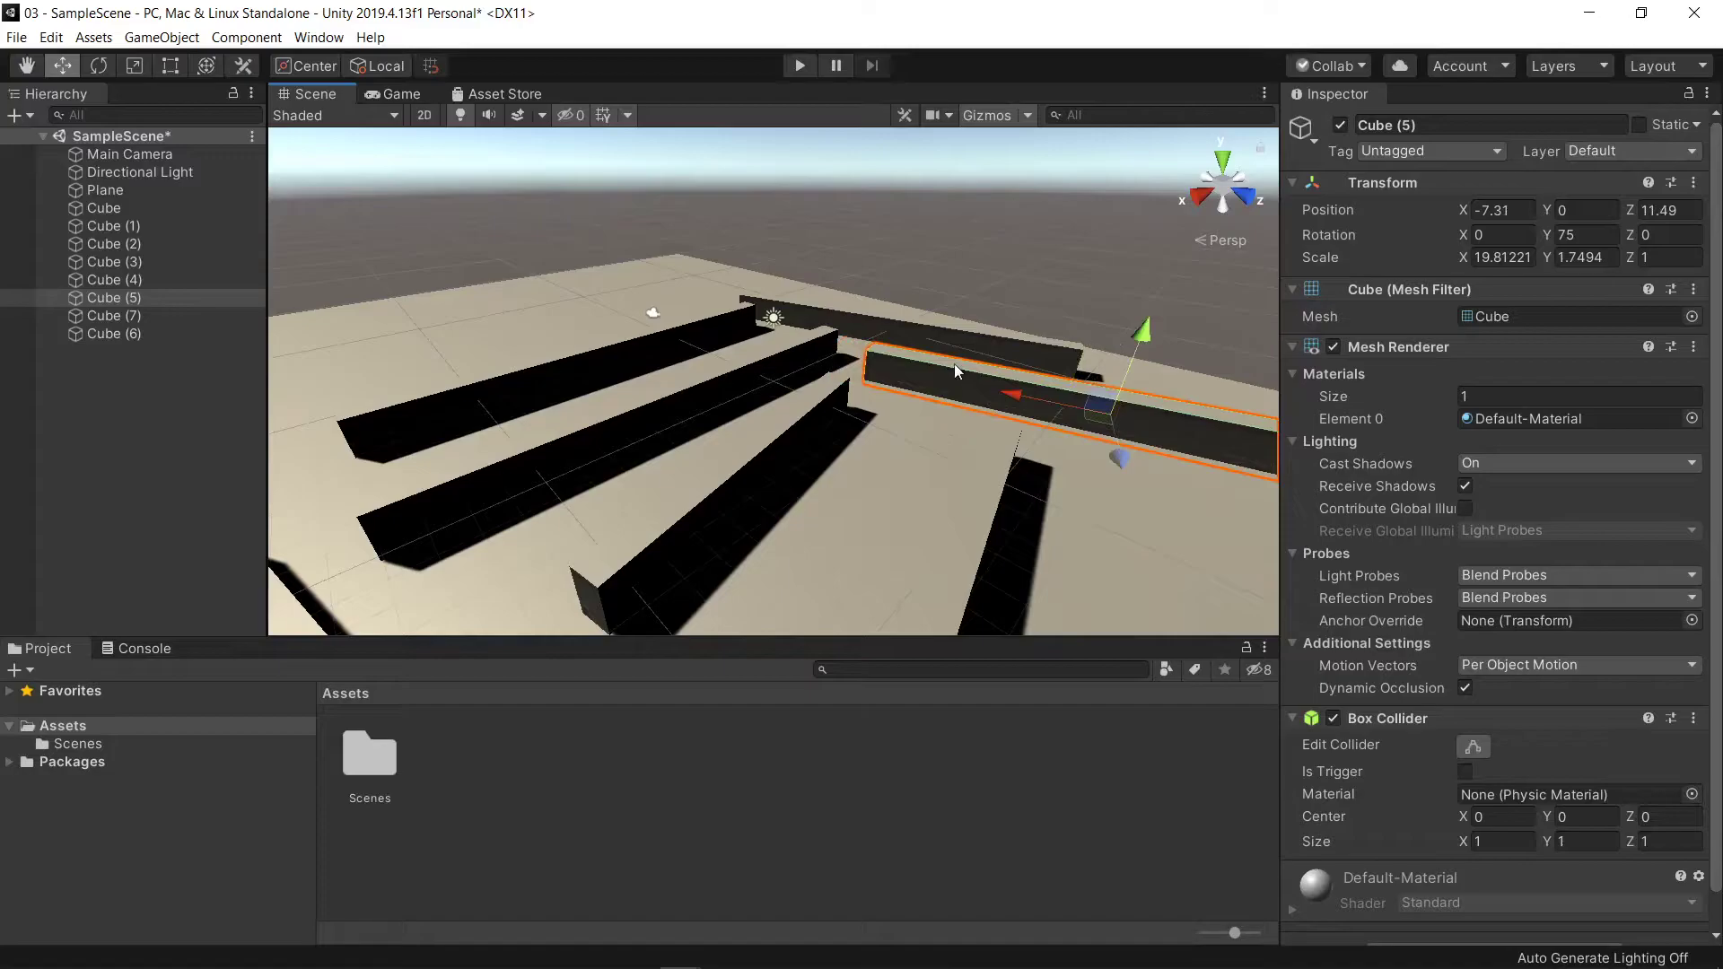
Open the Lighting settings window and dock it beside the Inspector.
{"action": "left_click", "coordinate": [315, 38]}
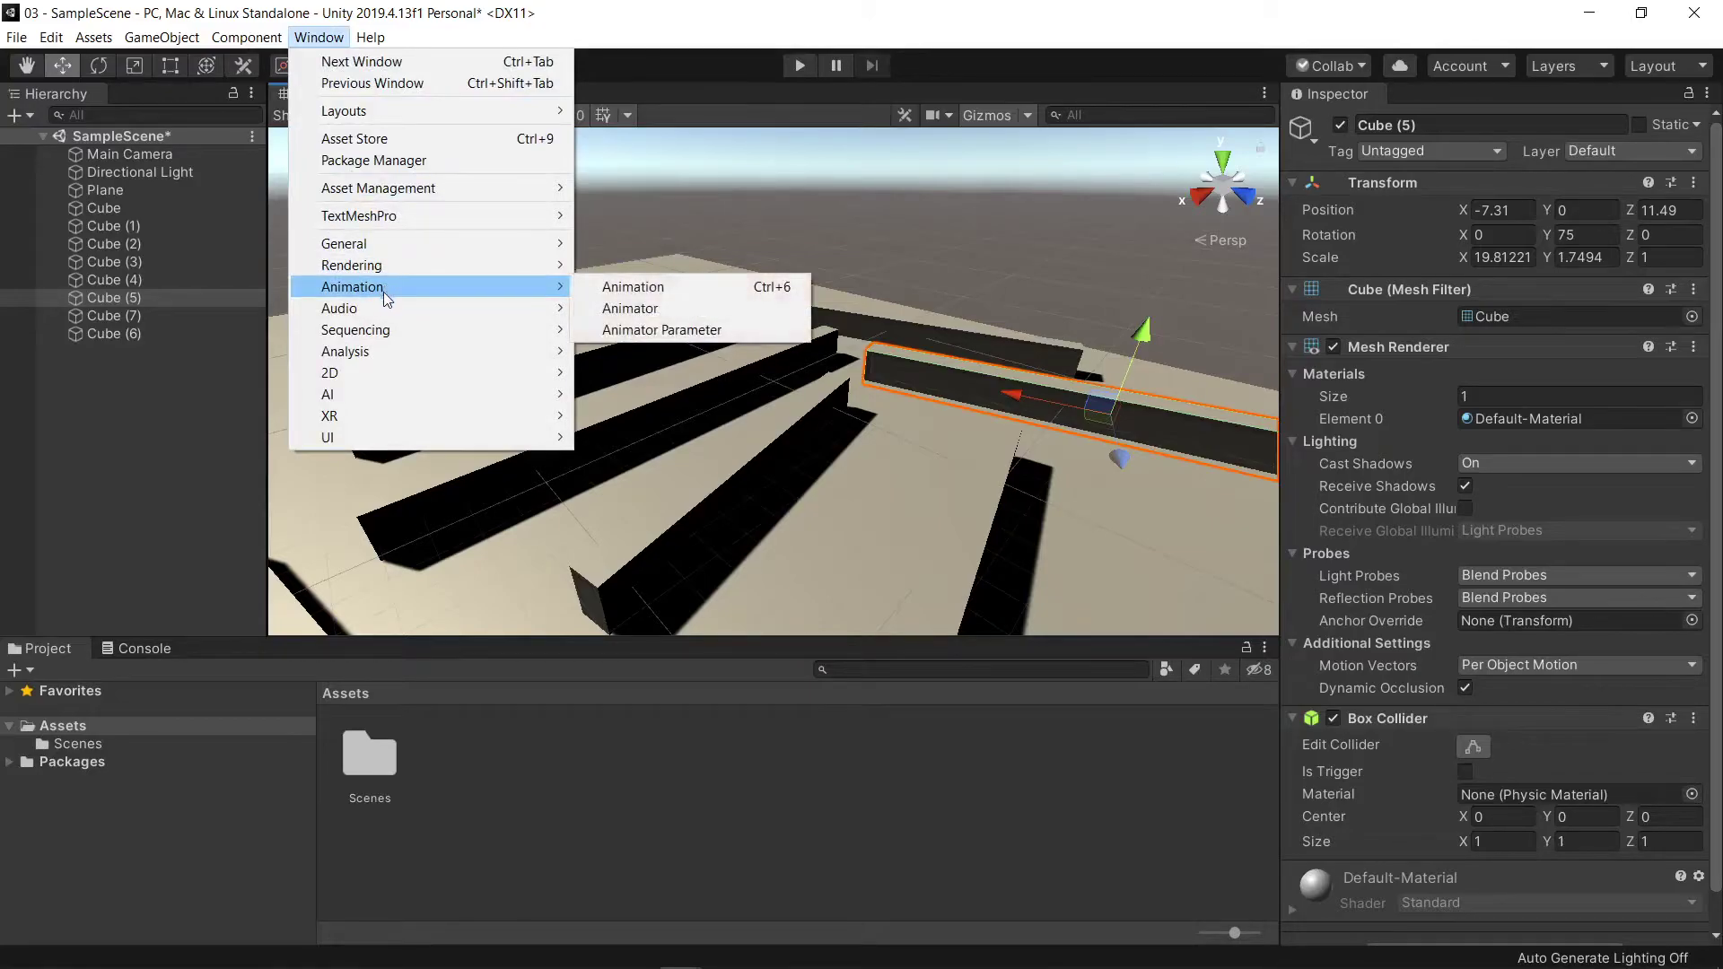
{"action": "mouse_move", "coordinate": [401, 266]}
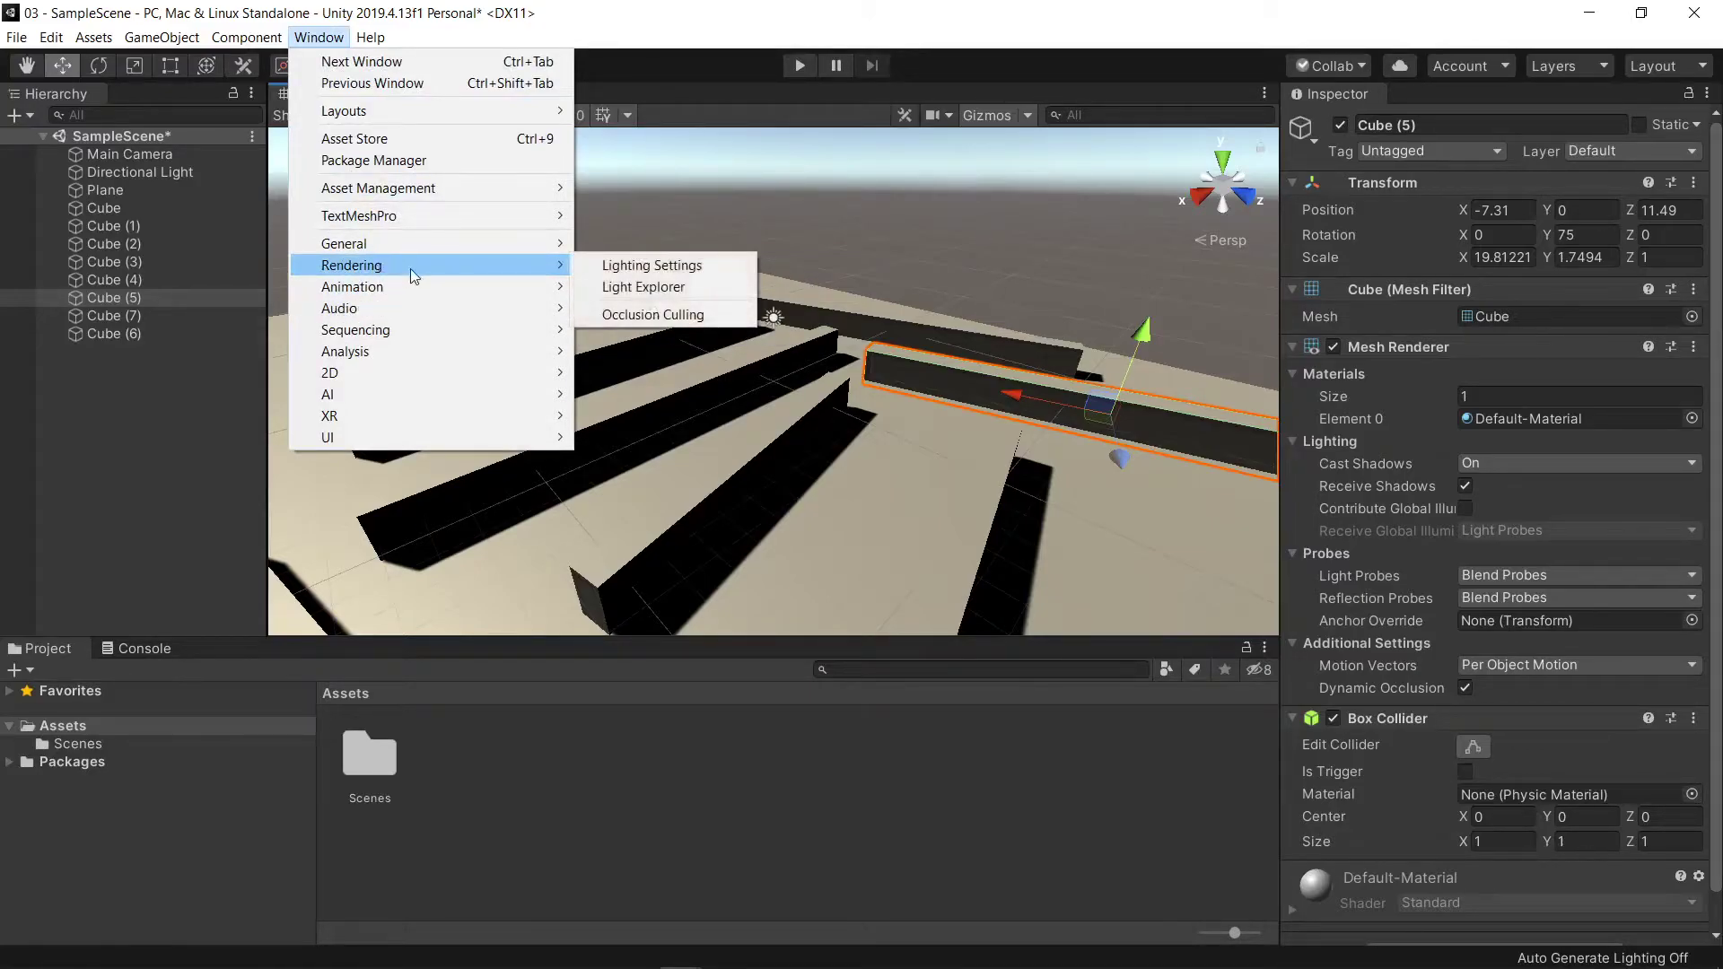
{"action": "left_click", "coordinate": [650, 273]}
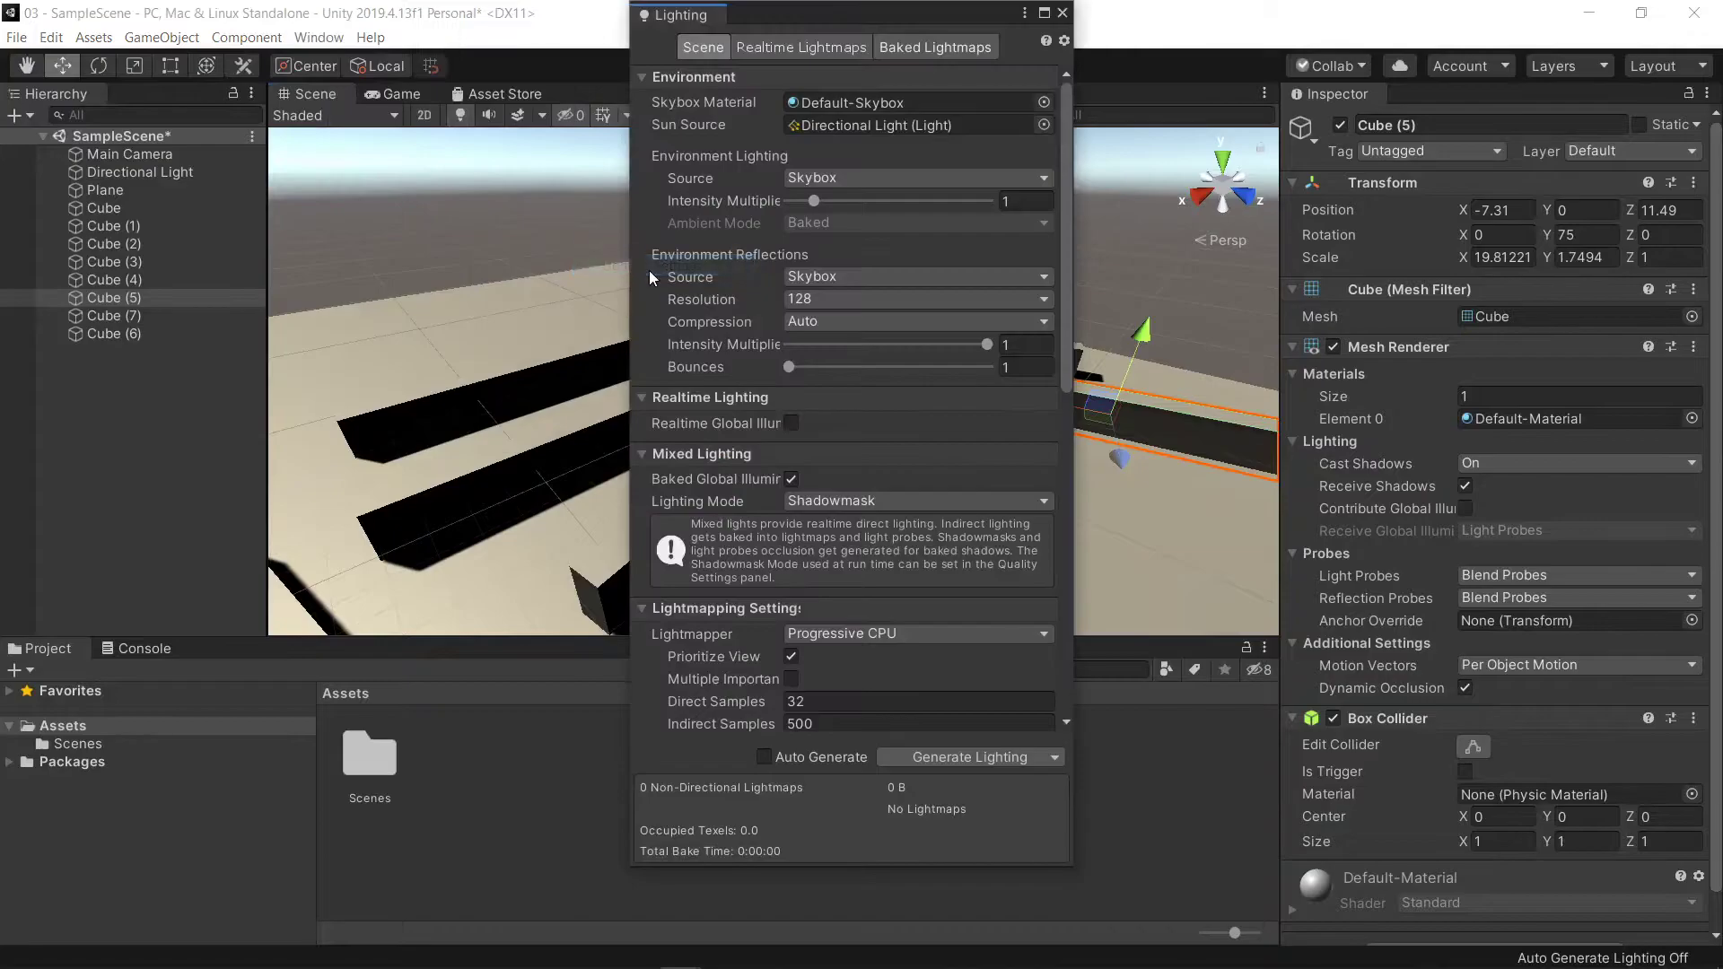
{"action": "left_click_drag", "start_coordinate": [815, 13], "coordinate": [713, 90]}
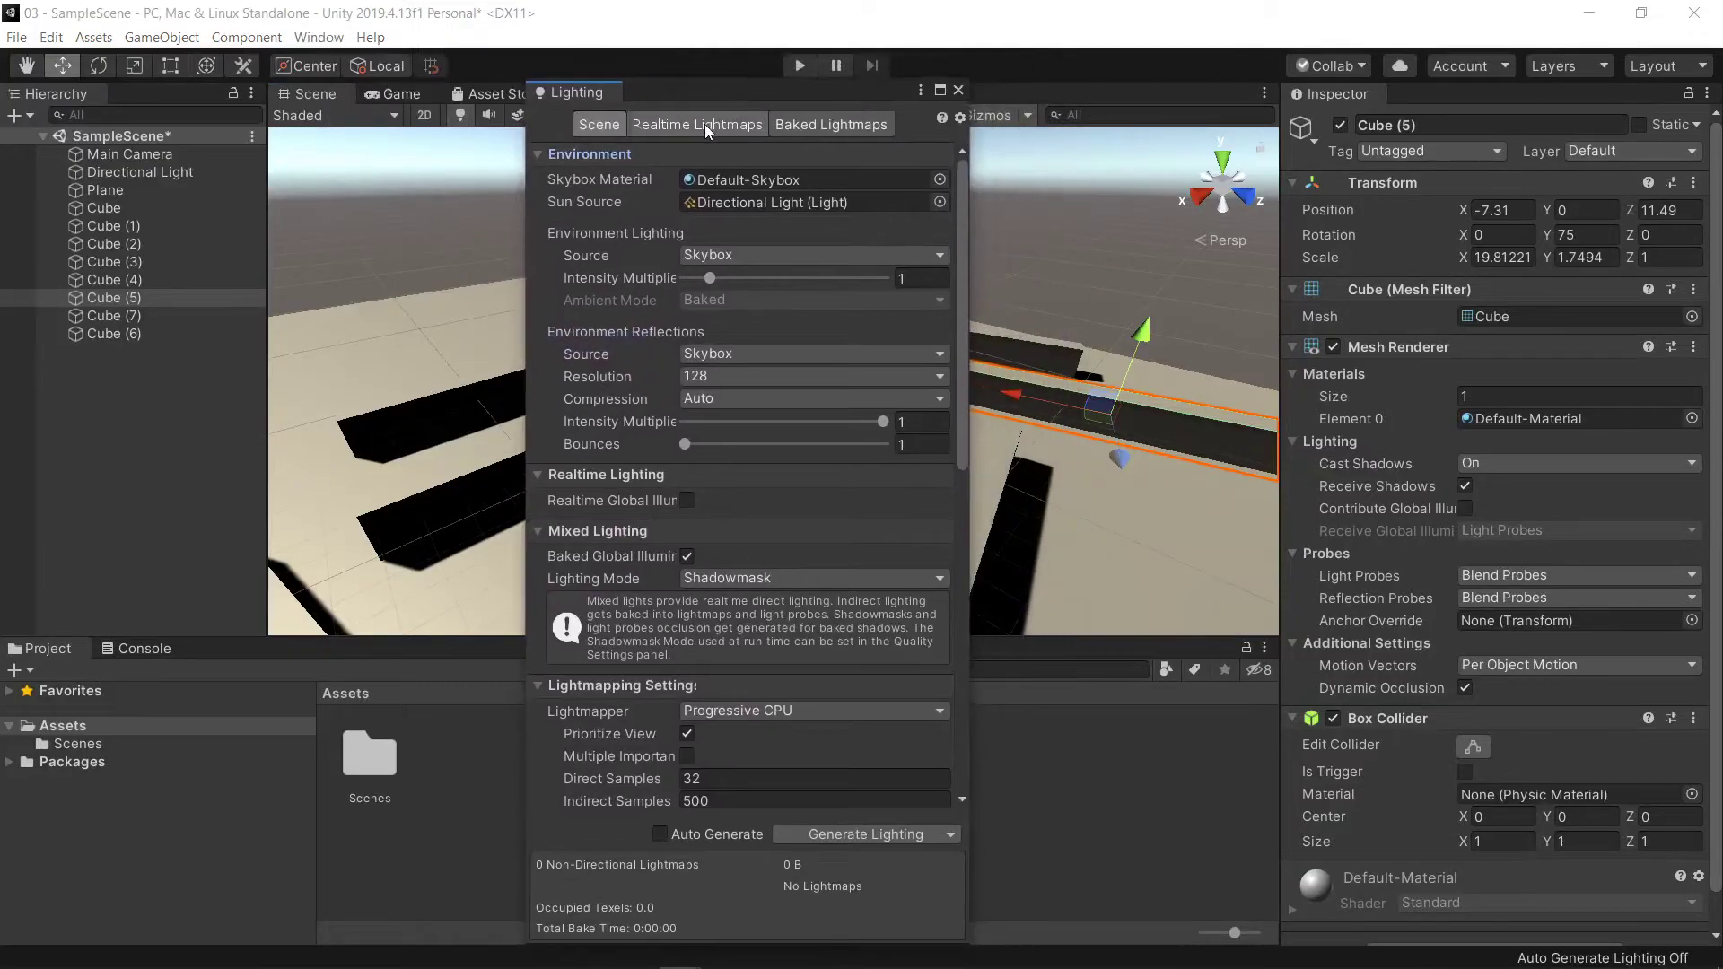
{"action": "left_click_drag", "start_coordinate": [577, 93], "coordinate": [1418, 107]}
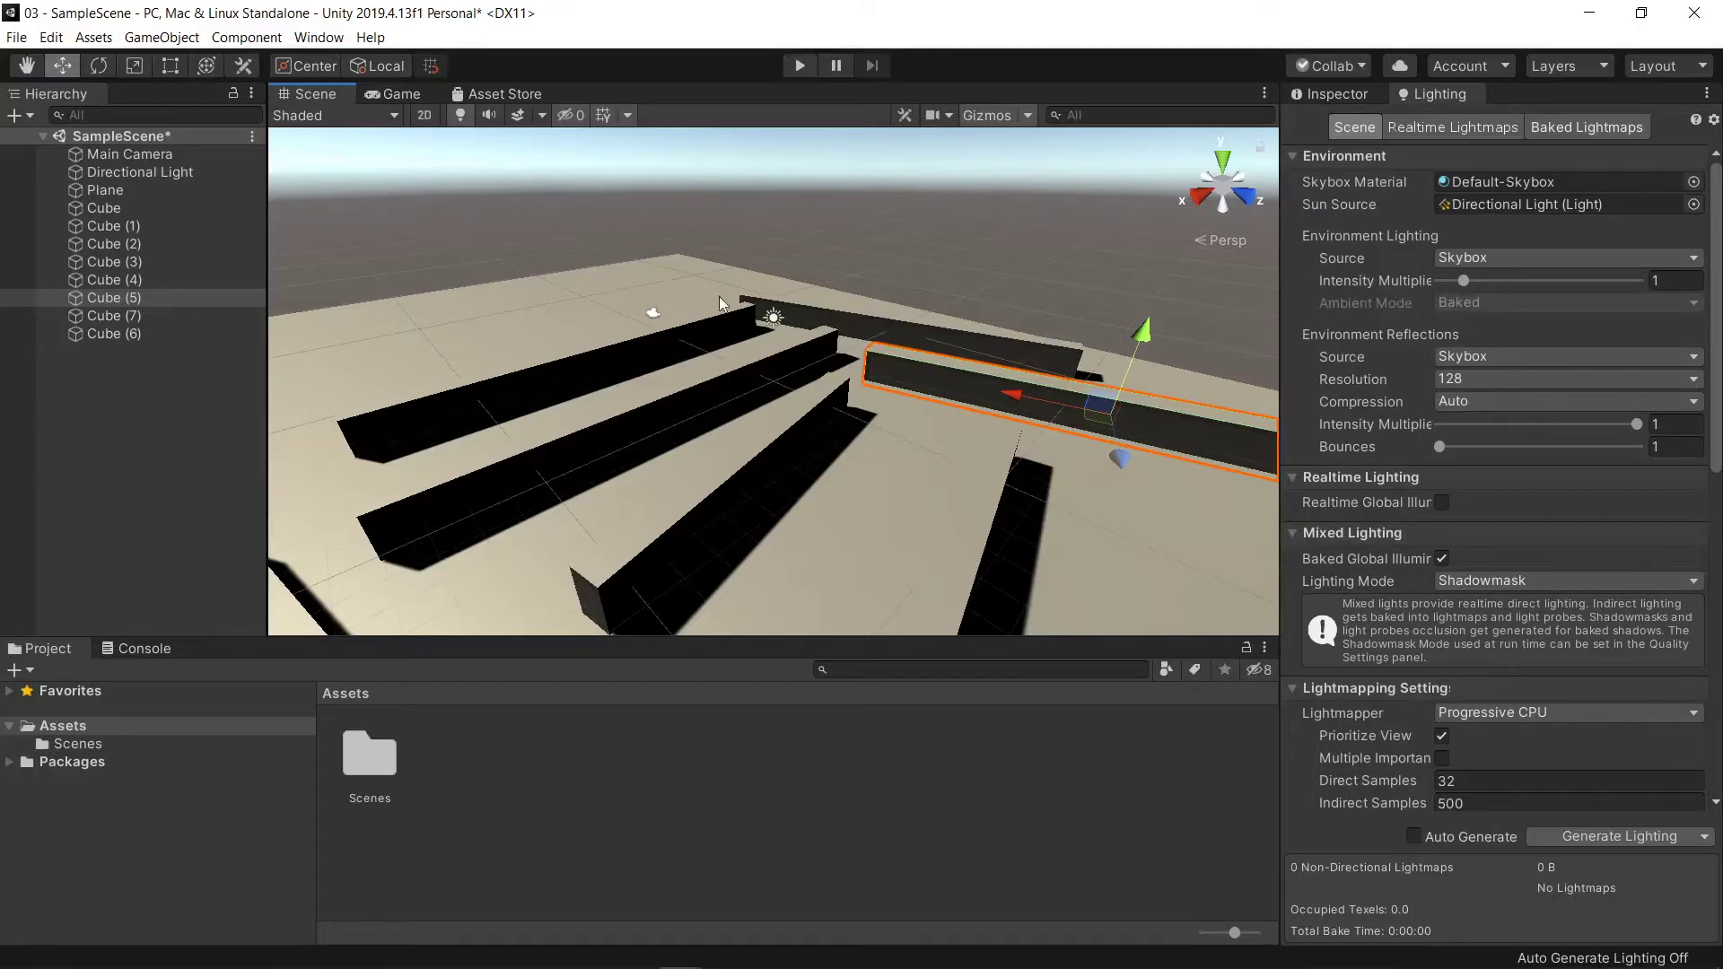
Enable automatic lighting generation and set the environment lighting's intensity multiplier to about 0.98.
{"action": "mouse_move", "coordinate": [1463, 281]}
{"action": "left_mouse_down"}
{"action": "mouse_move", "coordinate": [1433, 305]}
{"action": "mouse_move", "coordinate": [1507, 297]}
{"action": "mouse_move", "coordinate": [1465, 301]}
{"action": "left_mouse_up"}
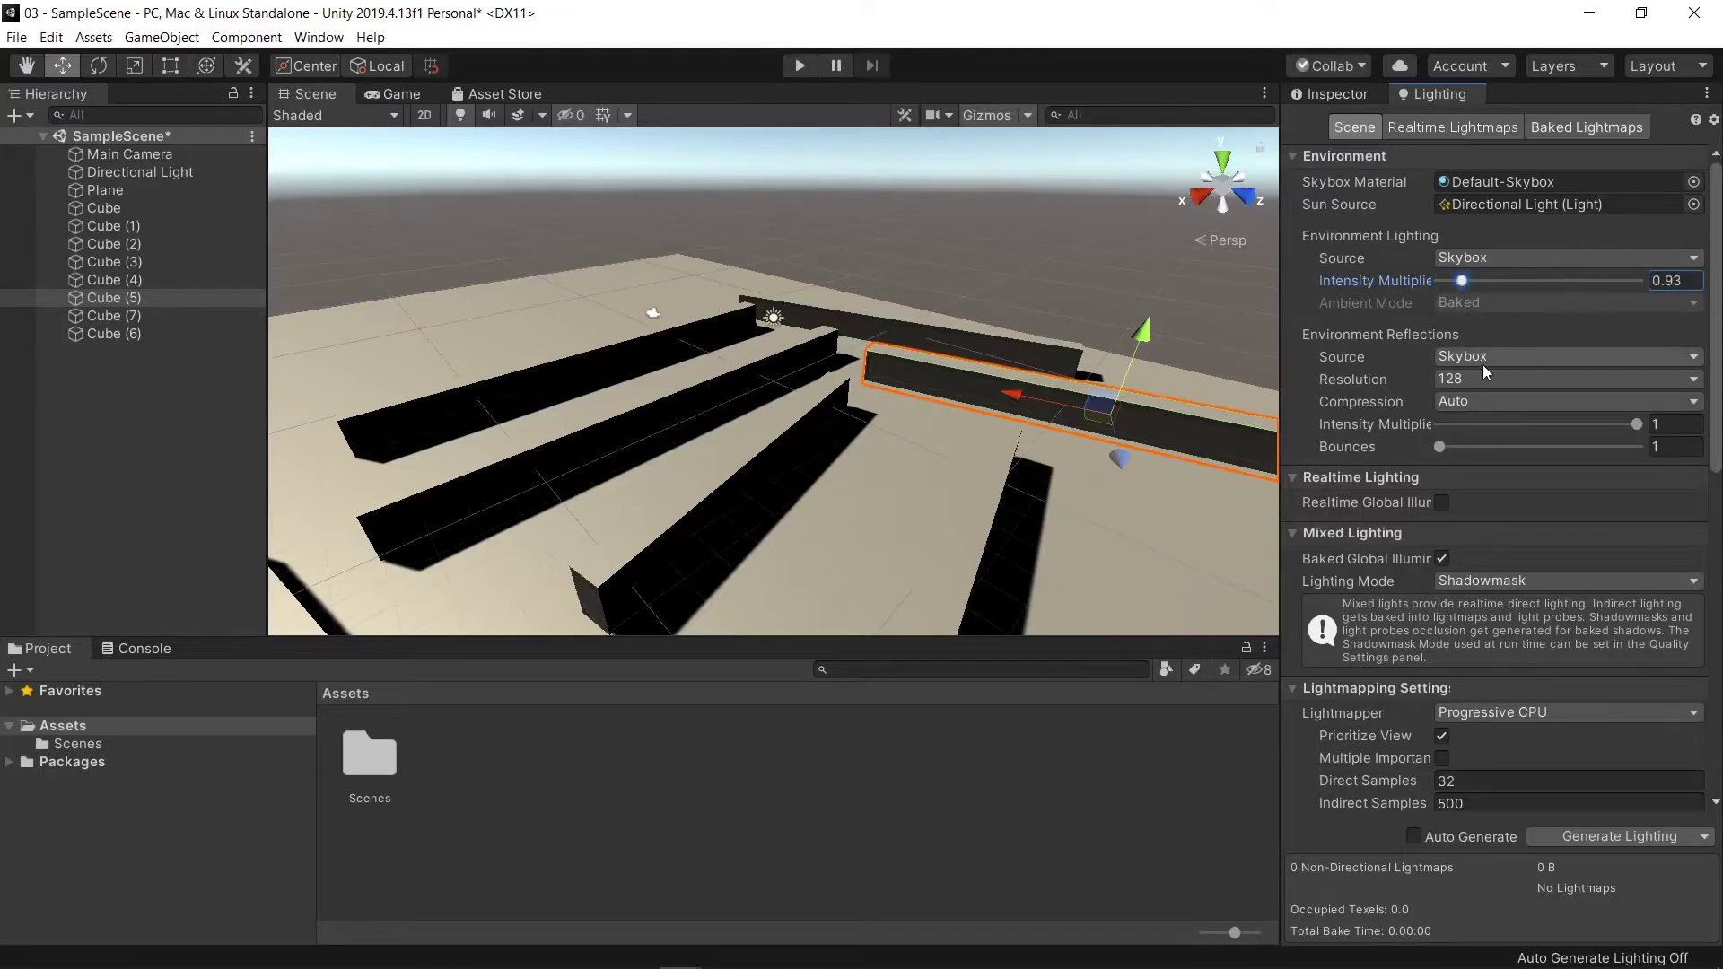
{"action": "scroll", "coordinate": [1483, 364], "scroll_direction": "down", "scroll_amount": 10}
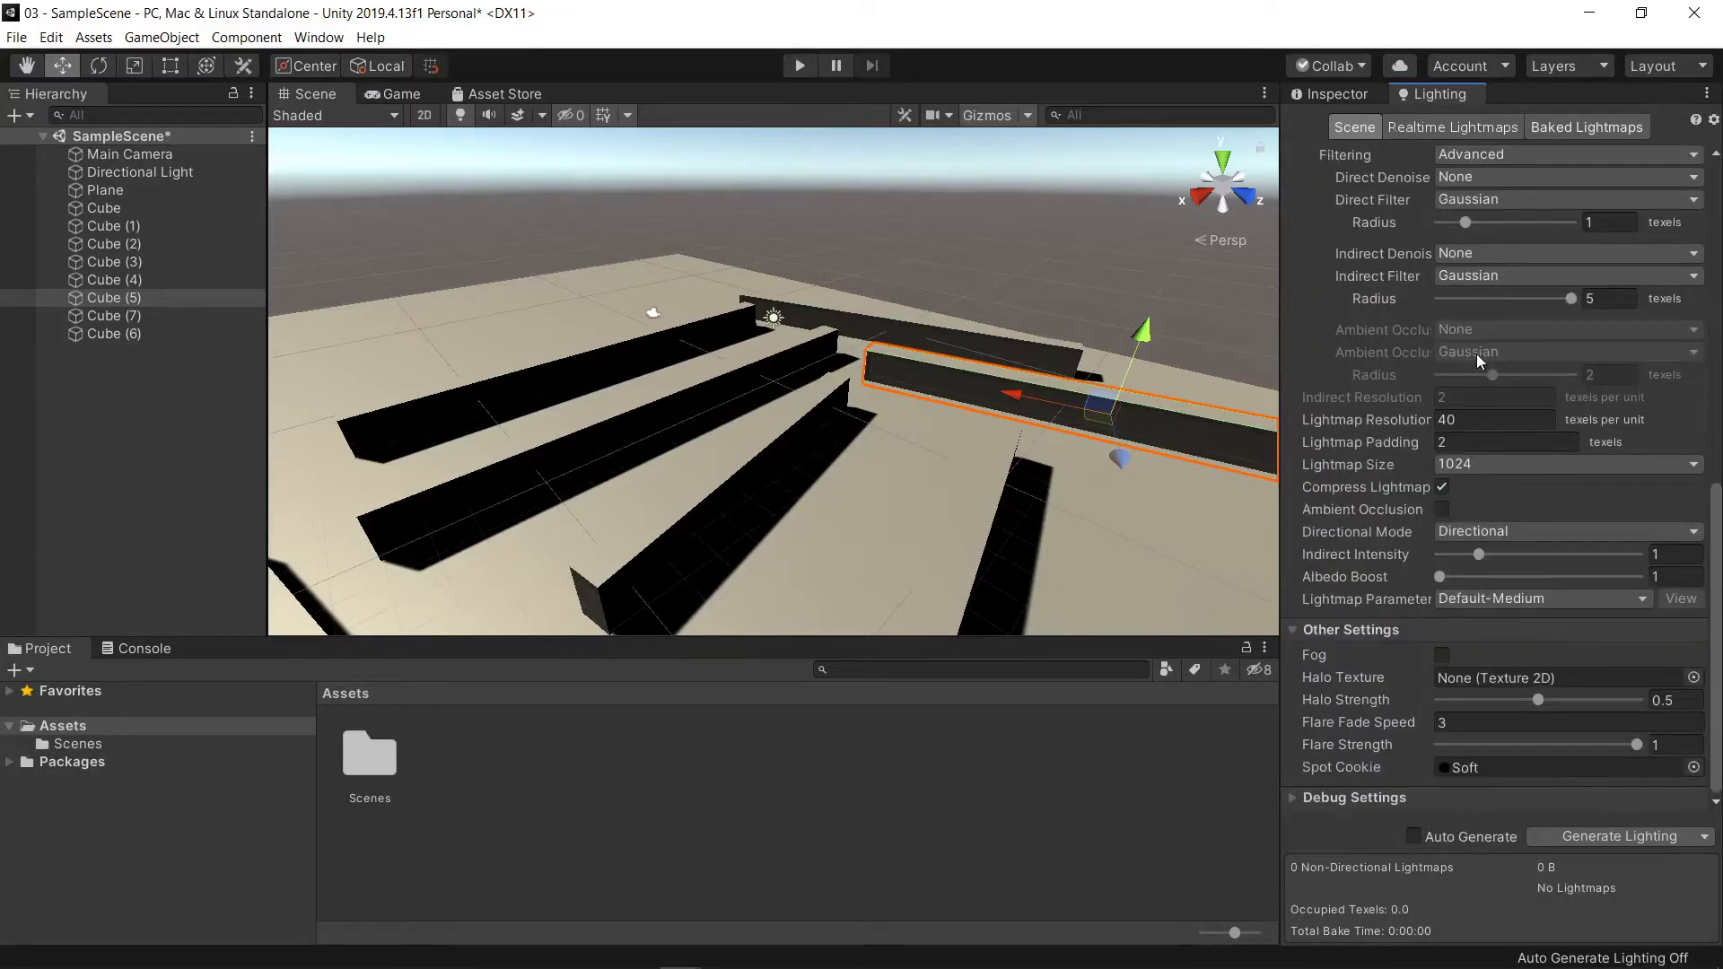
{"action": "left_click", "coordinate": [1416, 834]}
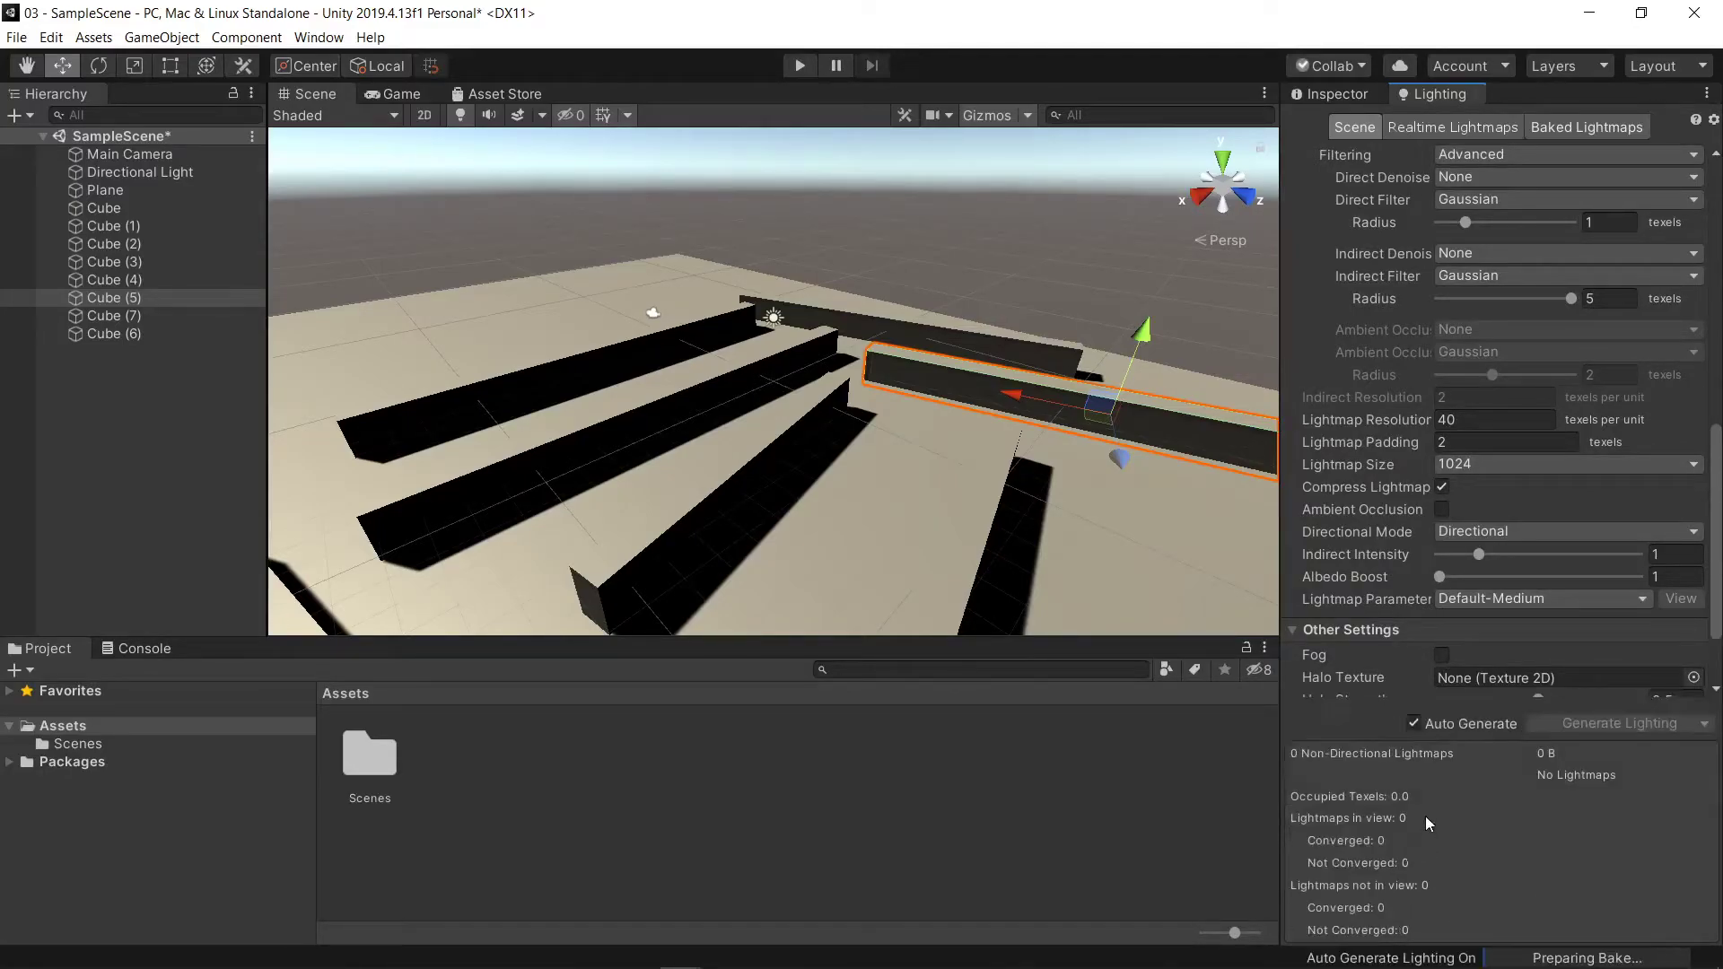
{"action": "scroll", "coordinate": [1450, 474], "scroll_direction": "up", "scroll_amount": 10}
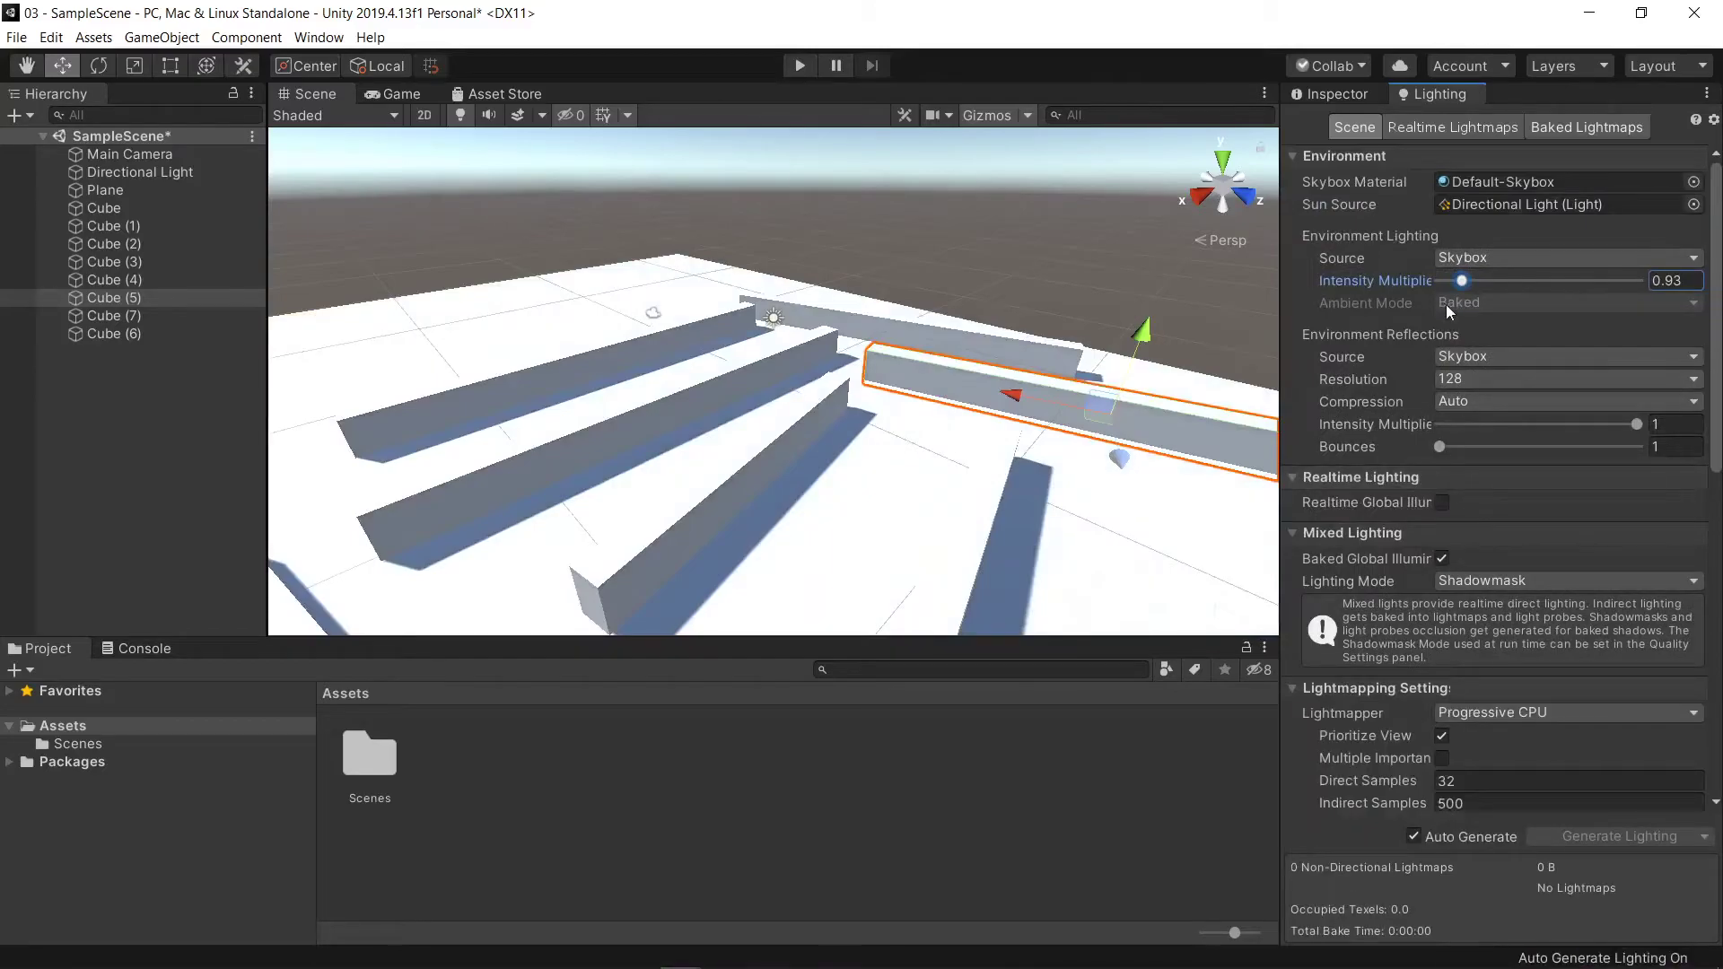
{"action": "mouse_move", "coordinate": [1465, 278]}
{"action": "left_mouse_down"}
{"action": "mouse_move", "coordinate": [1505, 278]}
{"action": "mouse_move", "coordinate": [1418, 296]}
{"action": "mouse_move", "coordinate": [1464, 296]}
{"action": "left_mouse_up"}
Run the scene in play mode to check the game view, and stop it again.
{"action": "left_click", "coordinate": [799, 69]}
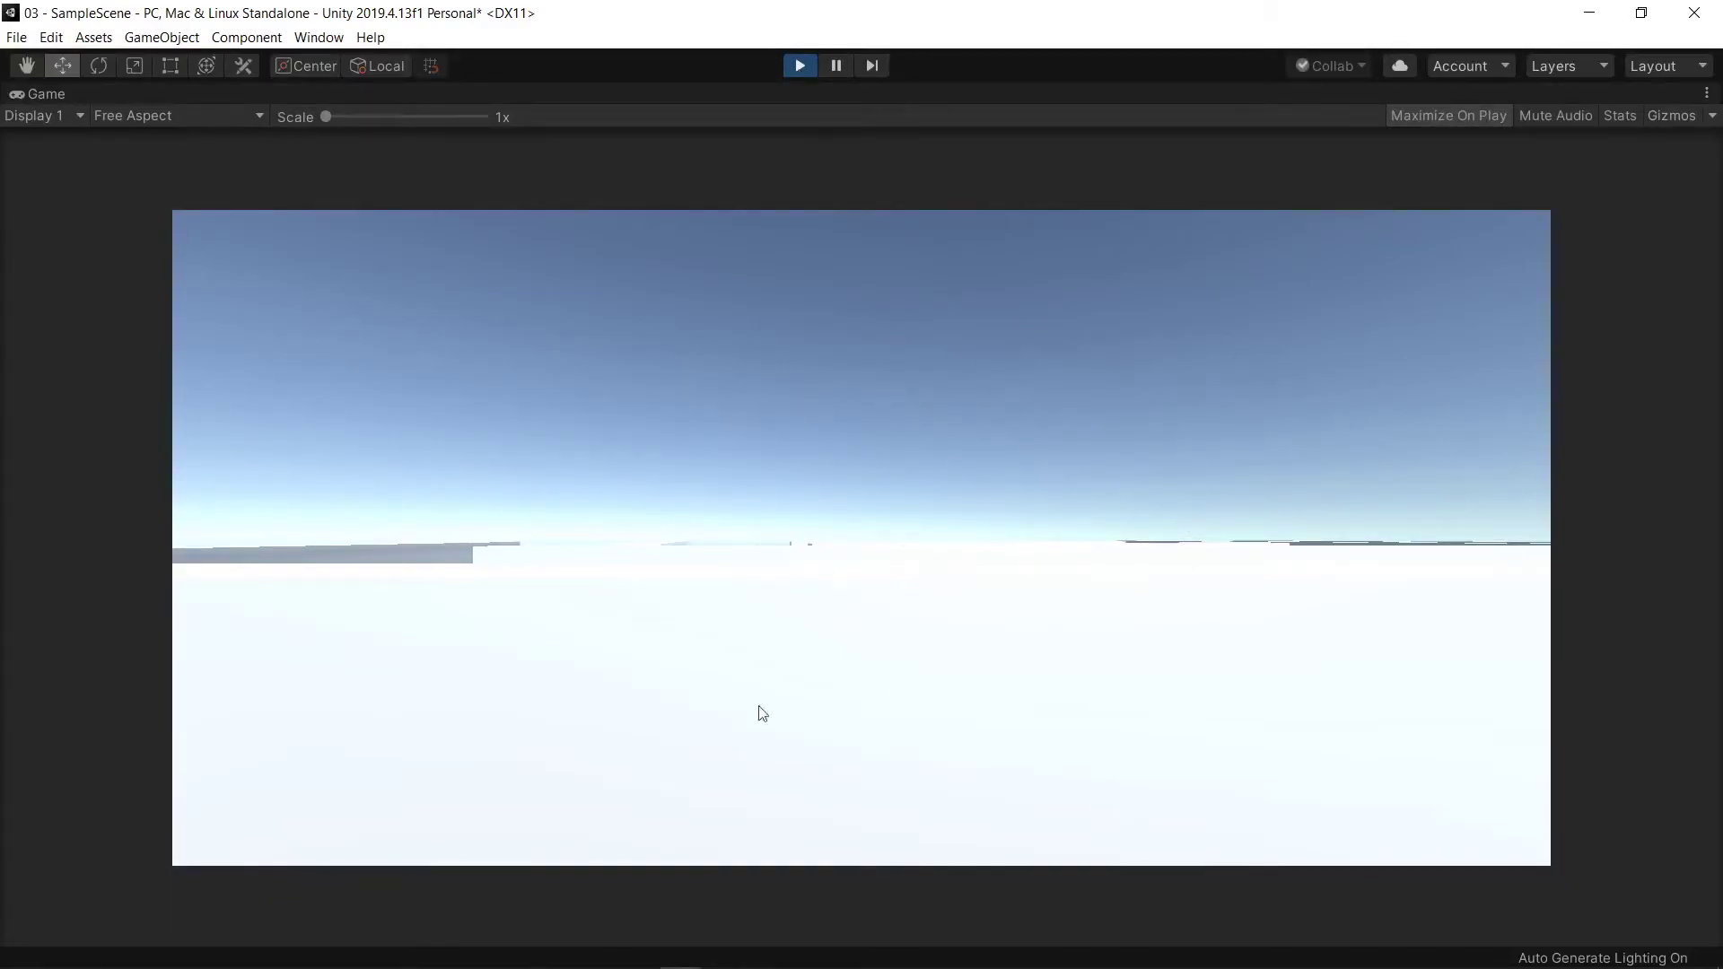
{"action": "left_click", "coordinate": [805, 75]}
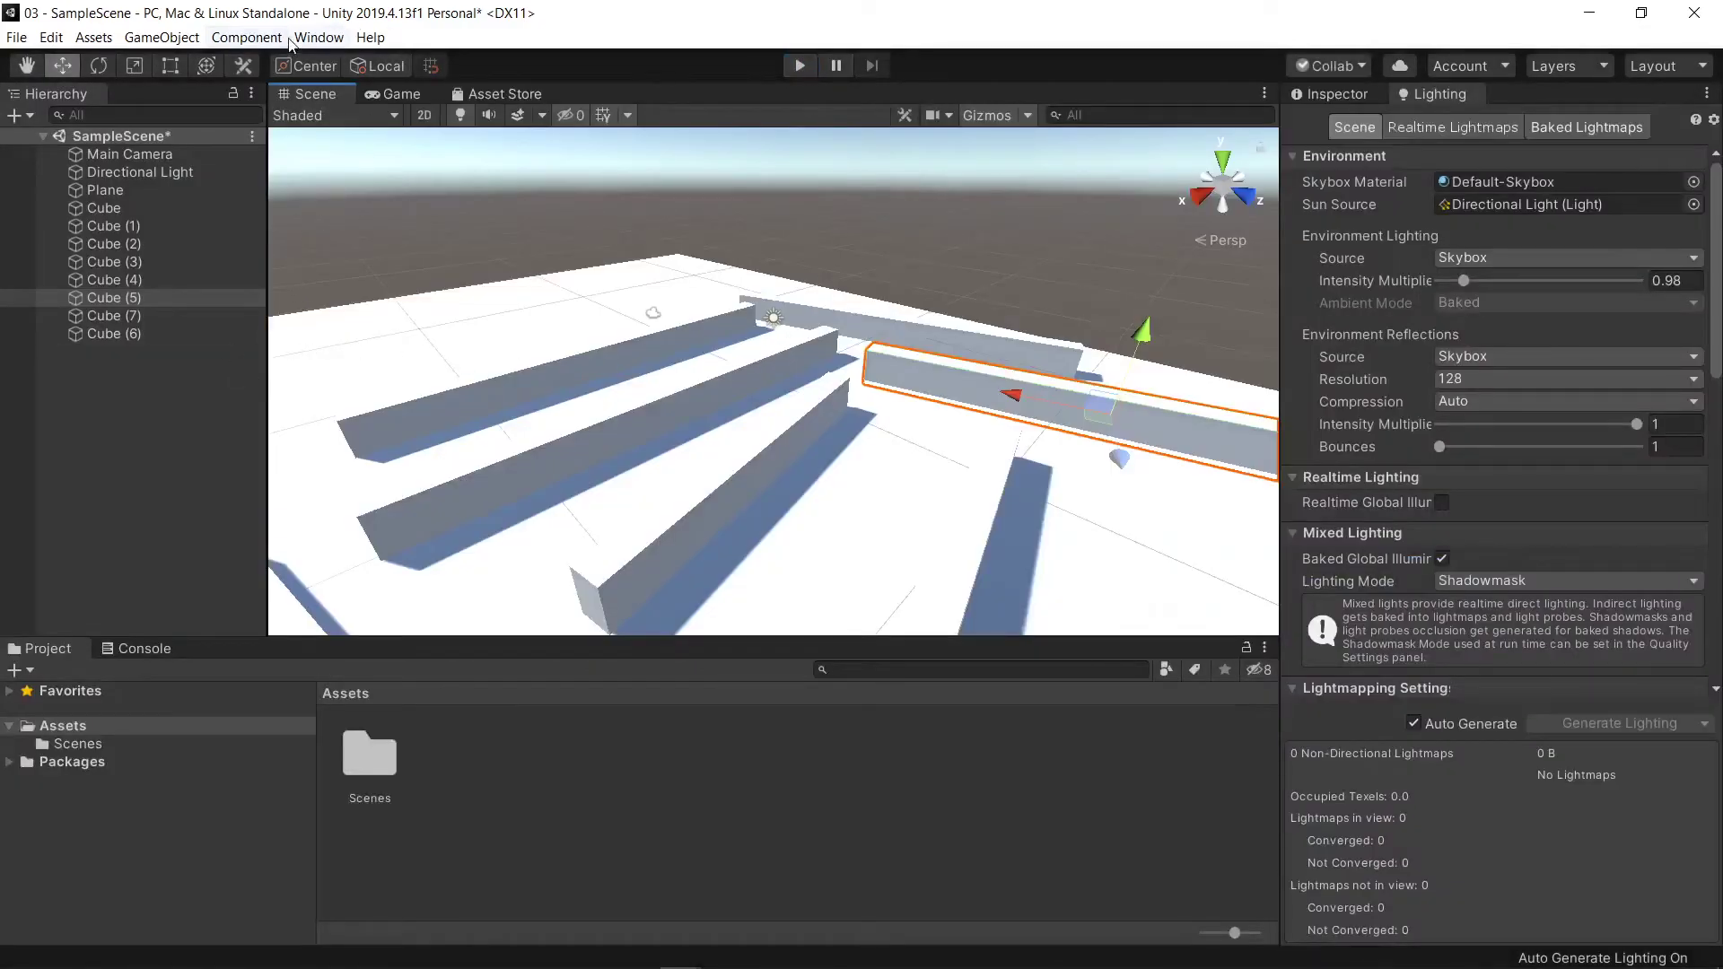
Switch to the web browser and look over the Learning and Products sections on Unity's games solutions page.
{"action": "key", "text": "alt"}
{"action": "key", "text": "alt+Tab"}
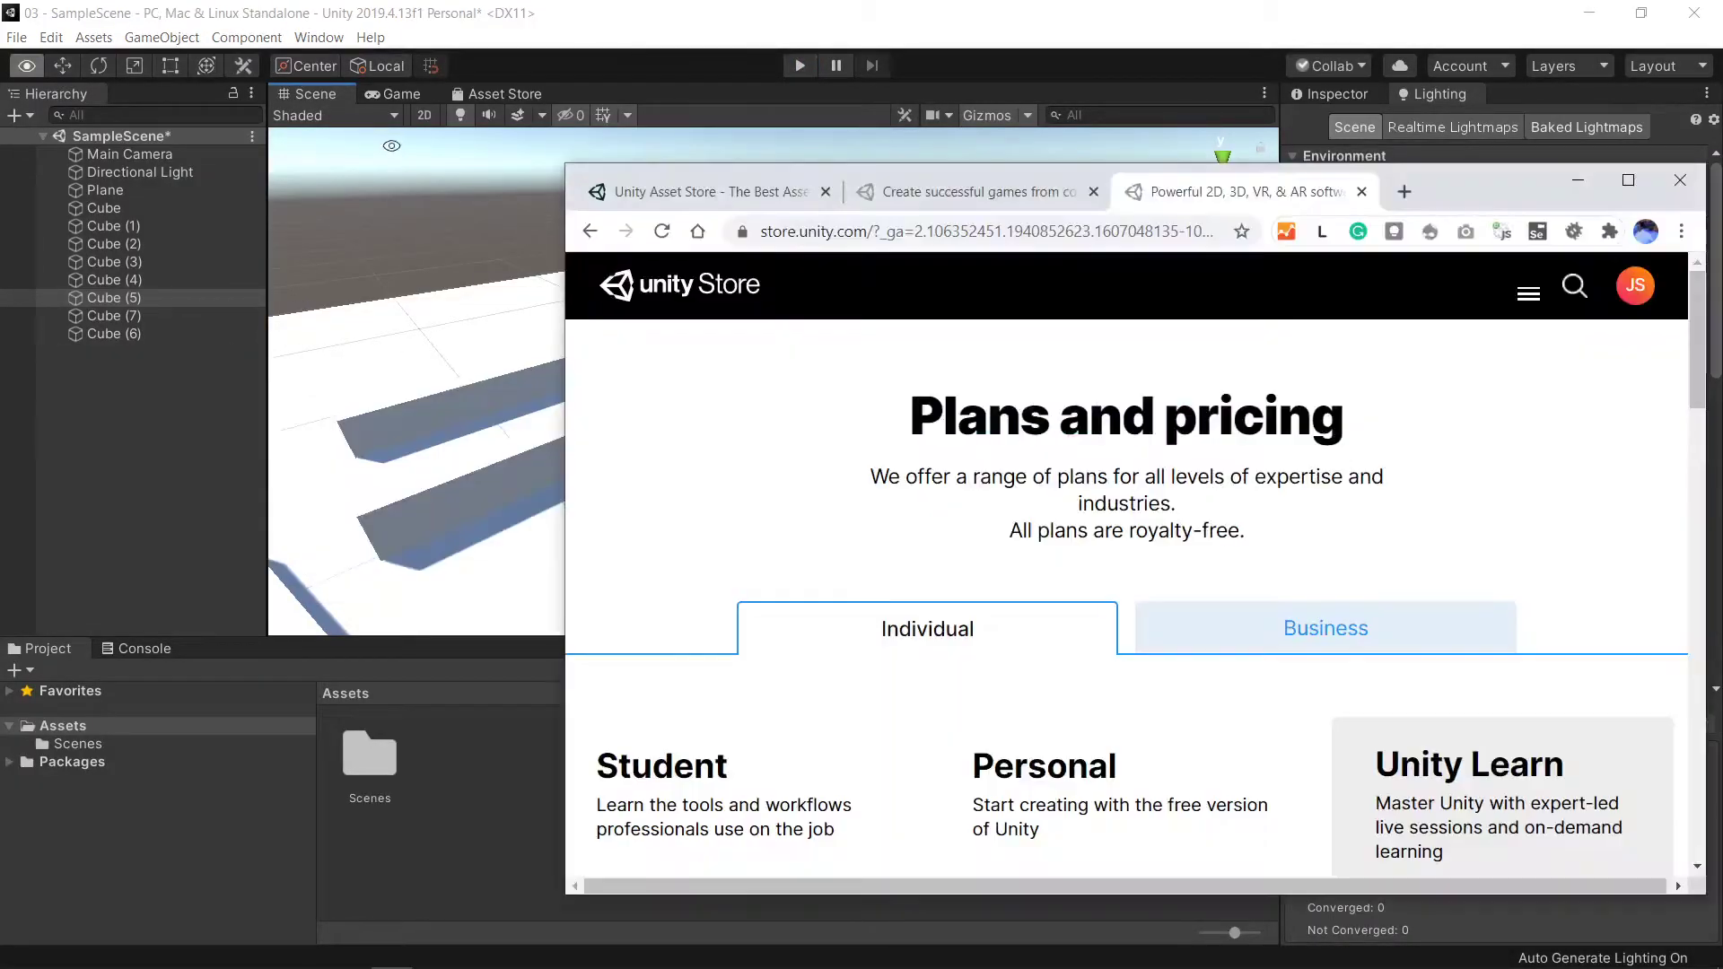
{"action": "left_click", "coordinate": [940, 195]}
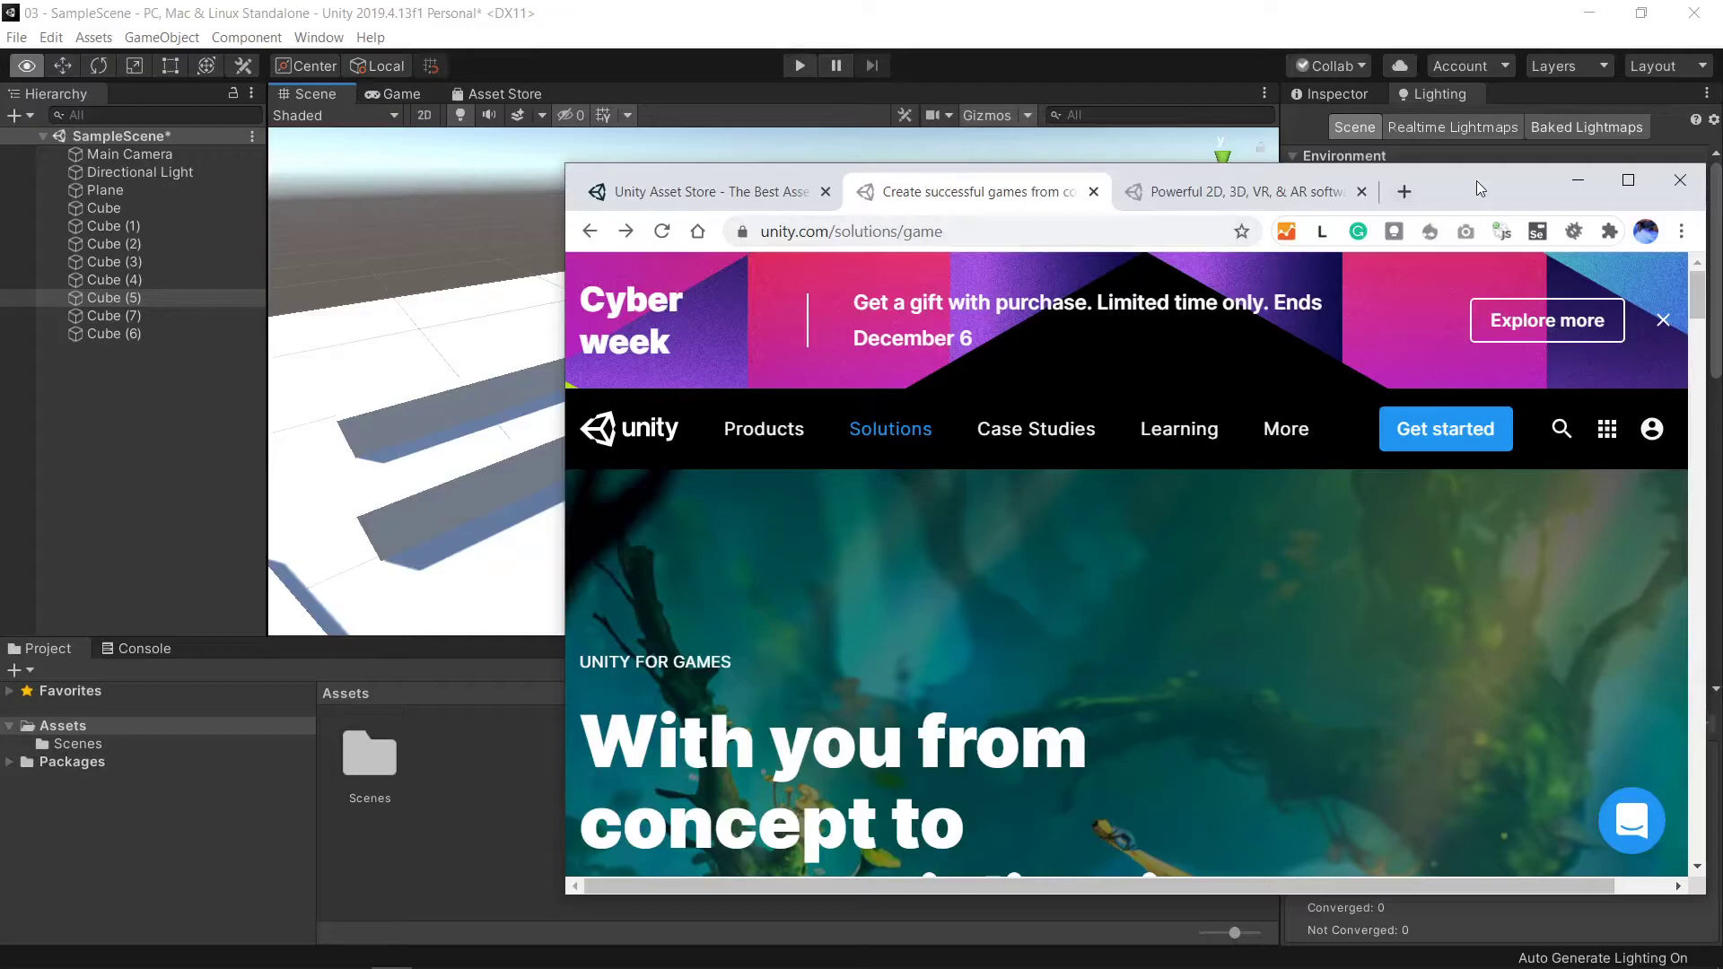
{"action": "left_click_drag", "start_coordinate": [1480, 188], "coordinate": [1450, 171]}
{"action": "mouse_move", "coordinate": [1167, 384]}
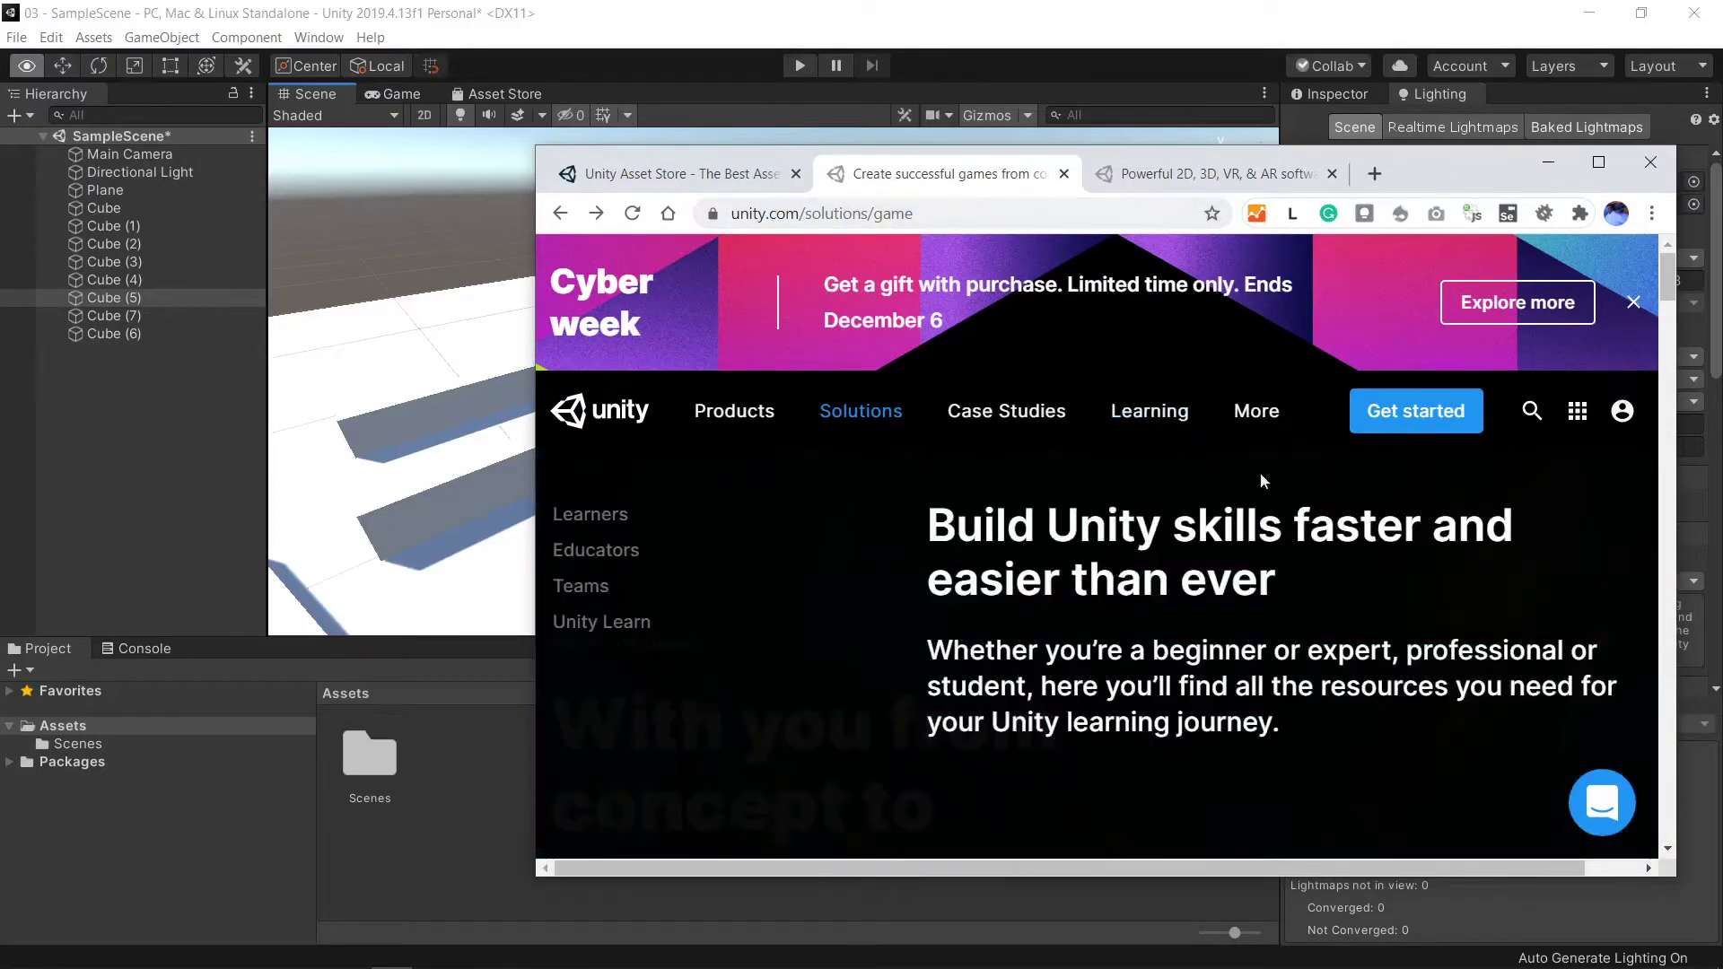
{"action": "left_click_drag", "start_coordinate": [1451, 162], "coordinate": [1373, 127]}
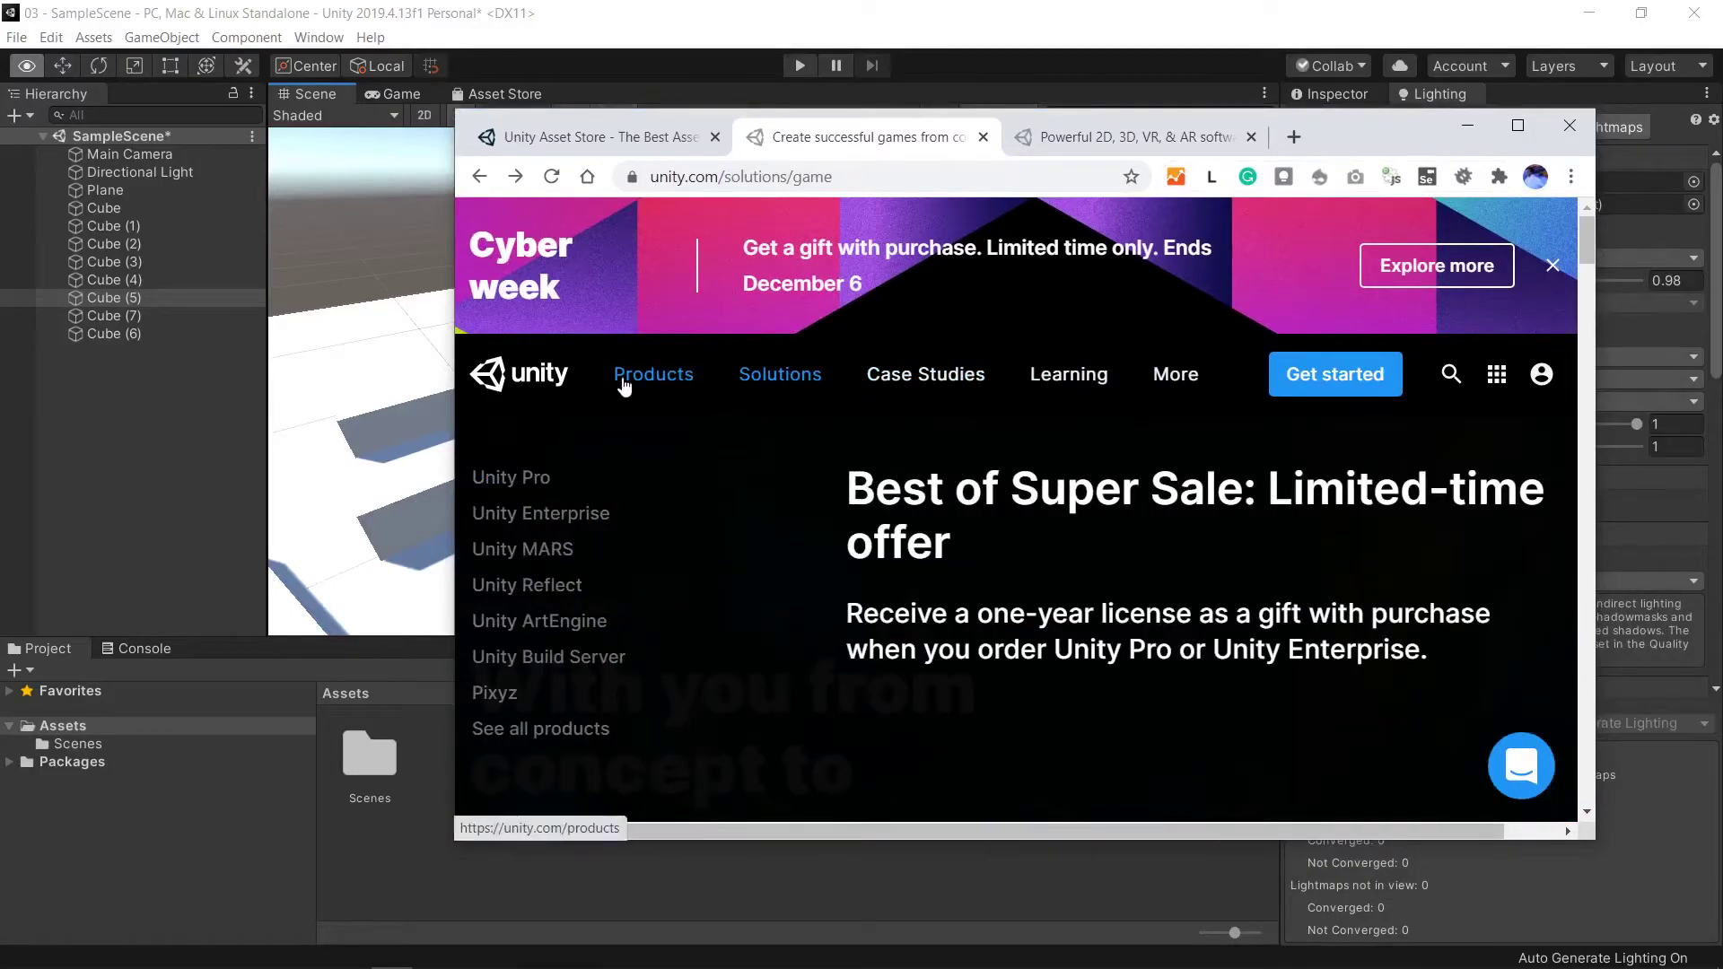
Open the Unity Asset Store page, search for "fish" and browse the offered assets.
{"action": "left_click", "coordinate": [588, 138]}
{"action": "scroll", "coordinate": [834, 520], "scroll_direction": "down", "scroll_amount": 4}
{"action": "scroll", "coordinate": [822, 494], "scroll_direction": "down", "scroll_amount": 1}
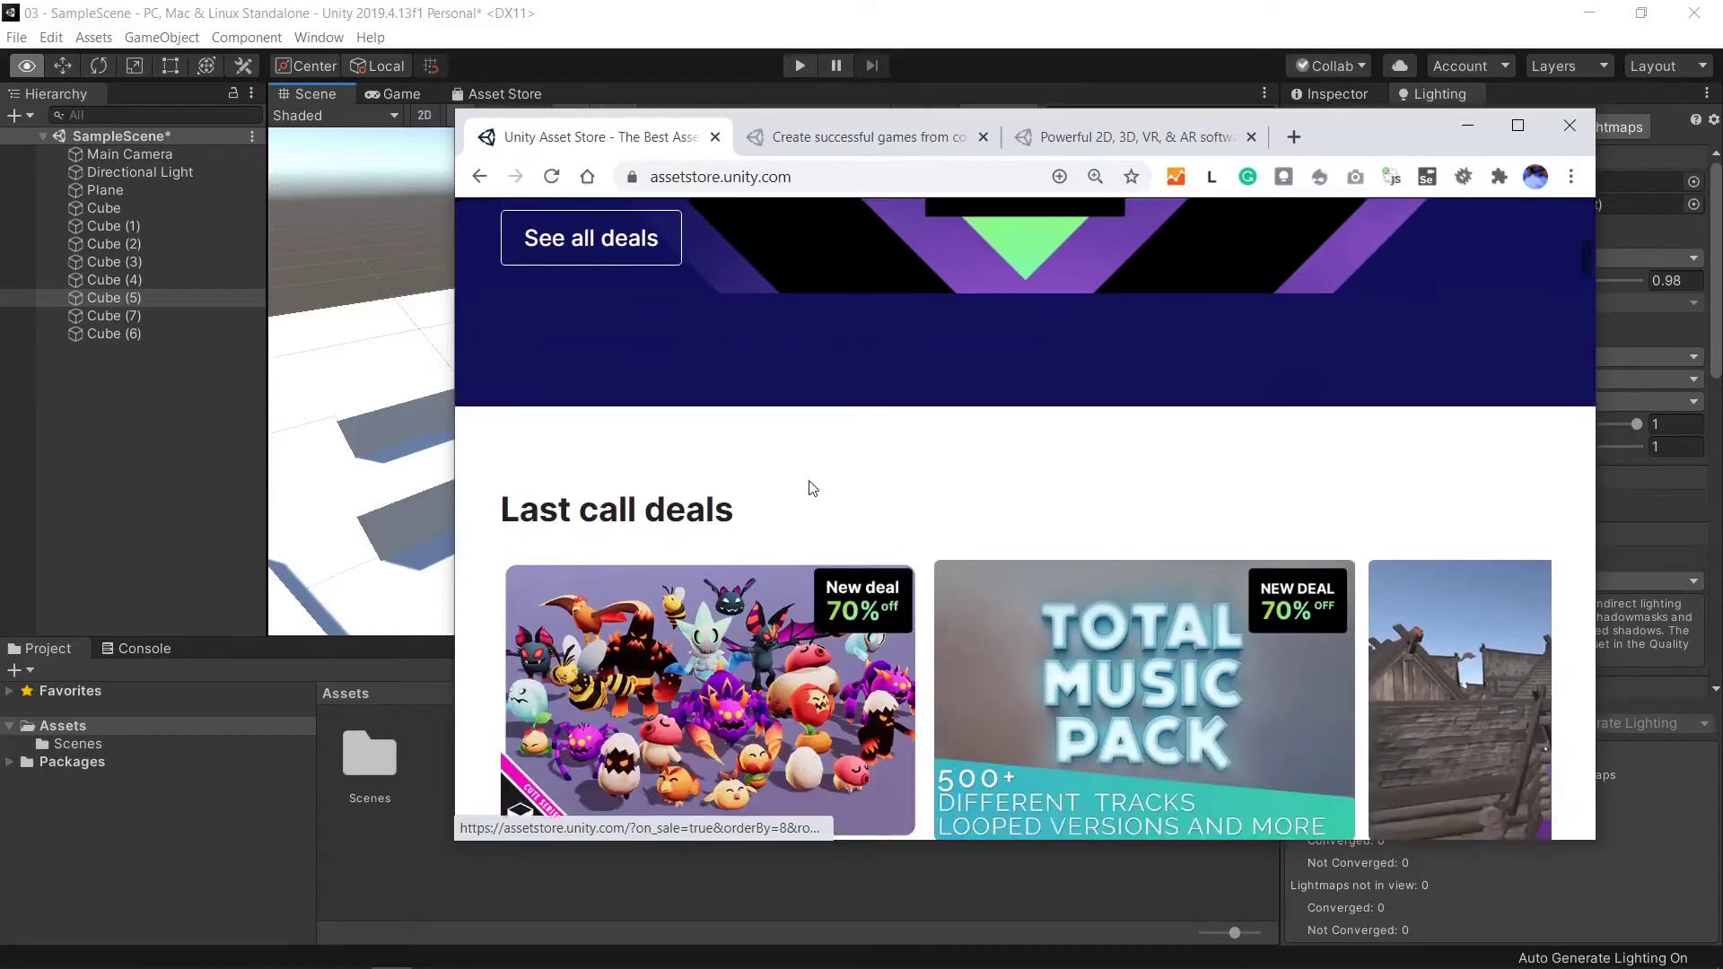
{"action": "scroll", "coordinate": [804, 458], "scroll_direction": "up", "scroll_amount": 5}
{"action": "left_click", "coordinate": [786, 401]}
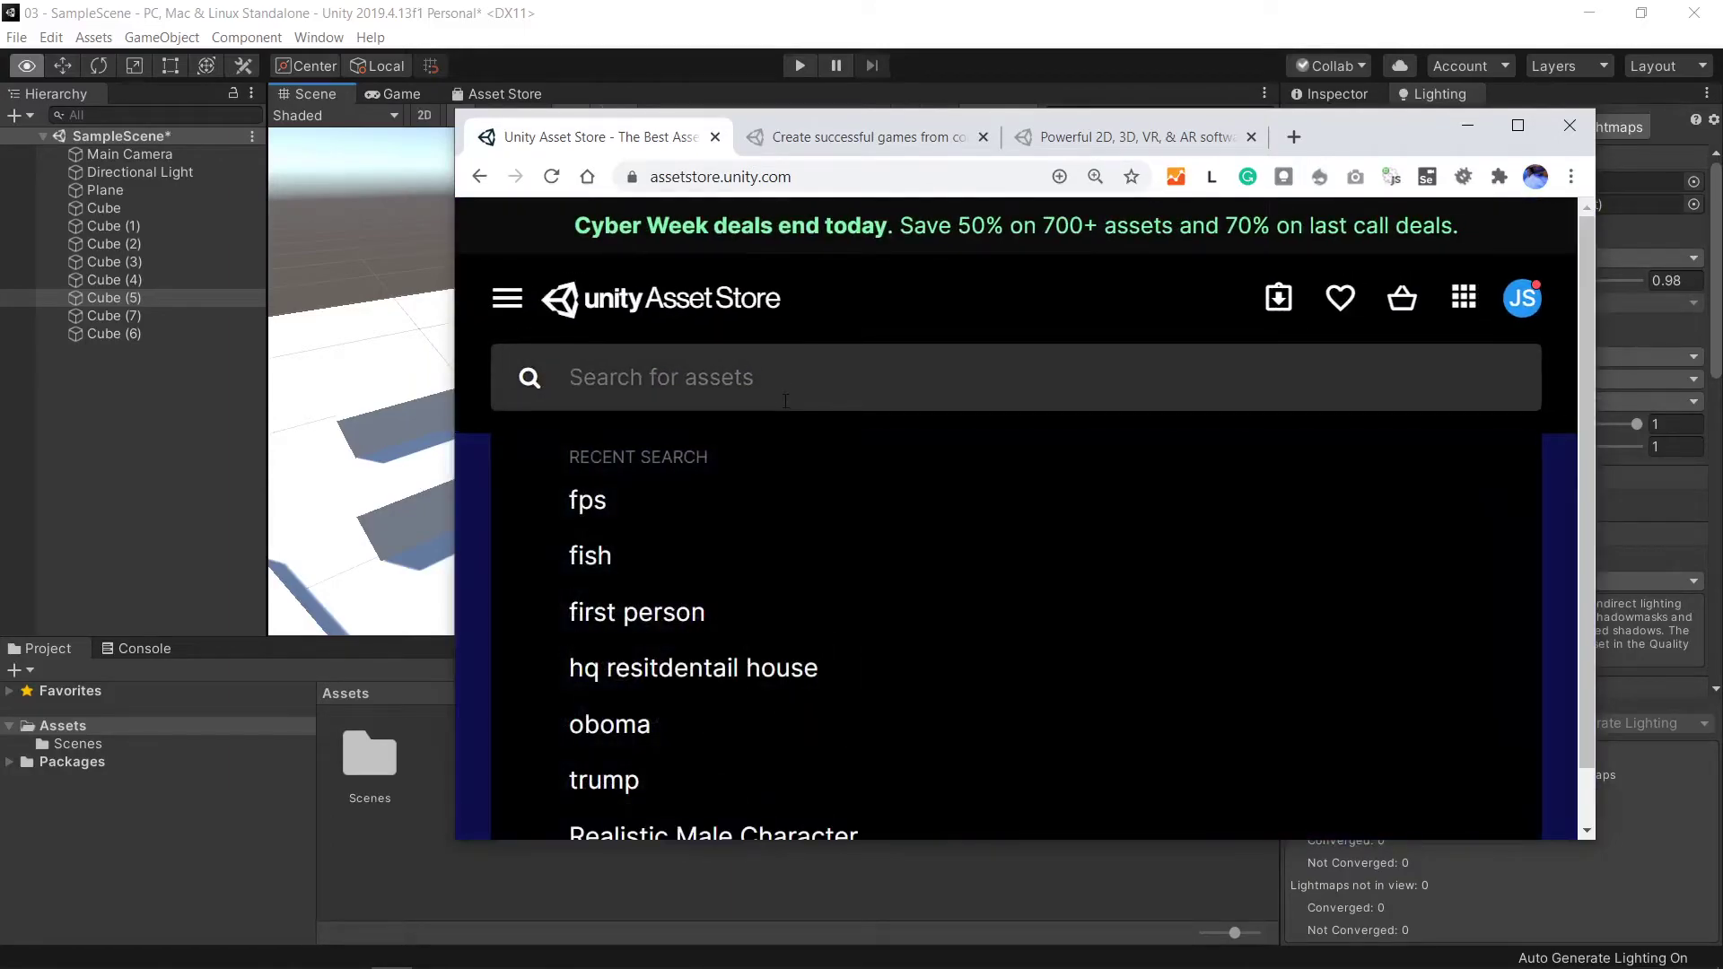
{"action": "type", "text": "fish"}
{"action": "key", "text": "Return"}
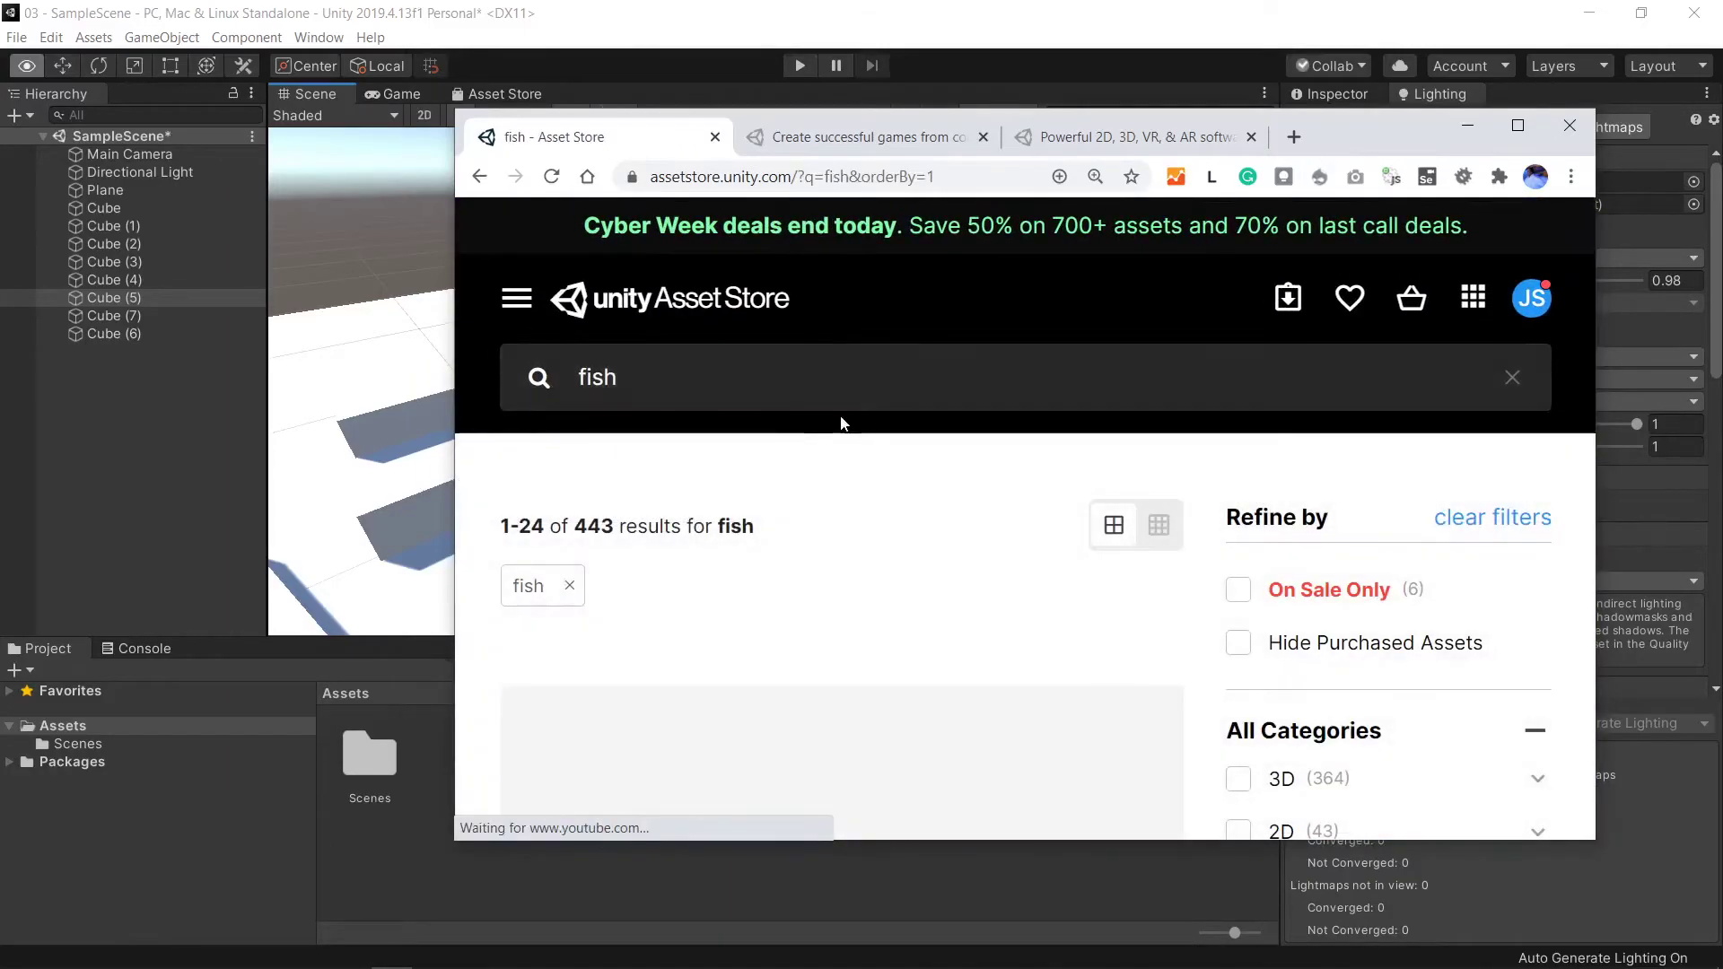
{"action": "scroll", "coordinate": [889, 583], "scroll_direction": "down", "scroll_amount": 10}
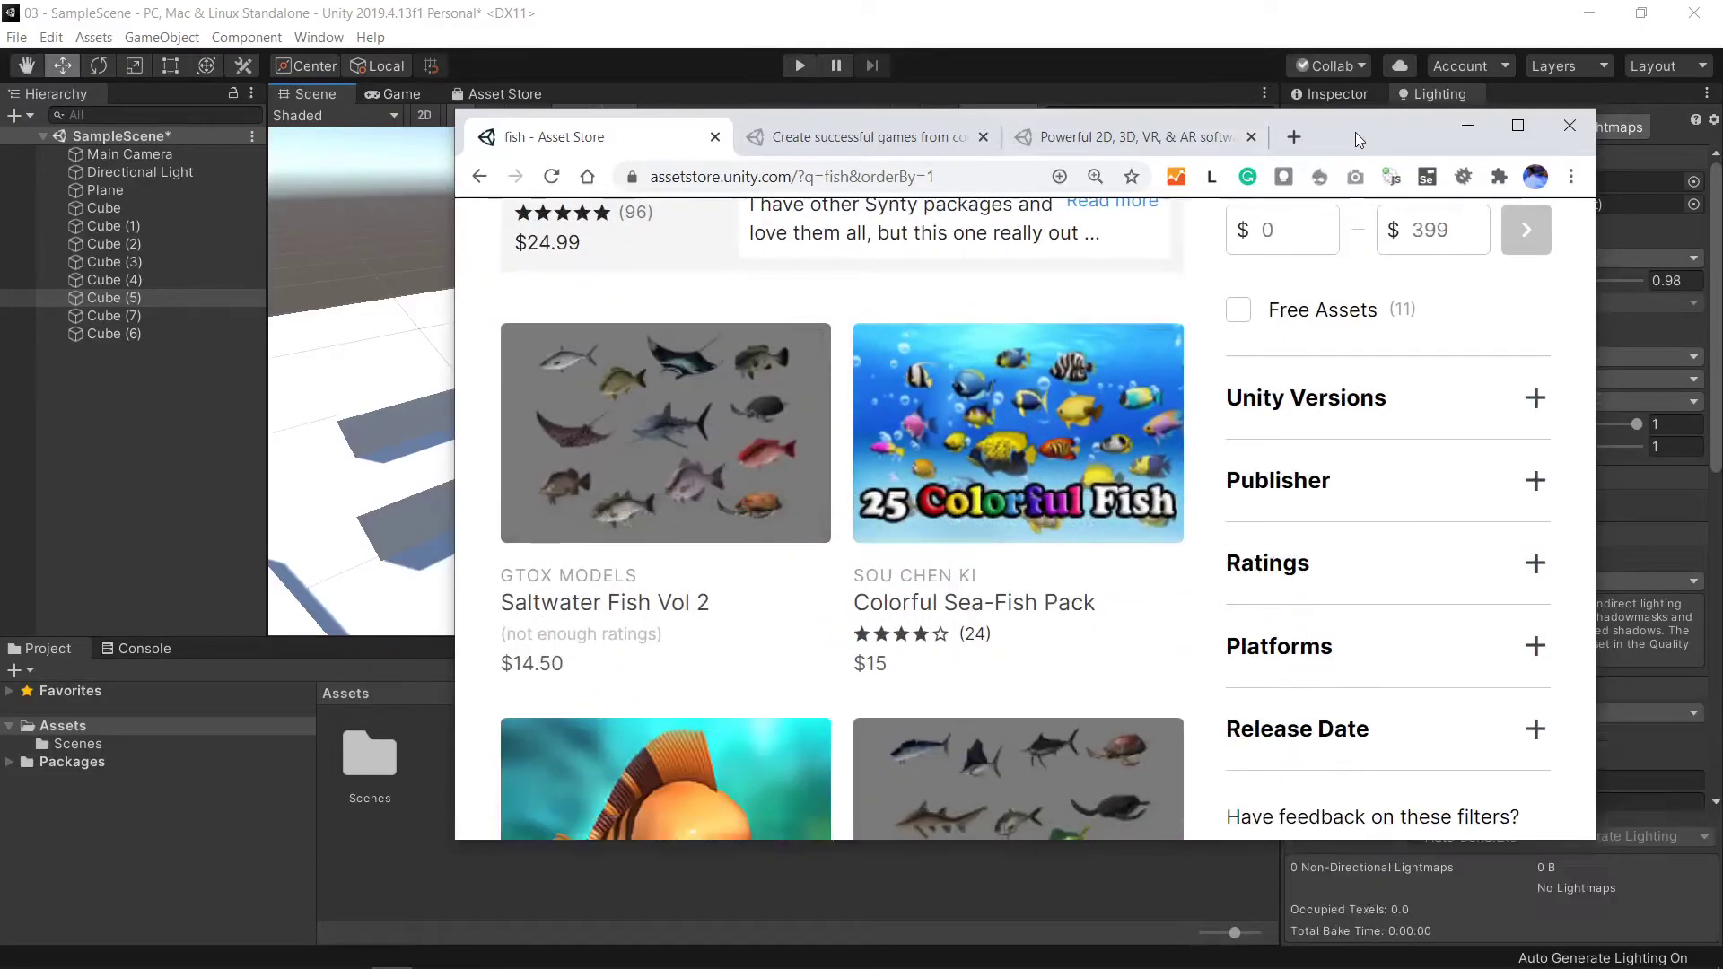
Filter the fish search results to free assets and look through them.
{"action": "left_click_drag", "start_coordinate": [1355, 132], "coordinate": [1209, 118]}
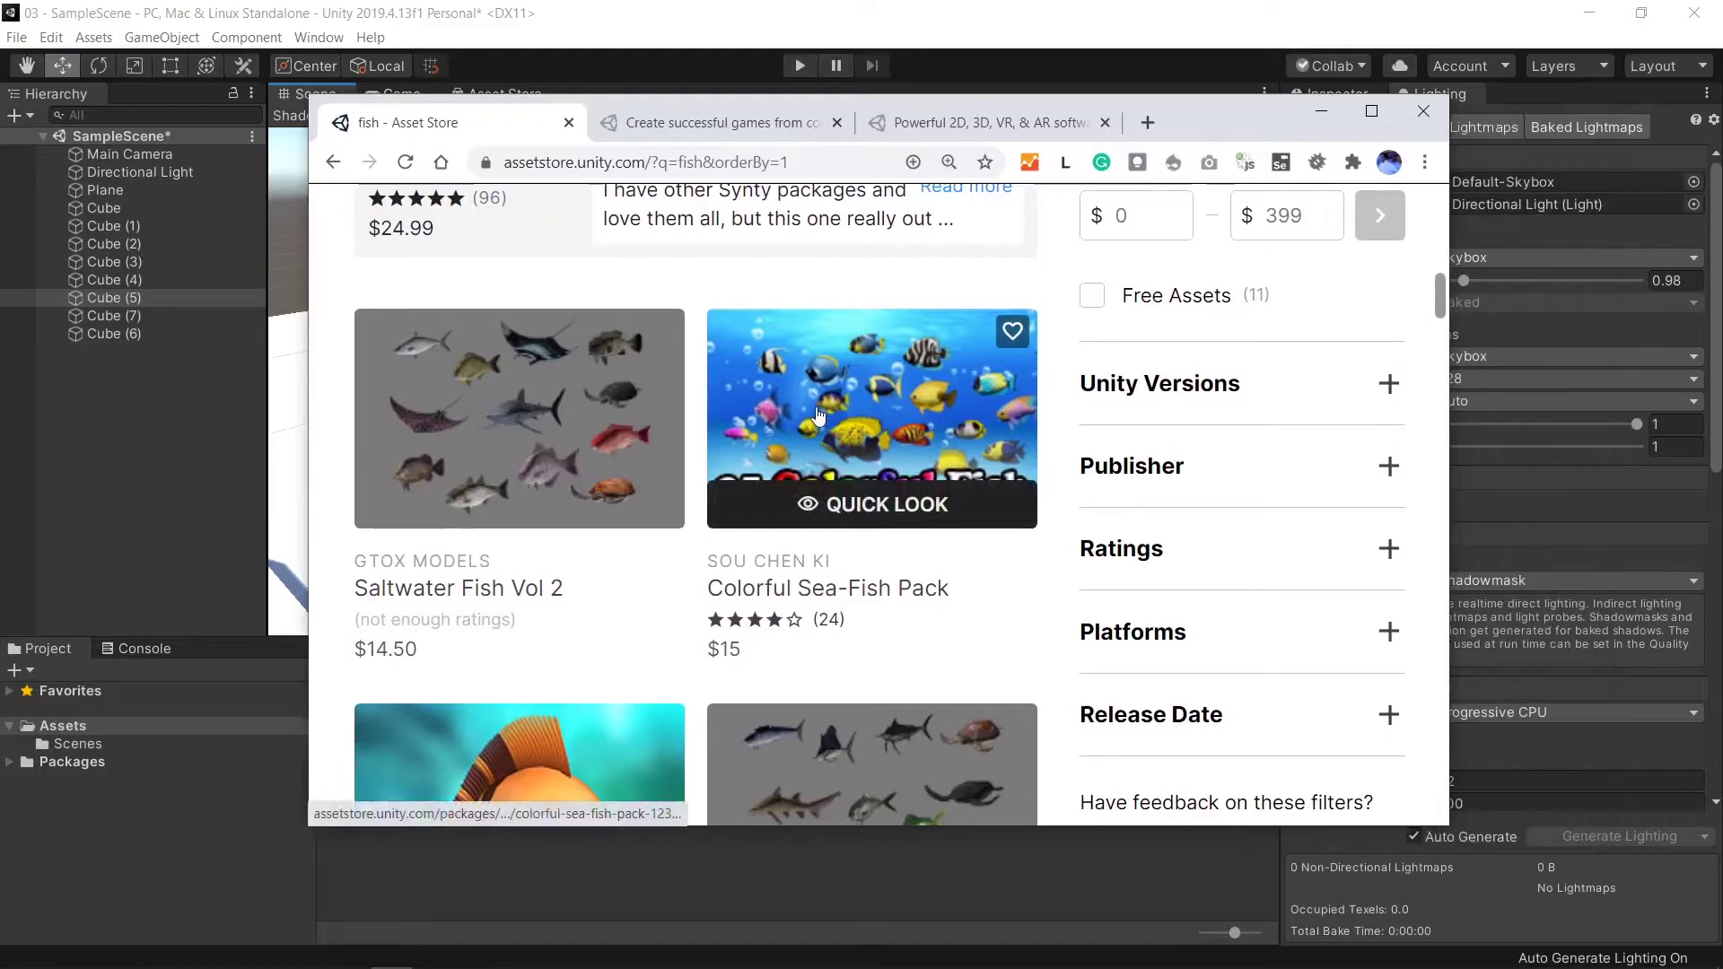
{"action": "left_click", "coordinate": [1092, 301]}
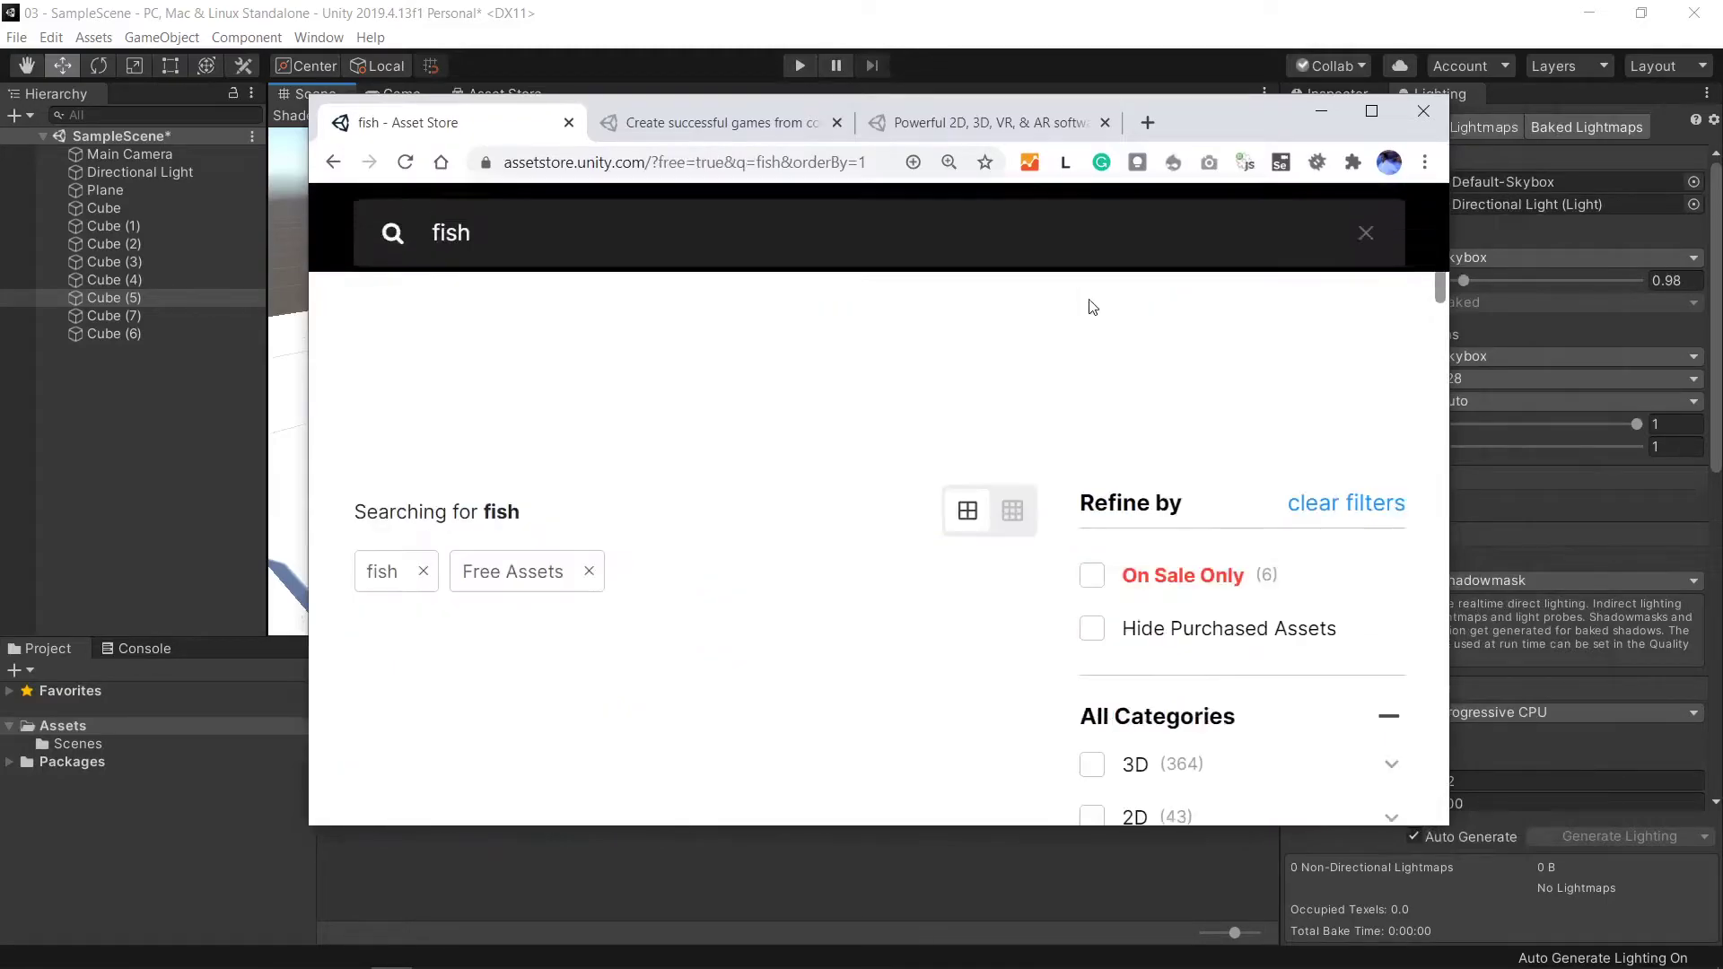
{"action": "scroll", "coordinate": [927, 547], "scroll_direction": "down", "scroll_amount": 7}
{"action": "scroll", "coordinate": [909, 534], "scroll_direction": "down", "scroll_amount": 10}
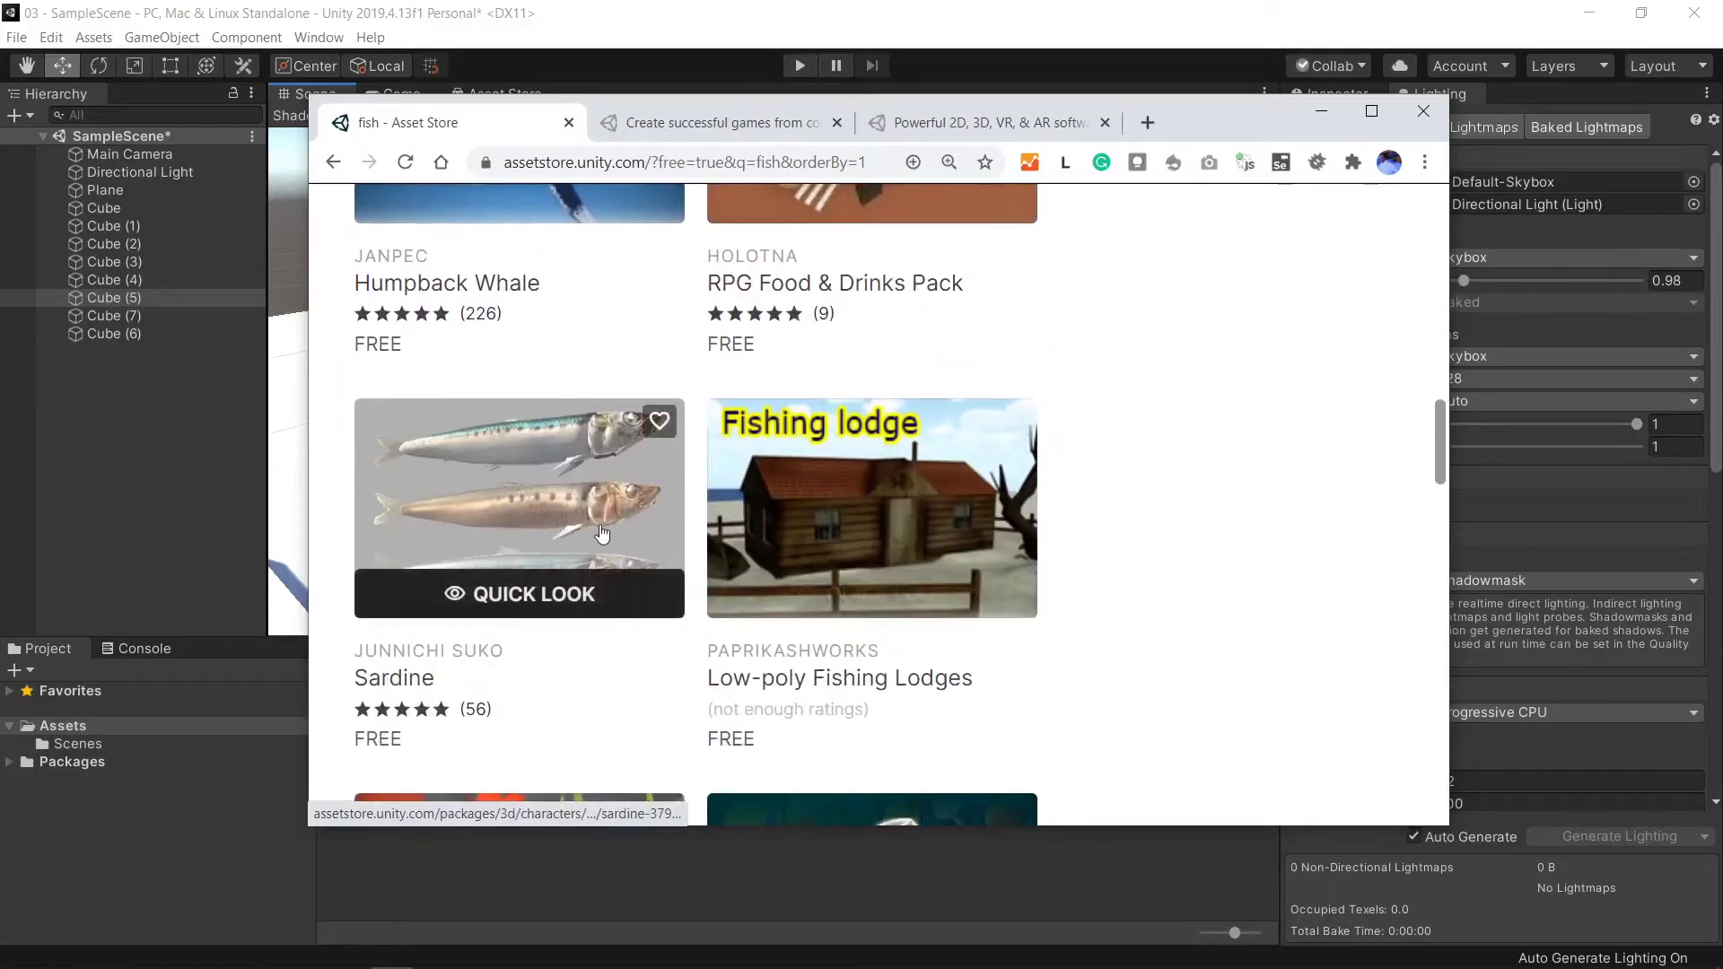
Open the free Sardine asset and add it to My Assets, staying on its store page.
{"action": "left_click", "coordinate": [564, 535]}
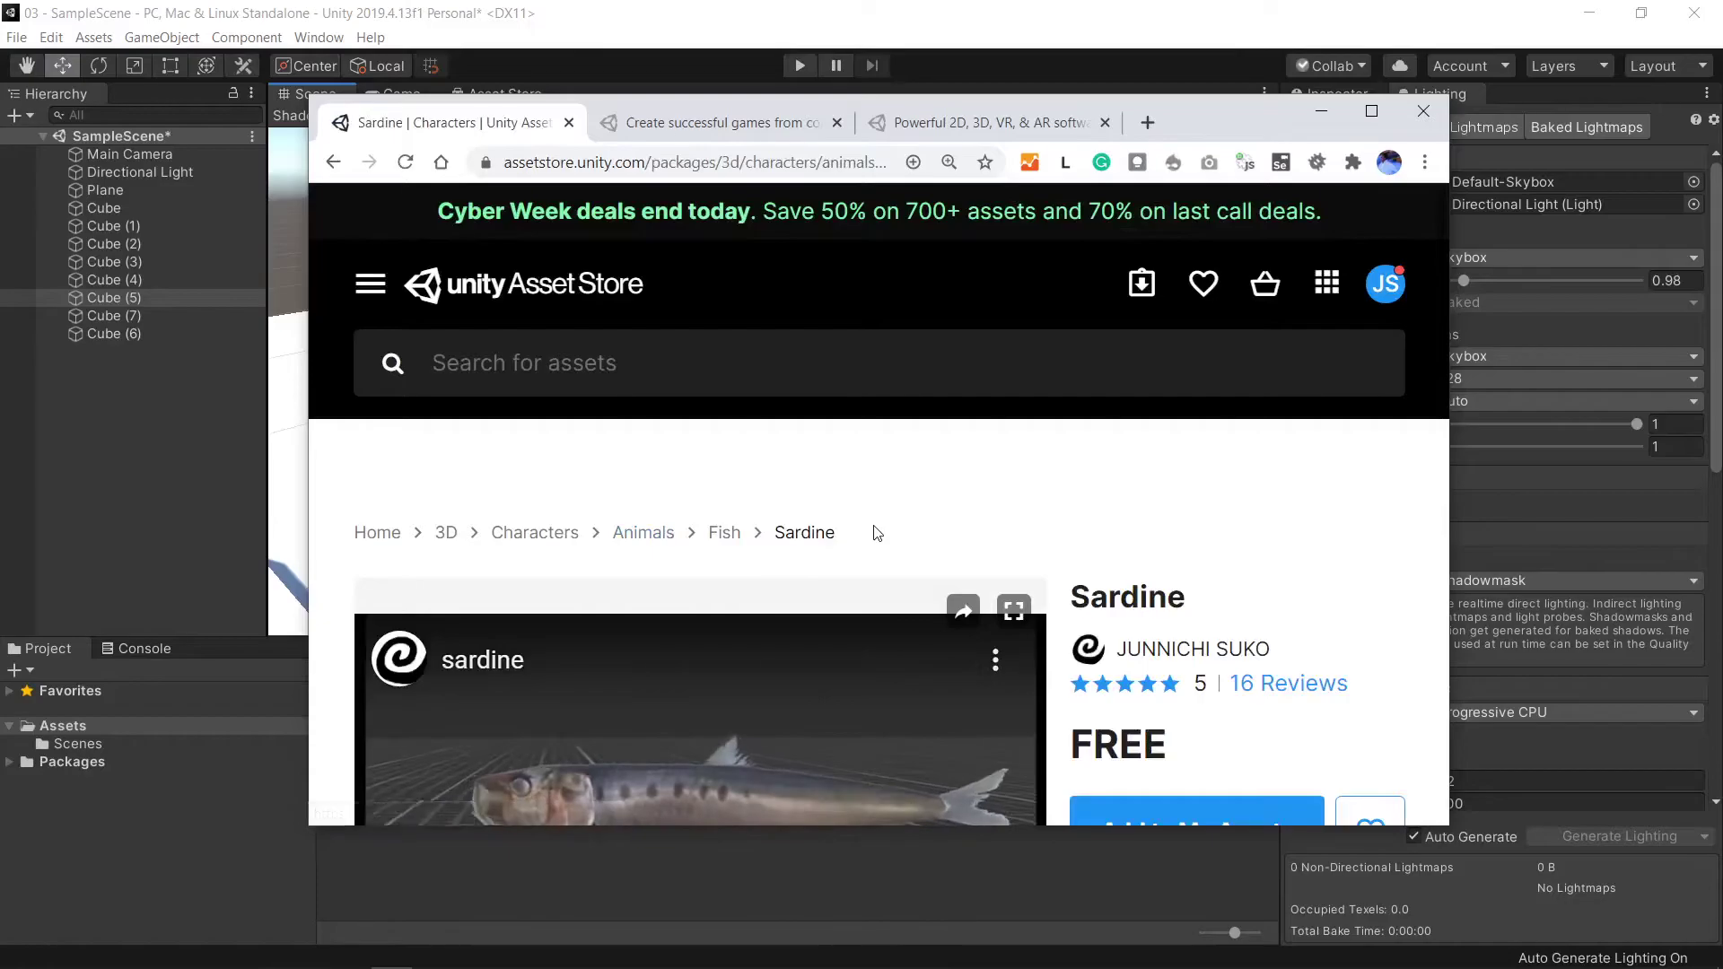
{"action": "scroll", "coordinate": [872, 515], "scroll_direction": "down", "scroll_amount": 3}
{"action": "left_click", "coordinate": [1205, 499]}
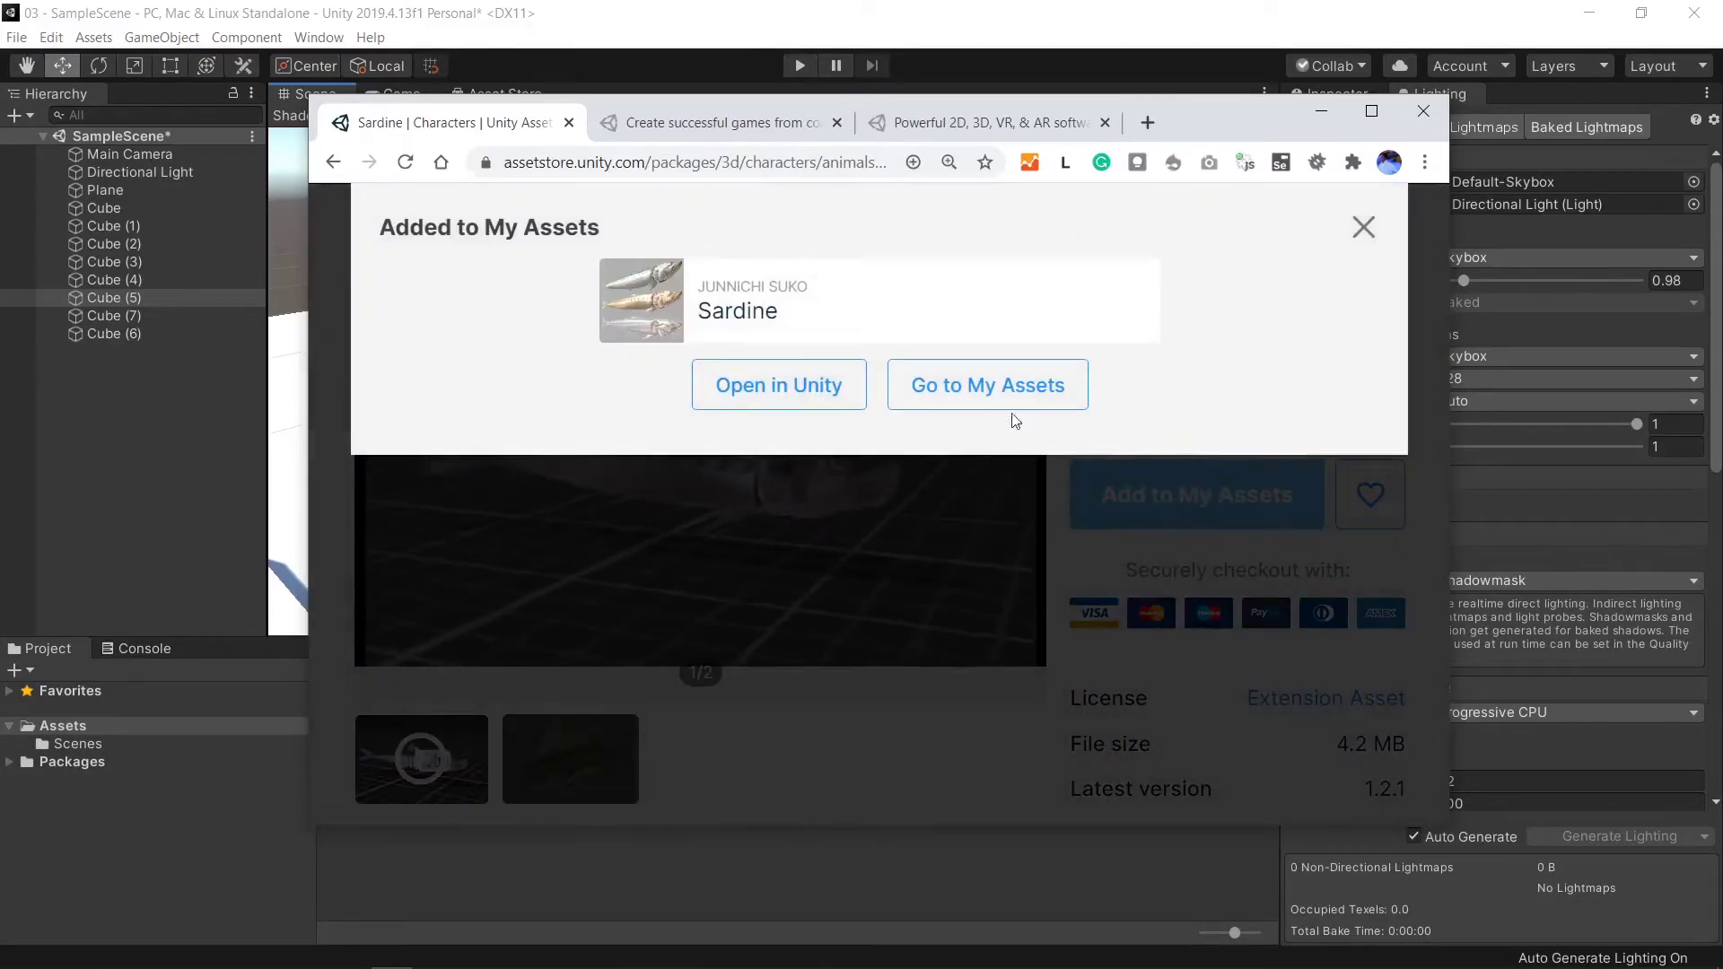
{"action": "left_click", "coordinate": [1365, 229]}
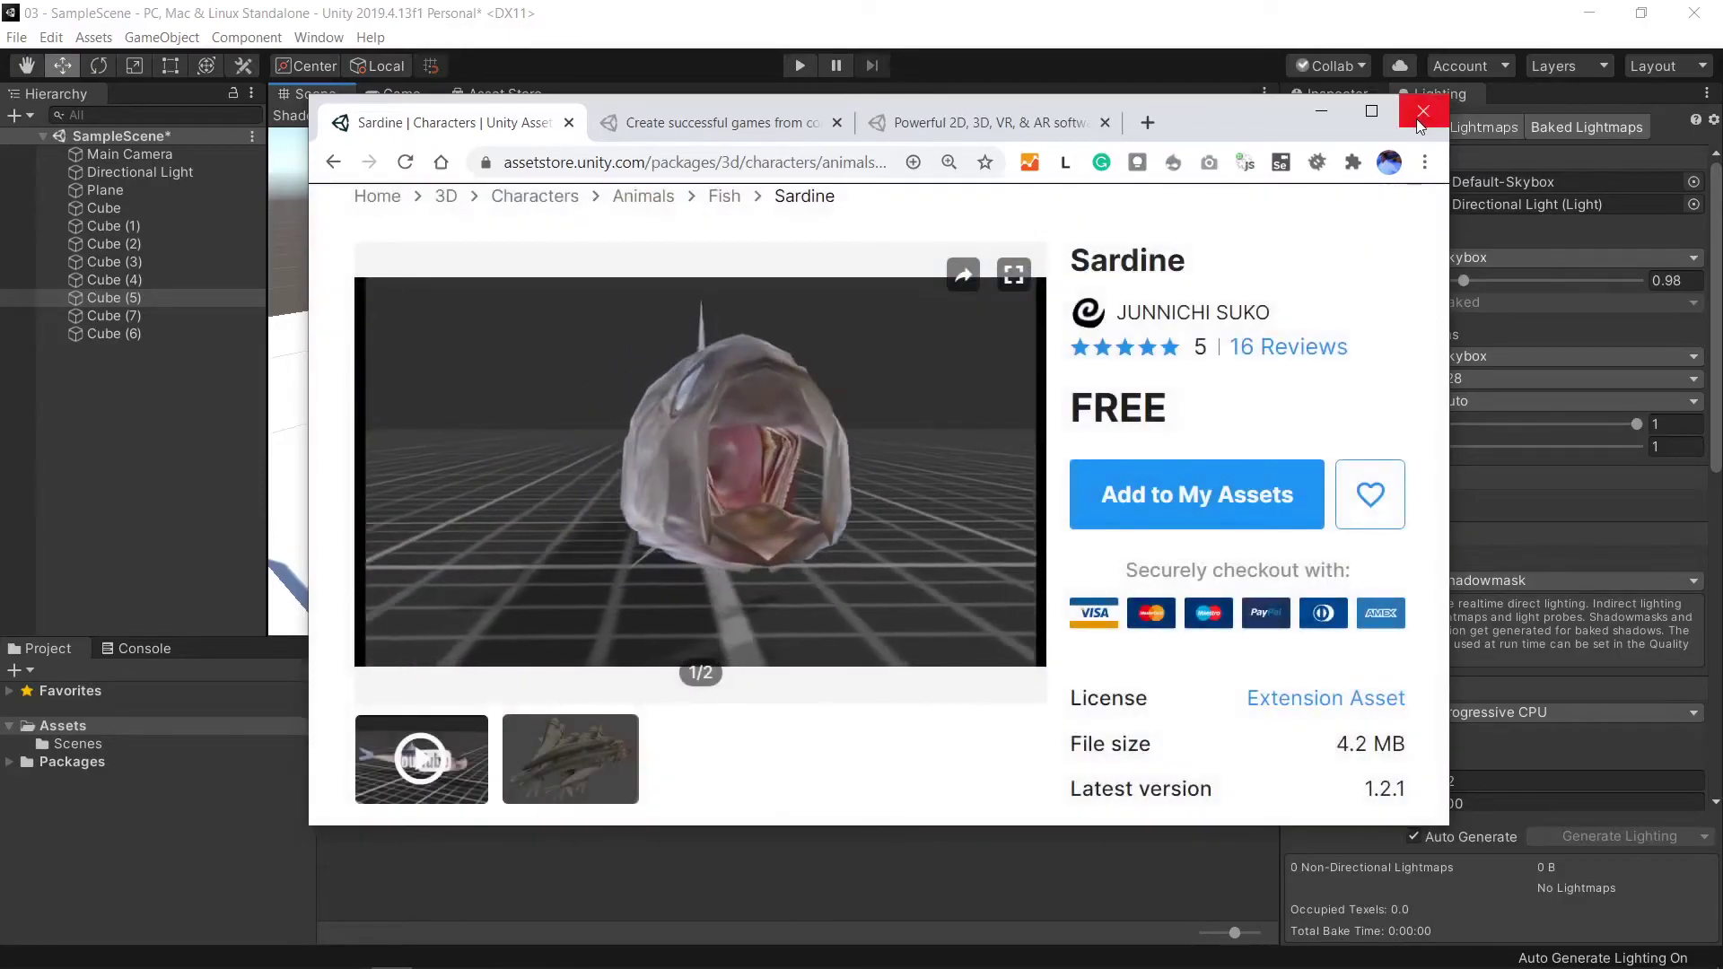
Return to the store results, search for "fps" among the free assets and browse the offered packages.
{"action": "left_click", "coordinate": [333, 162]}
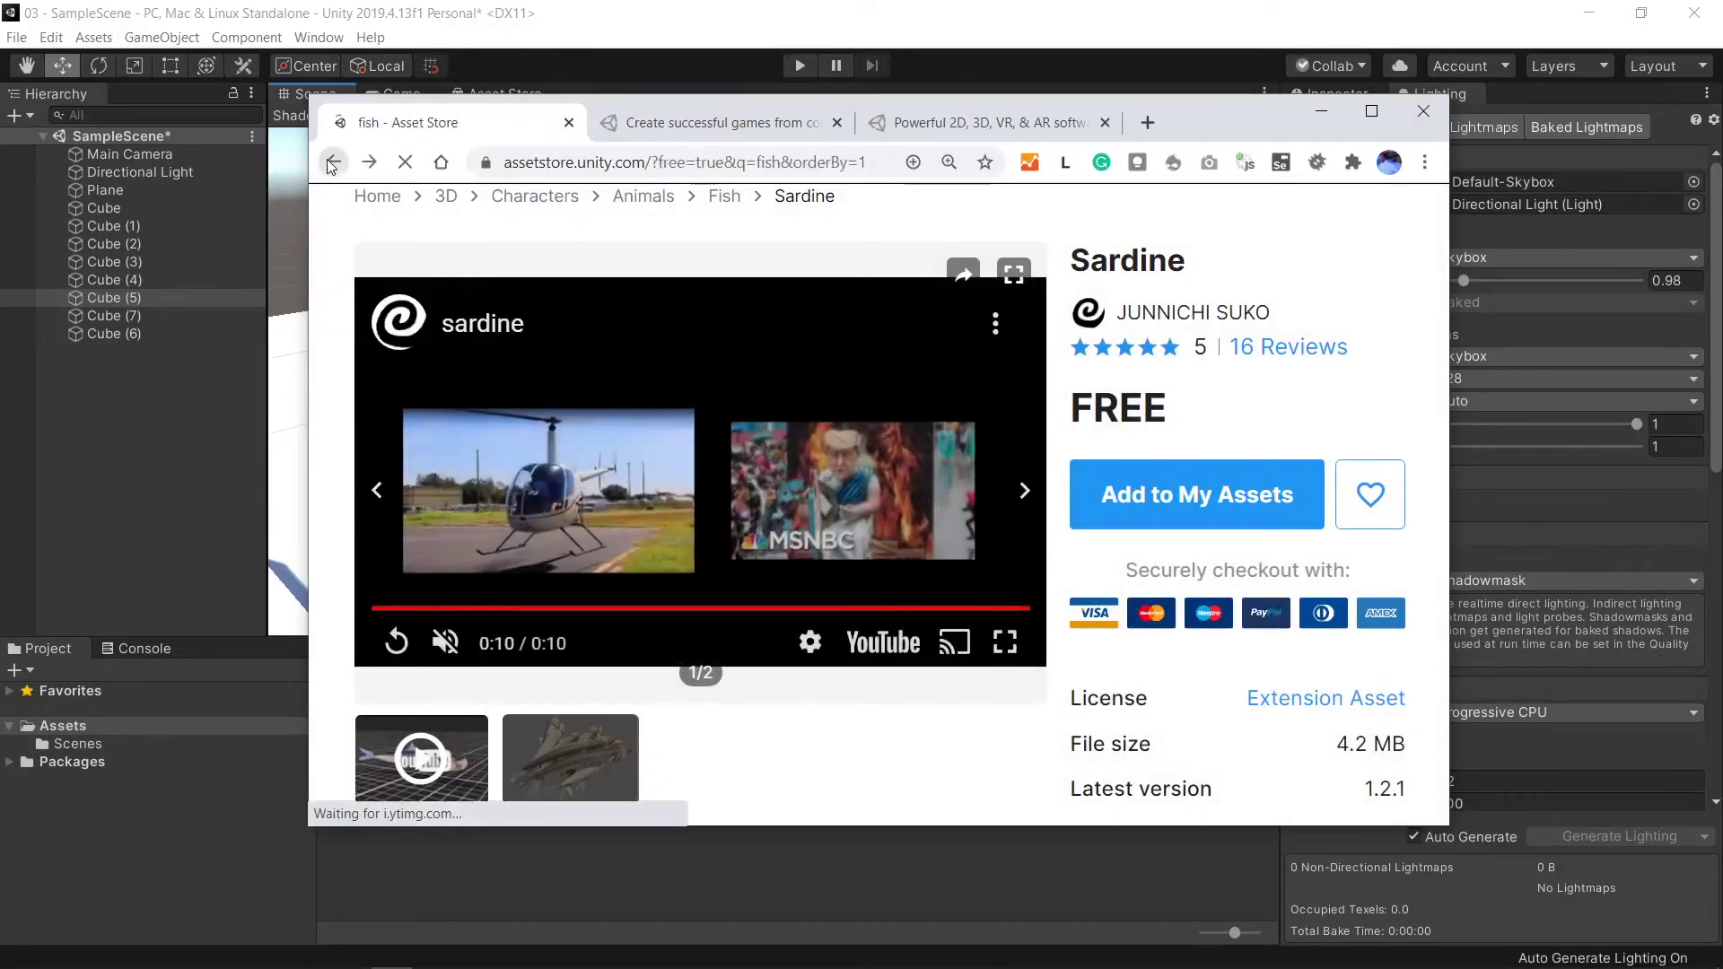
{"action": "left_click_drag", "start_coordinate": [519, 363], "coordinate": [373, 363]}
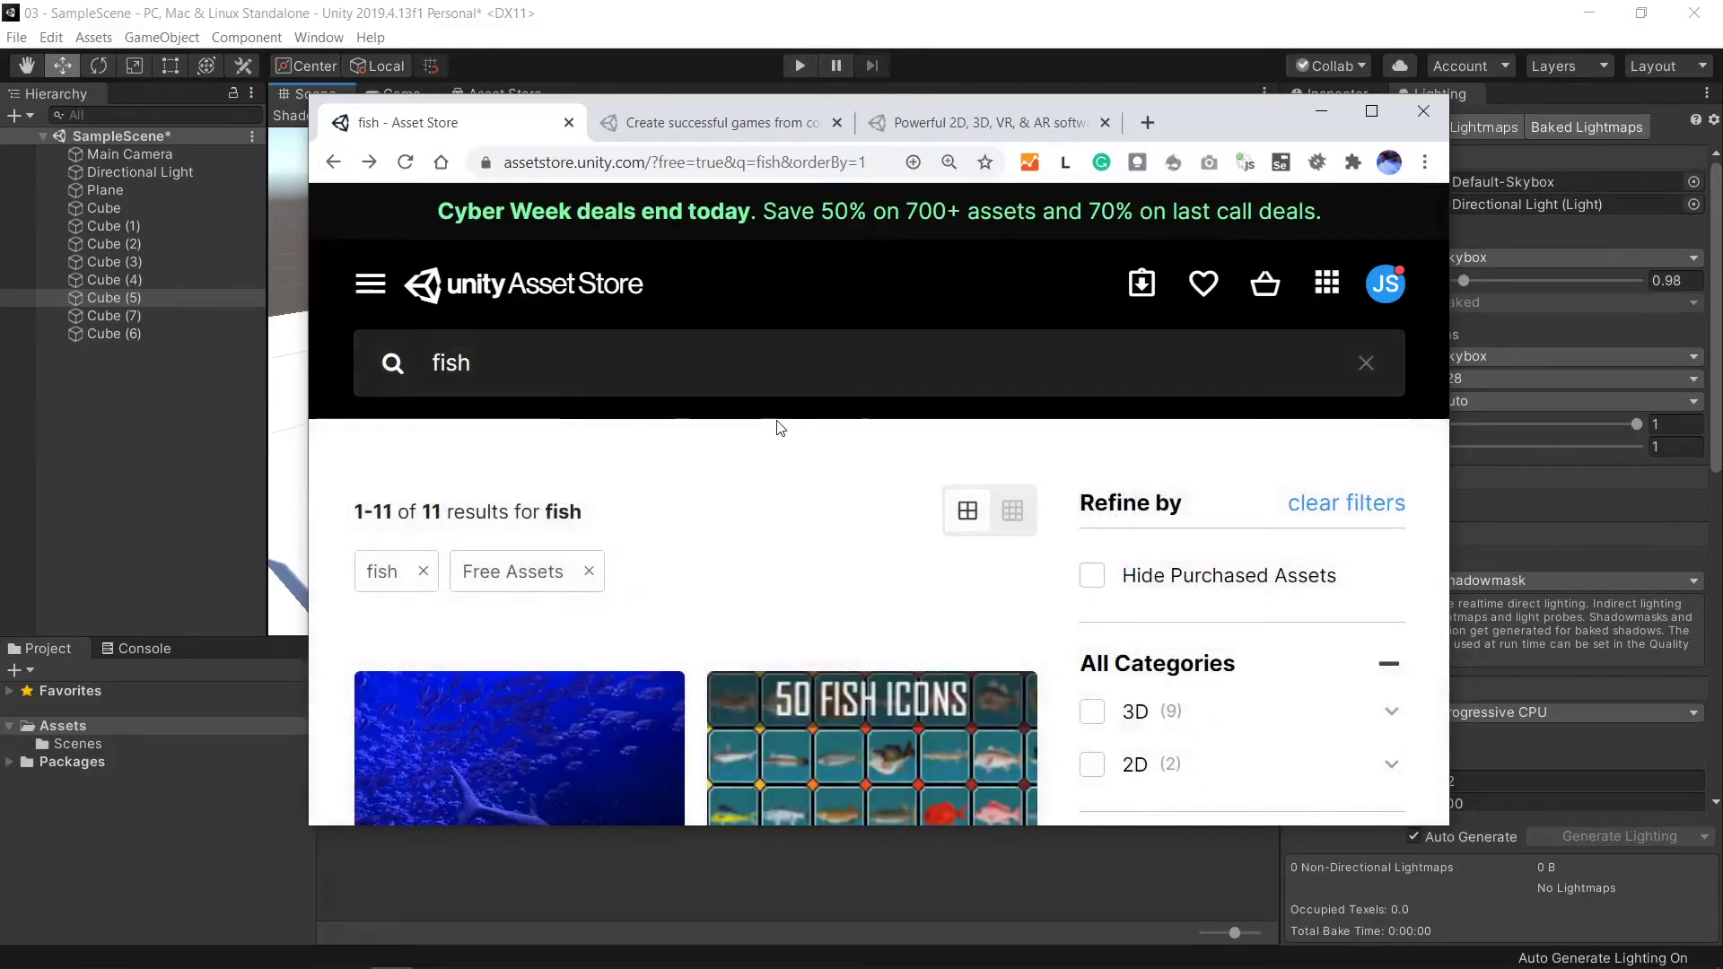
{"action": "left_click_drag", "start_coordinate": [503, 363], "coordinate": [385, 365]}
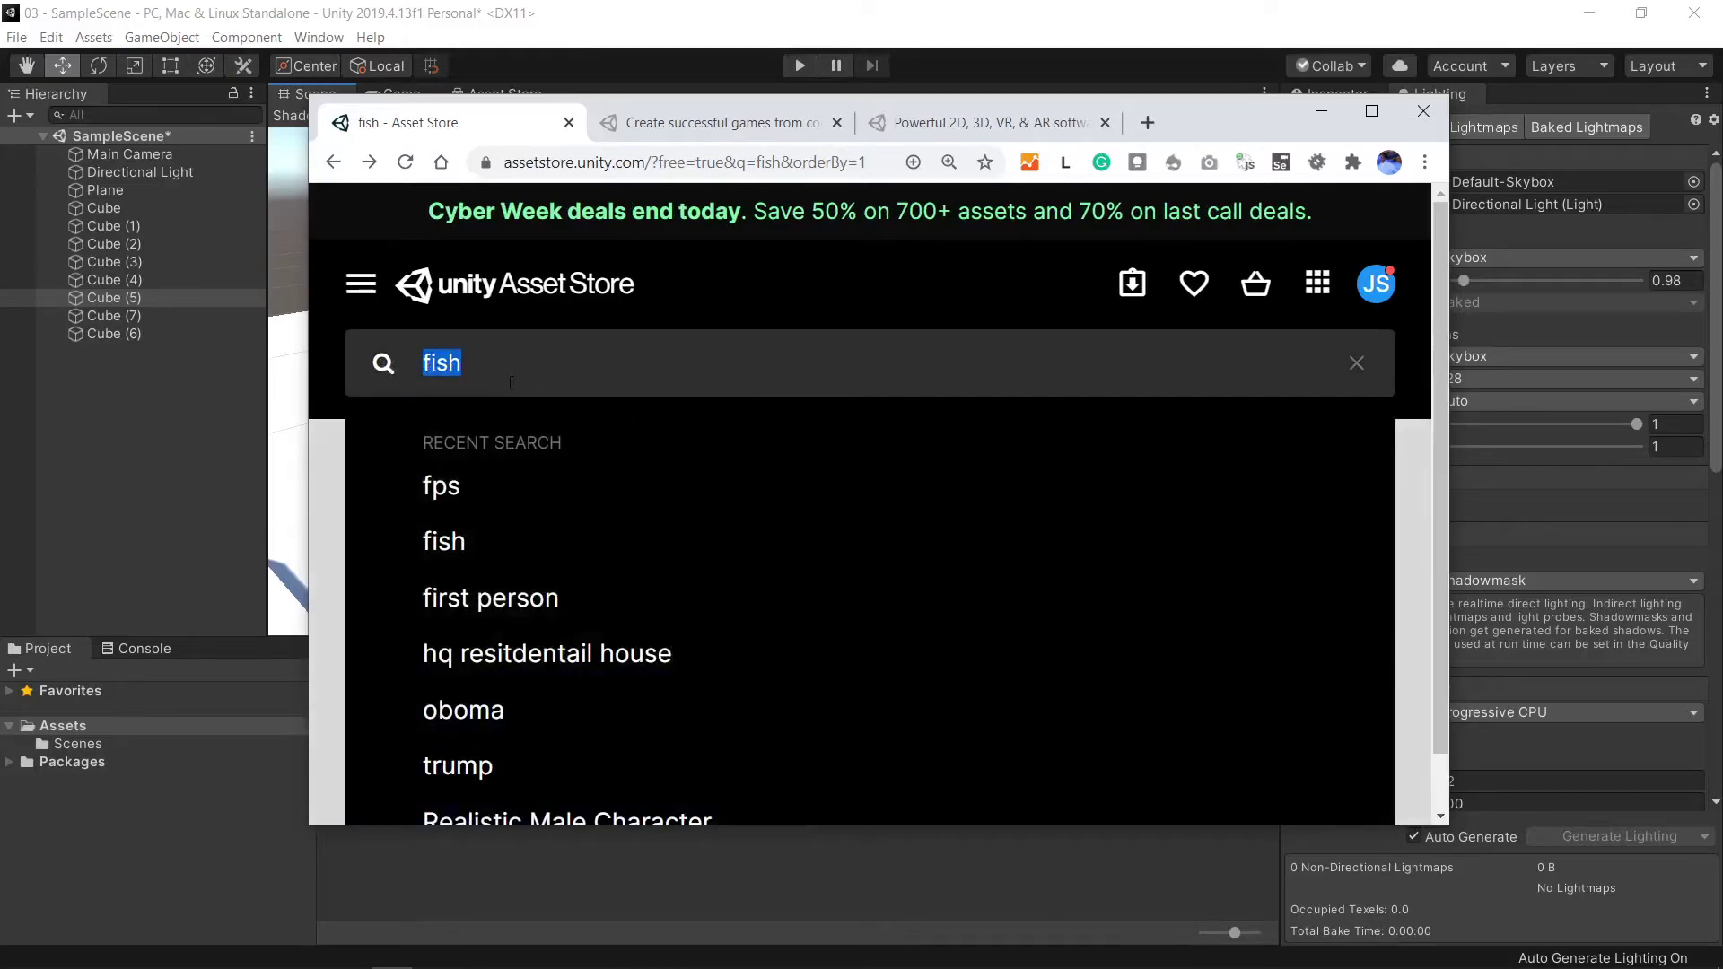
{"action": "type", "text": "fps"}
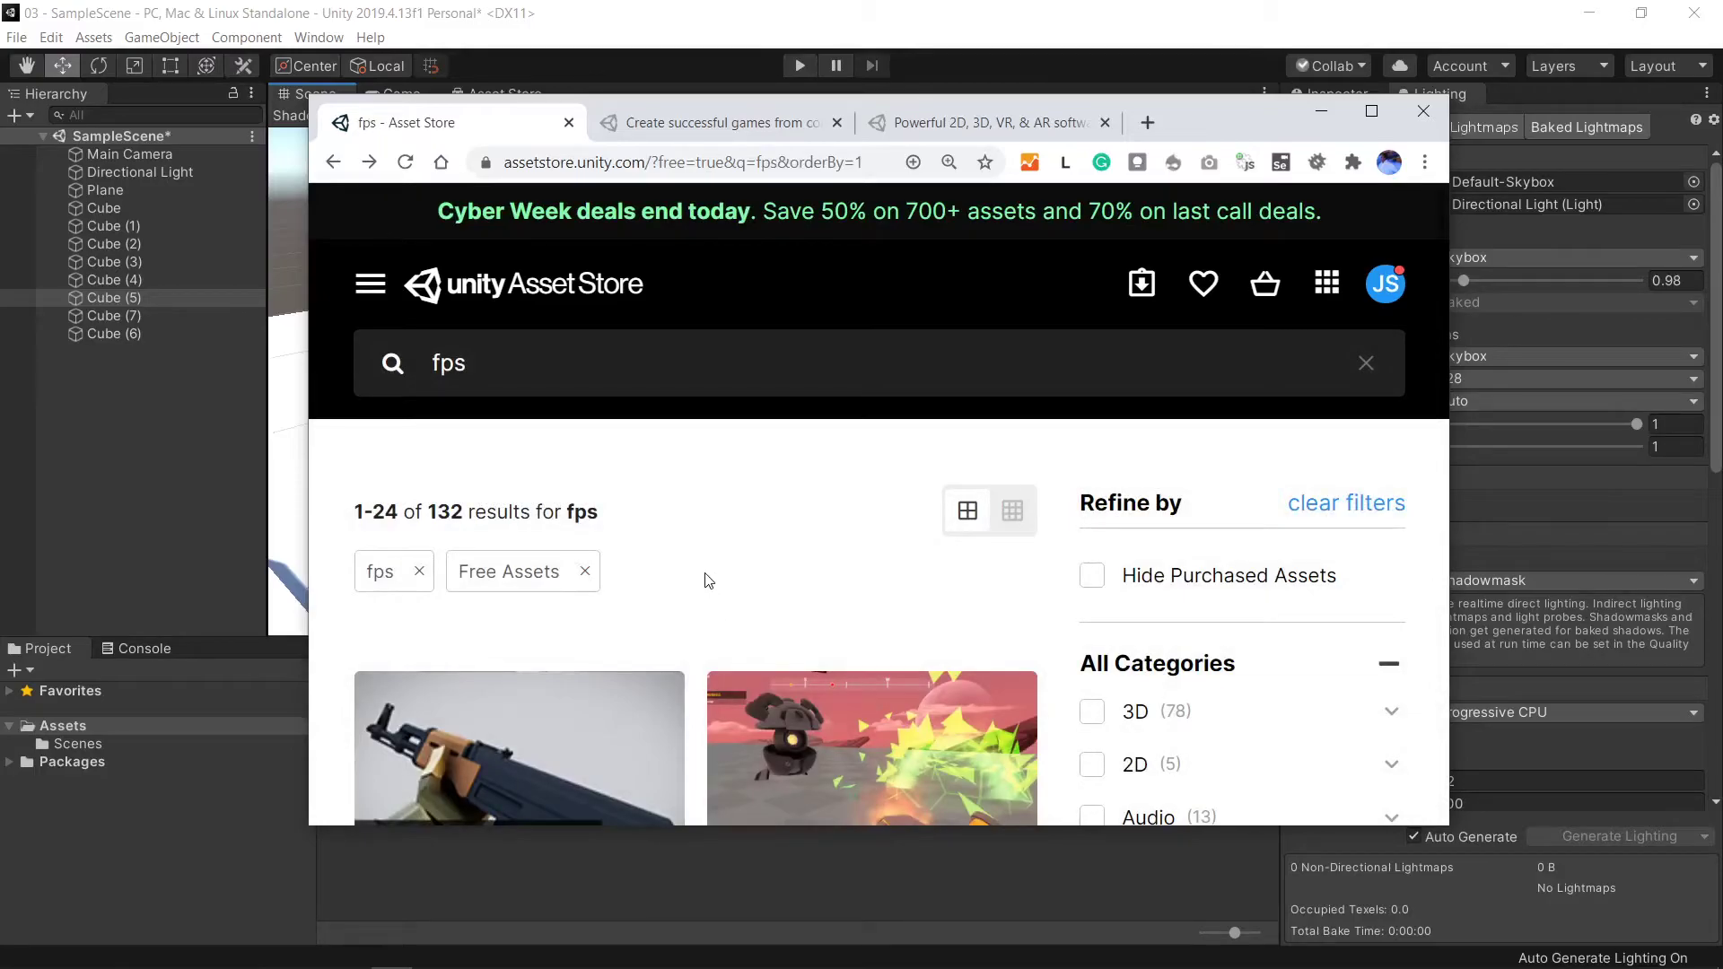
{"action": "scroll", "coordinate": [708, 580], "scroll_direction": "down", "scroll_amount": 15}
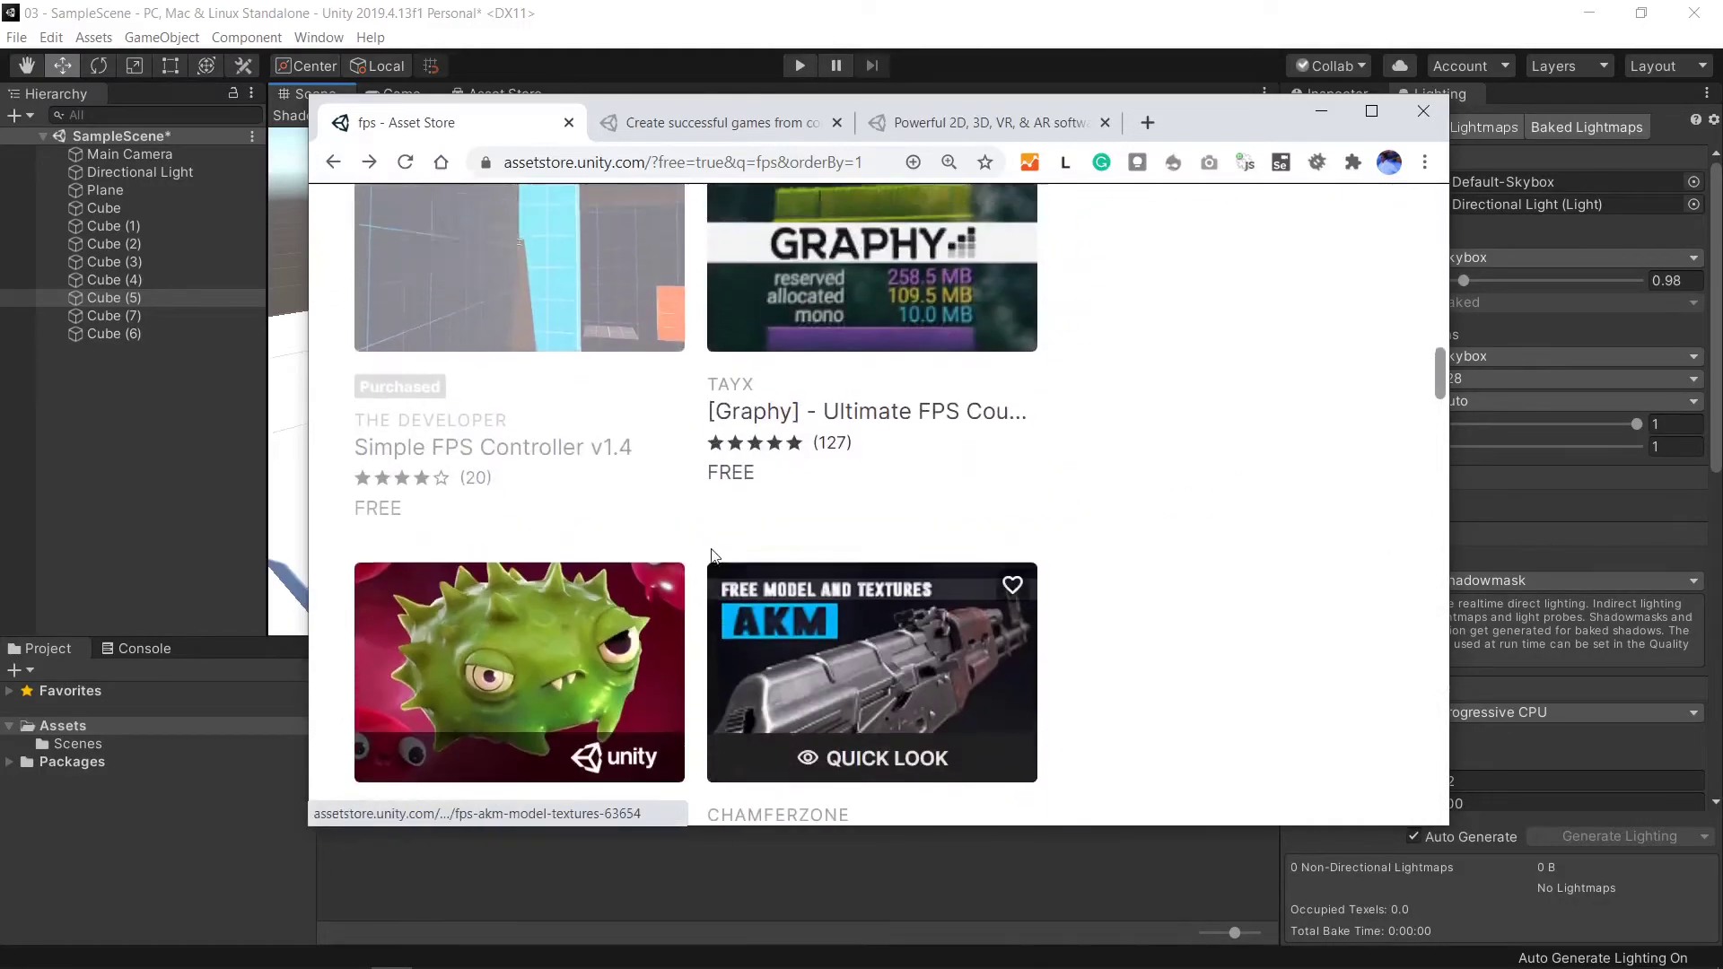
{"action": "scroll", "coordinate": [713, 558], "scroll_direction": "up", "scroll_amount": 2}
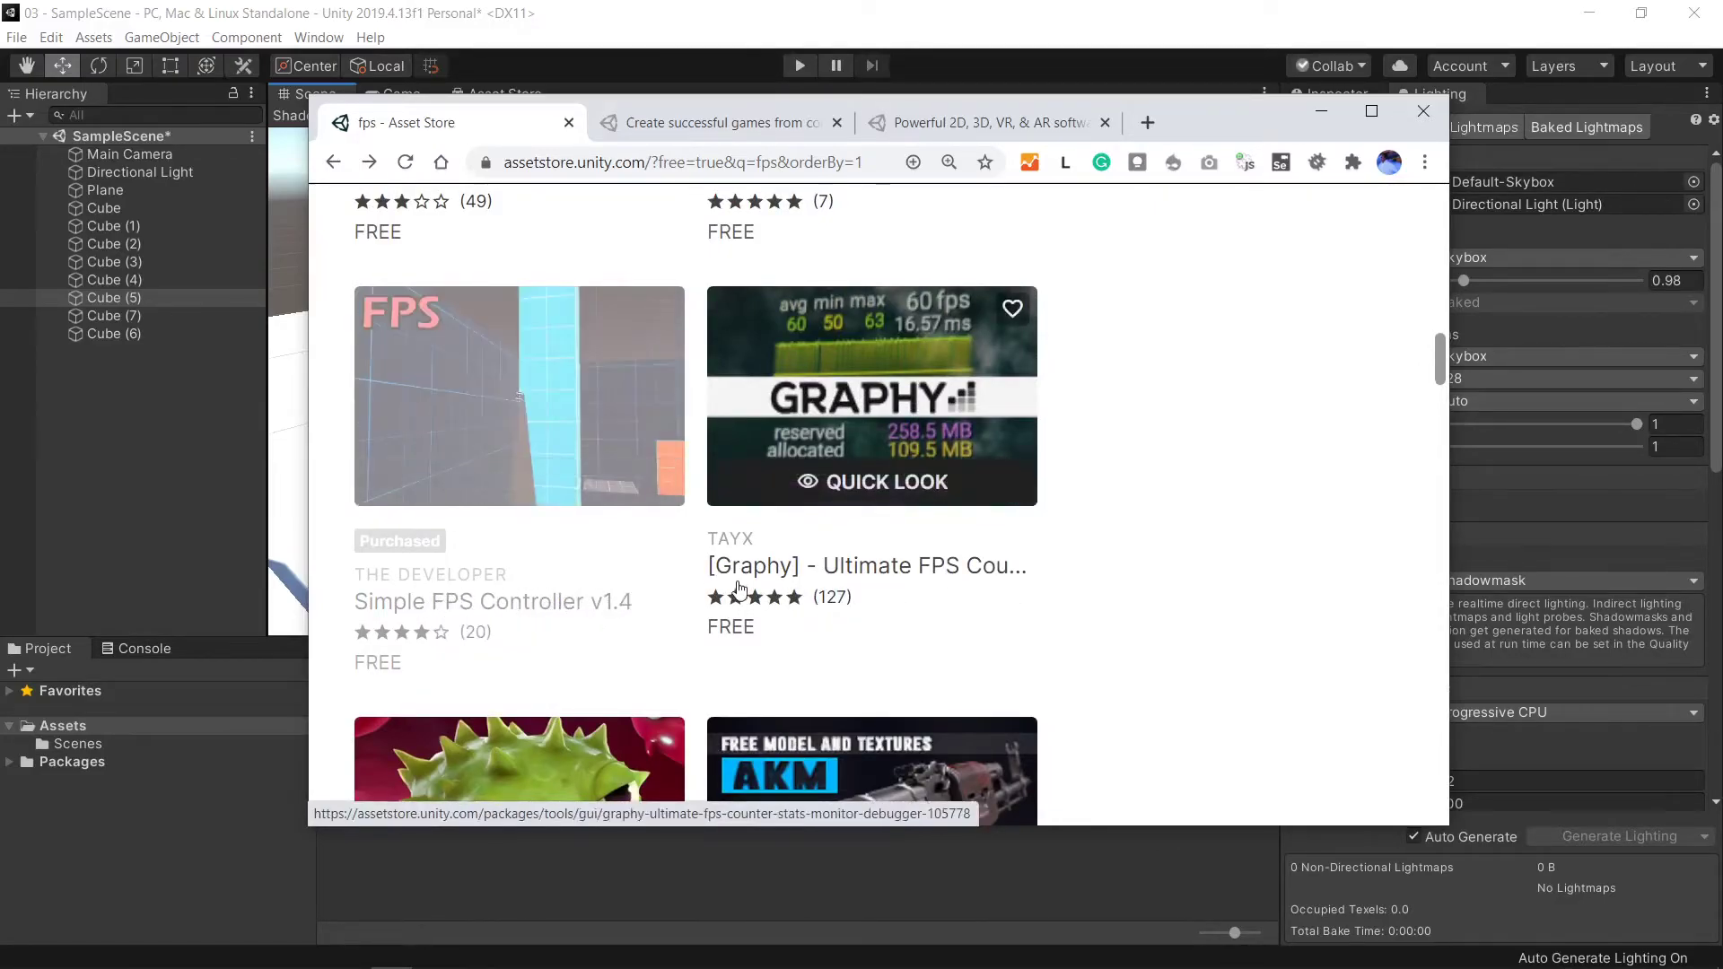
{"action": "scroll", "coordinate": [738, 588], "scroll_direction": "up", "scroll_amount": 5}
{"action": "scroll", "coordinate": [734, 576], "scroll_direction": "up", "scroll_amount": 4}
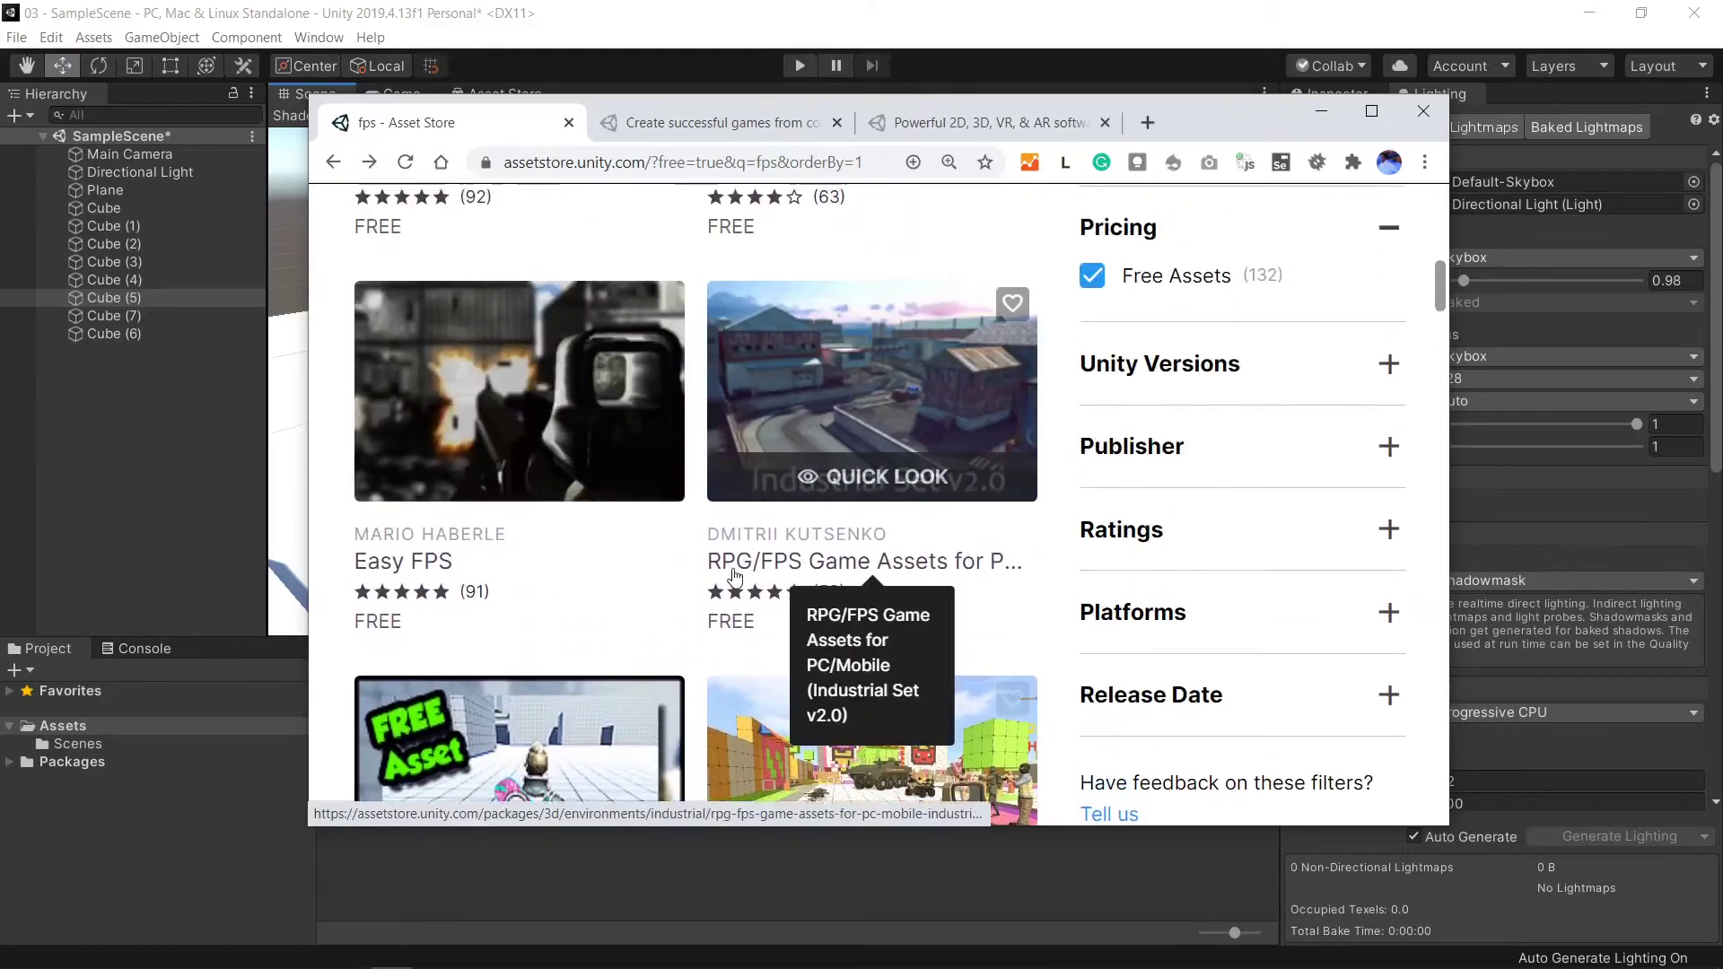
{"action": "scroll", "coordinate": [844, 584], "scroll_direction": "up", "scroll_amount": 6}
{"action": "scroll", "coordinate": [844, 583], "scroll_direction": "up", "scroll_amount": 3}
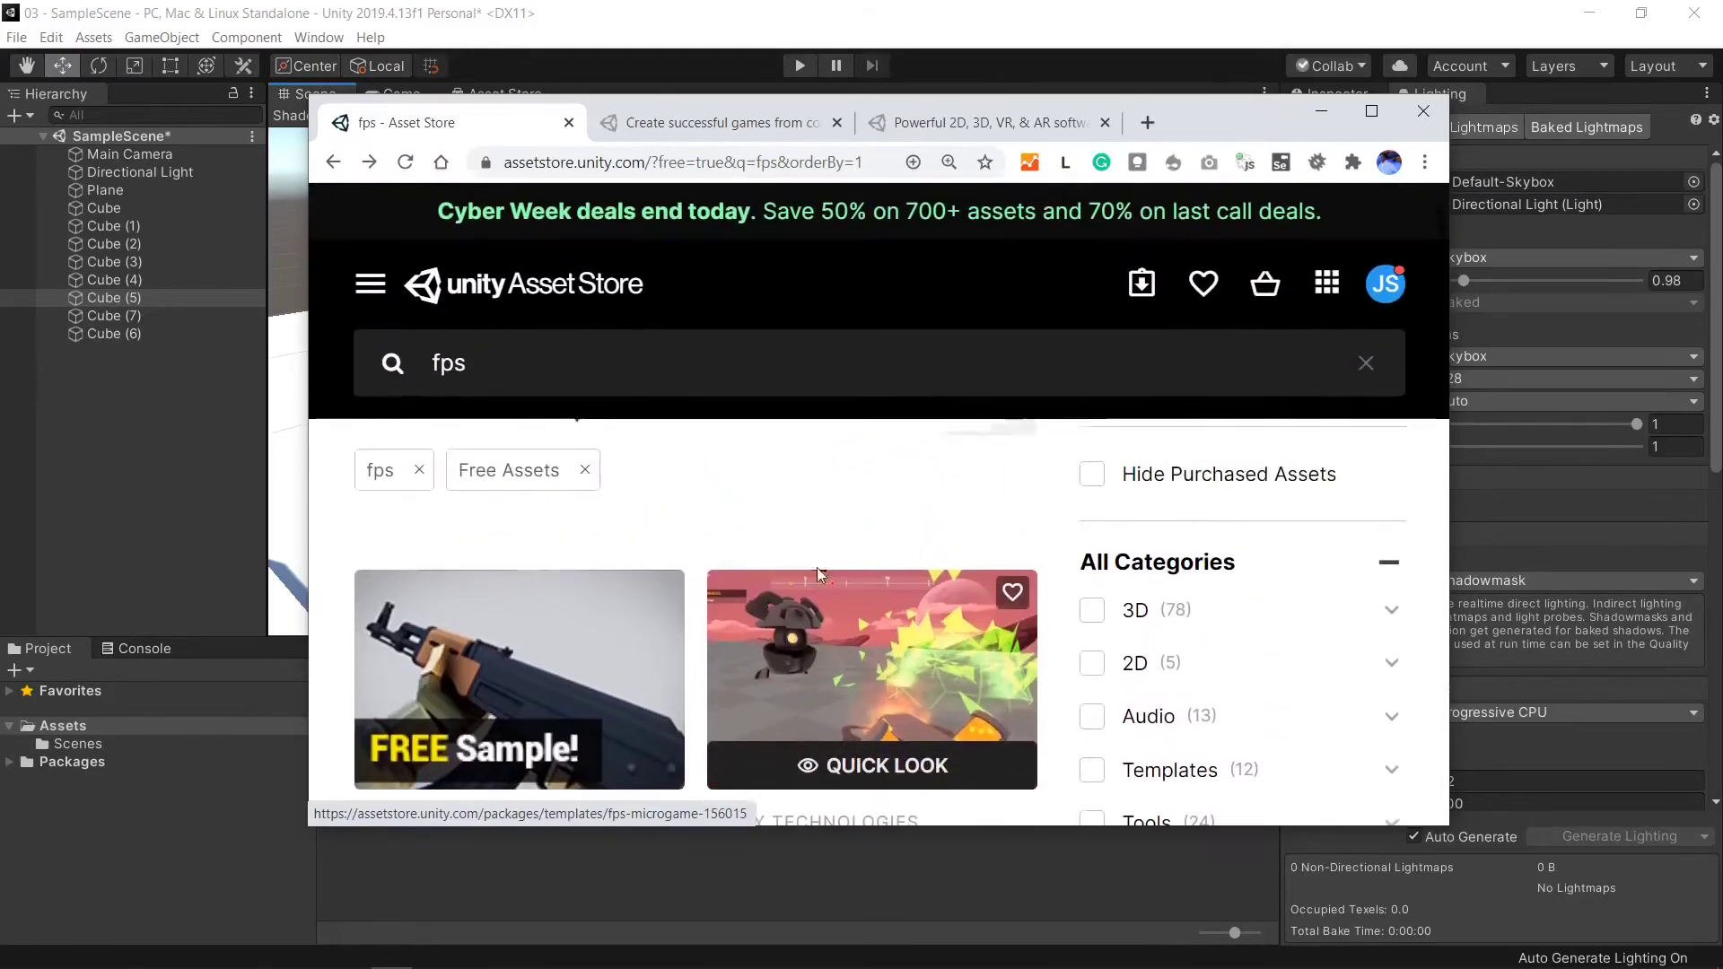
Extend the asset search to "fps all in one" and view the First Person All-in-One entry.
{"action": "left_click", "coordinate": [497, 371]}
{"action": "type", "text": "all in one"}
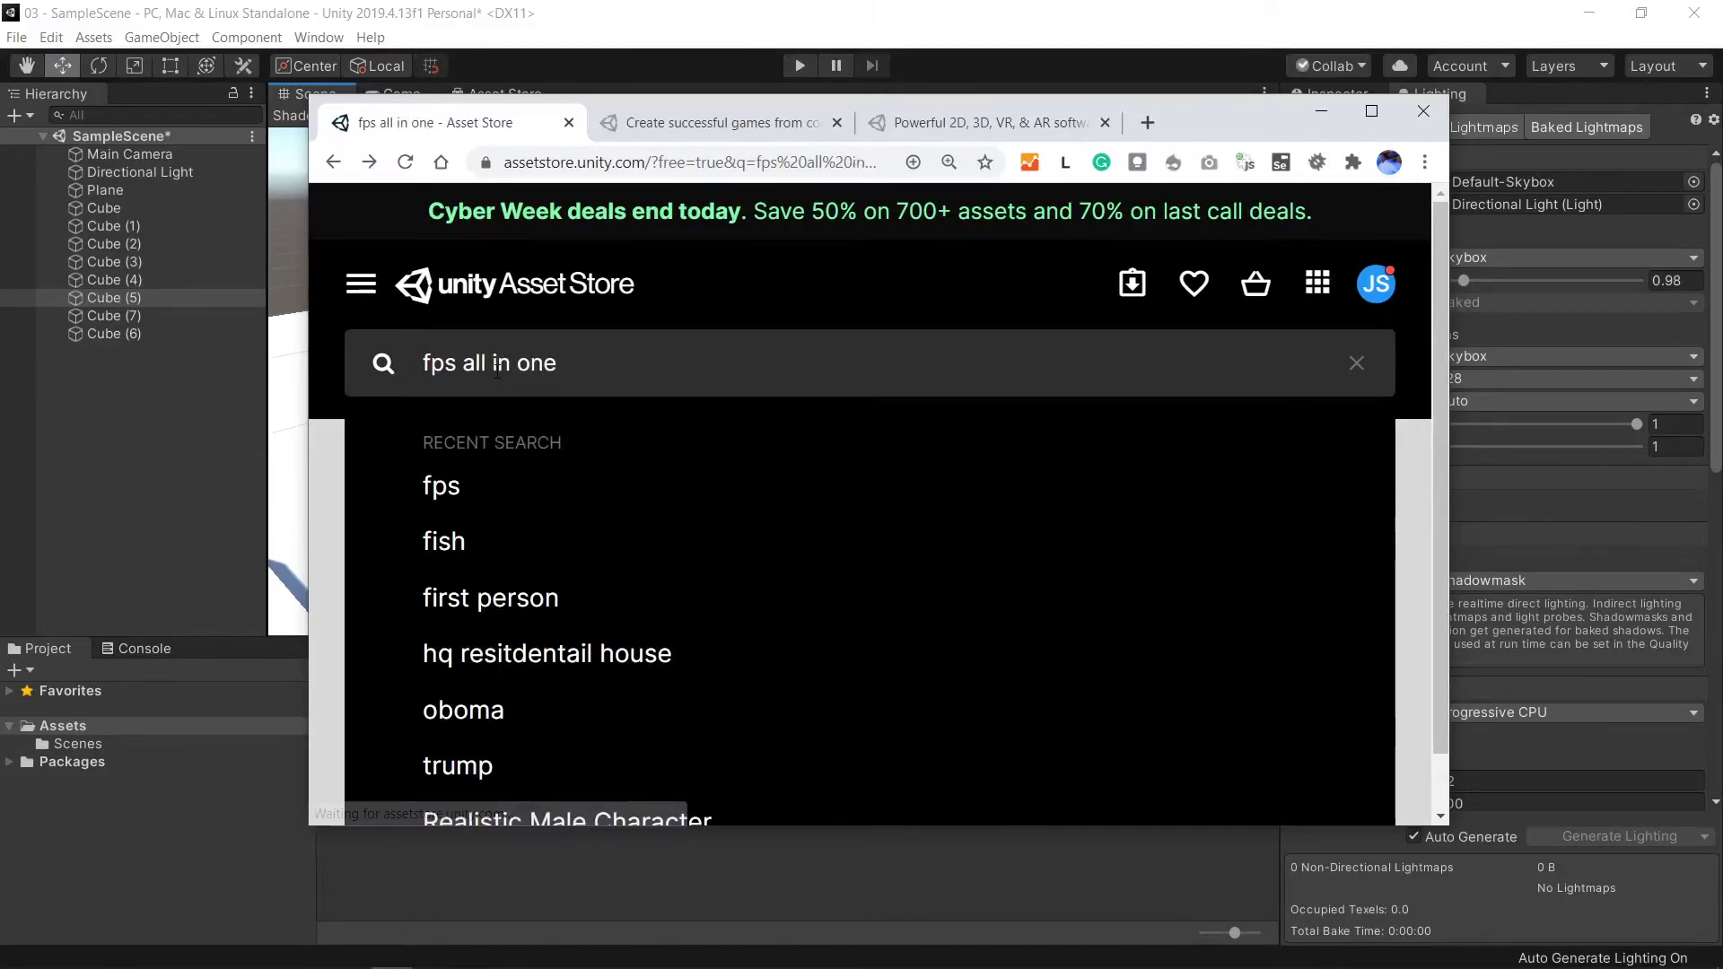
{"action": "key", "text": "Return"}
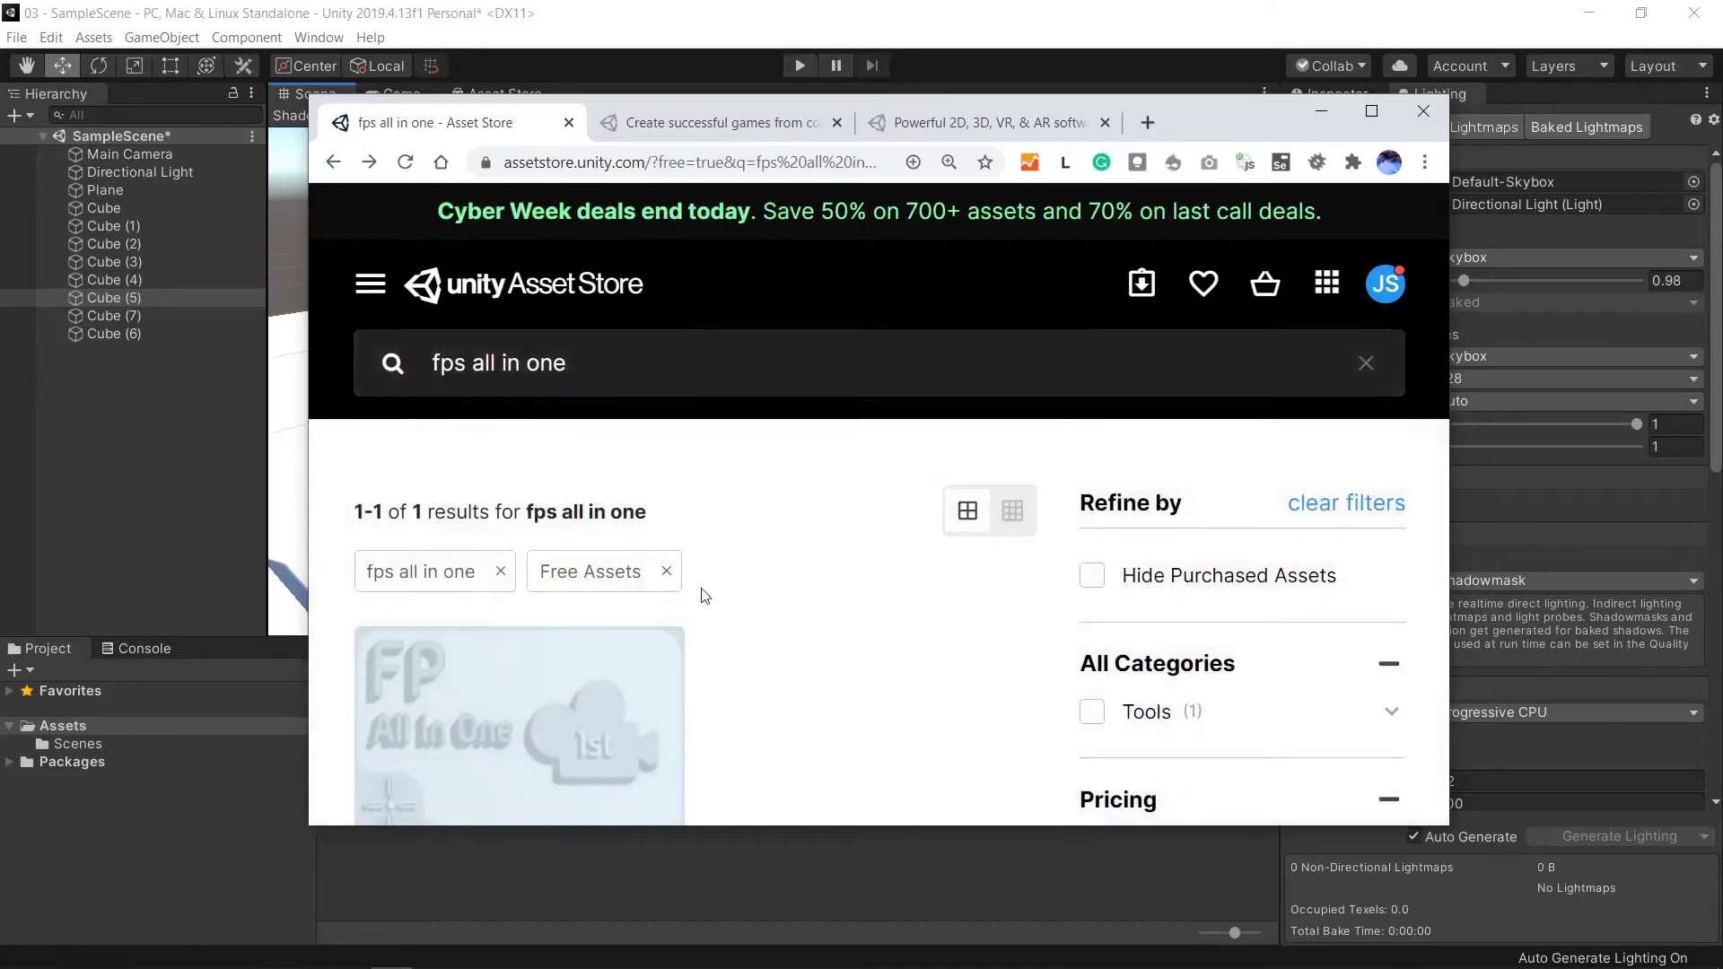
{"action": "scroll", "coordinate": [703, 592], "scroll_direction": "down", "scroll_amount": 3}
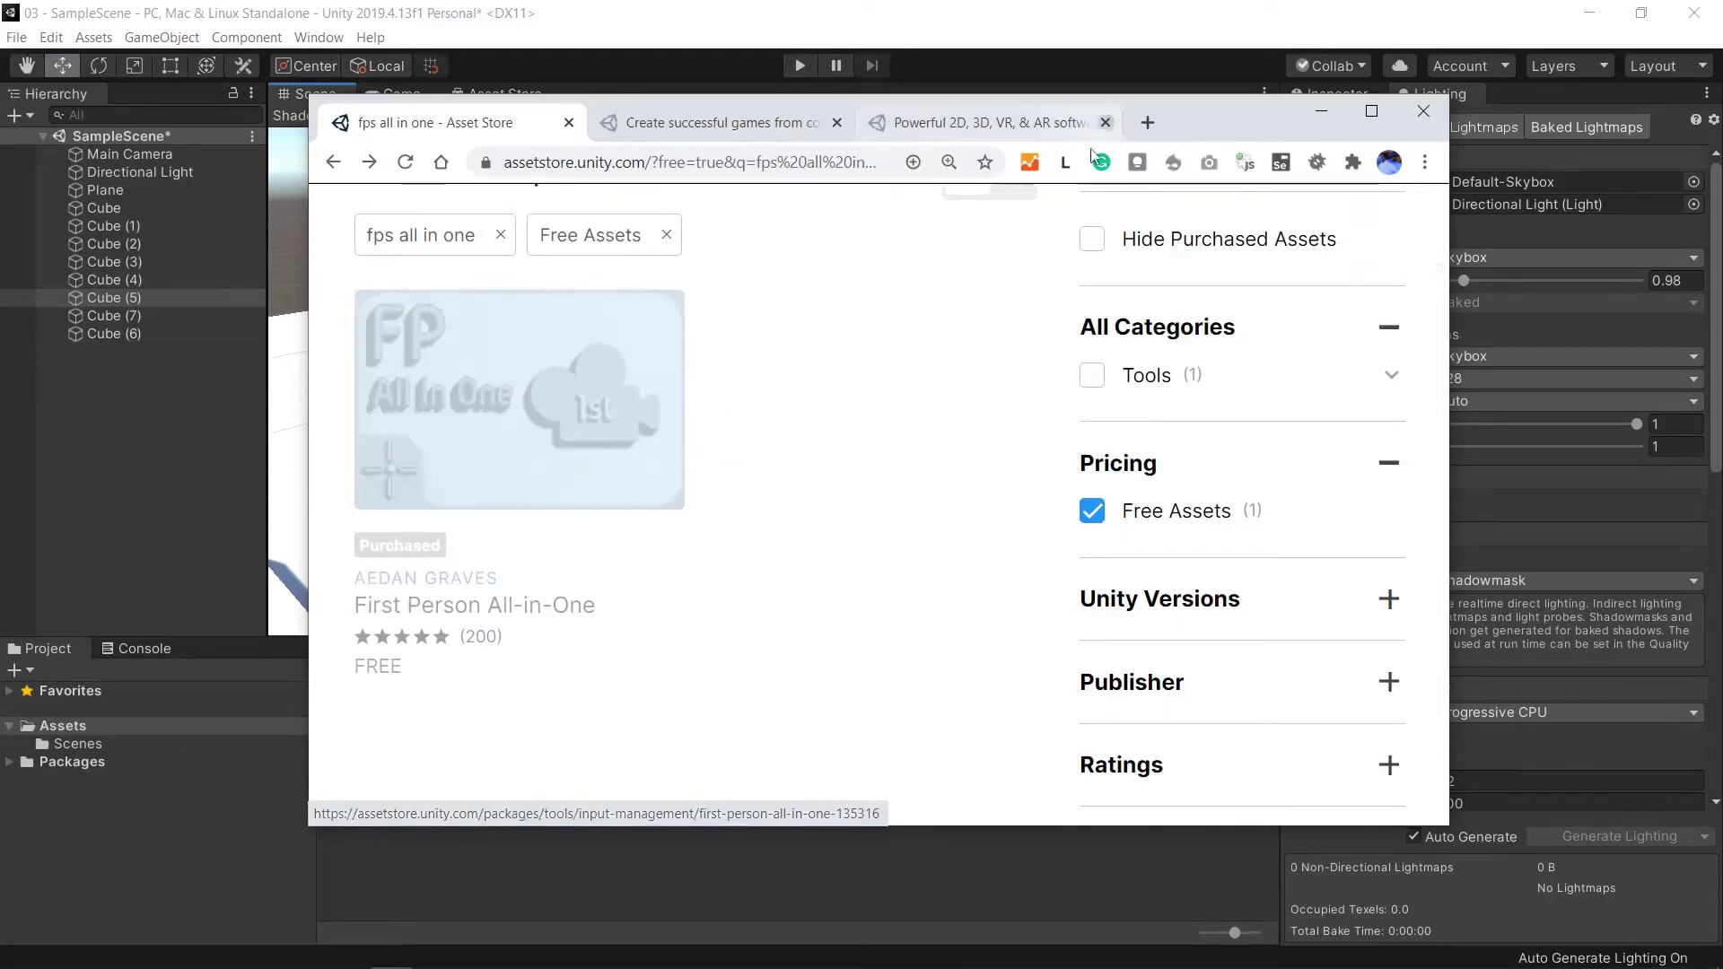
Switch back to the Unity editor, open the Package Manager and show the packages under My Assets.
{"action": "left_click", "coordinate": [104, 519]}
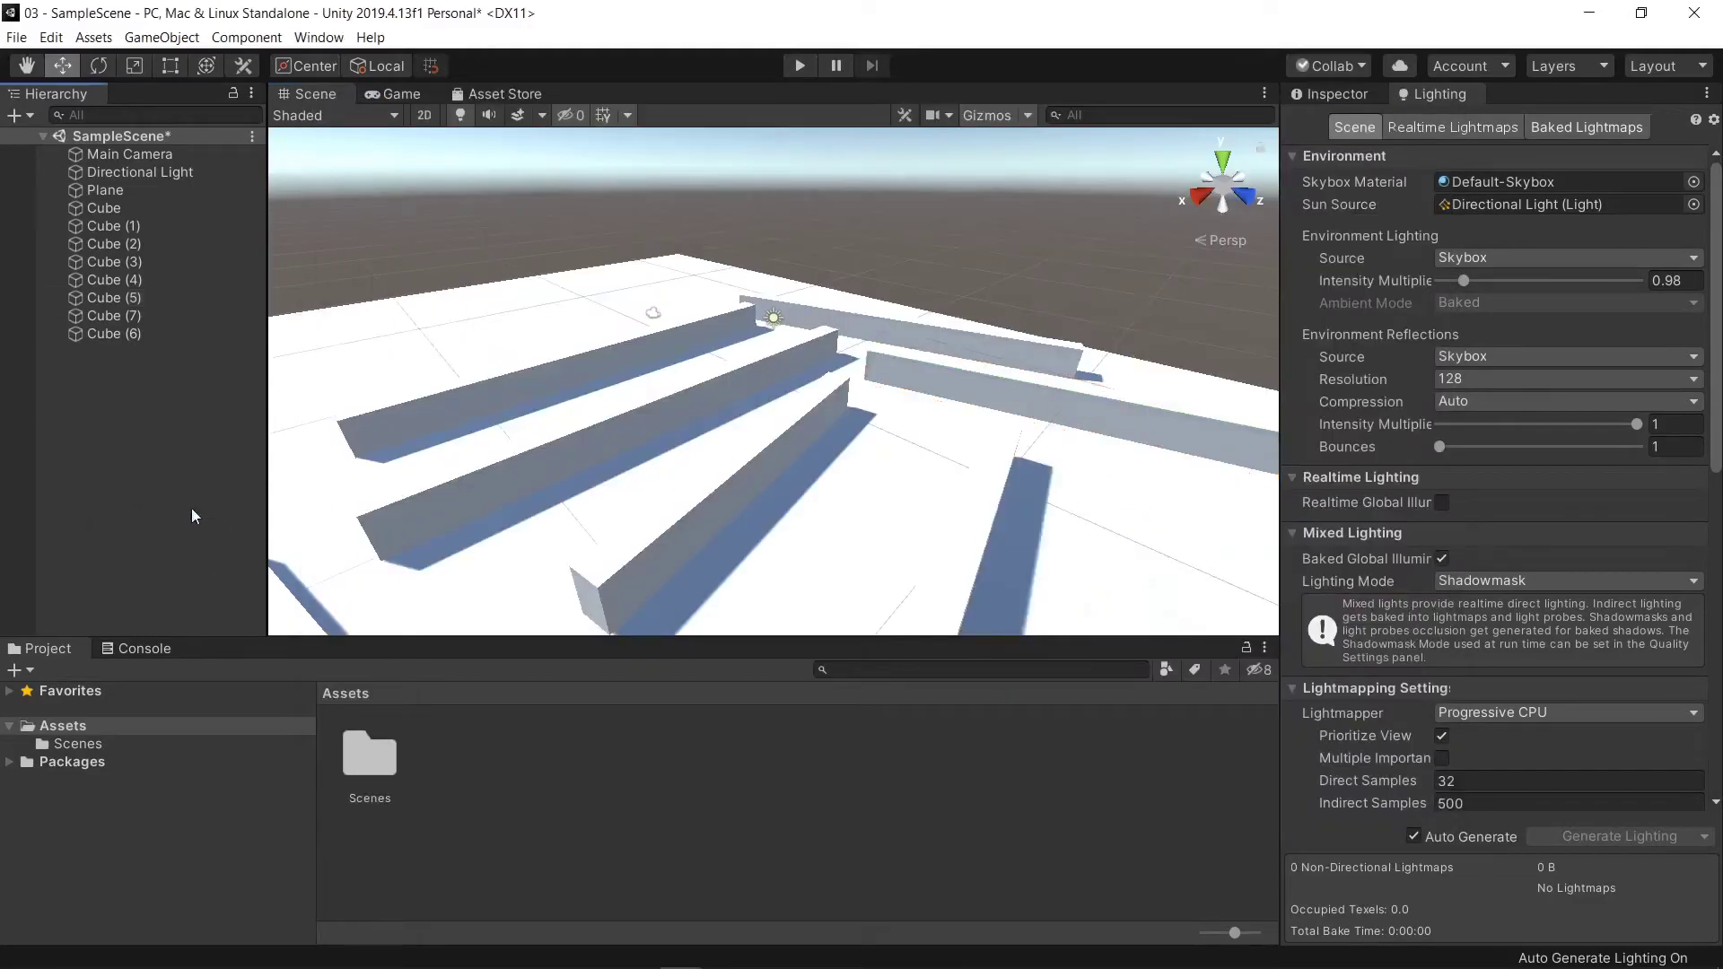
{"action": "left_click", "coordinate": [318, 37]}
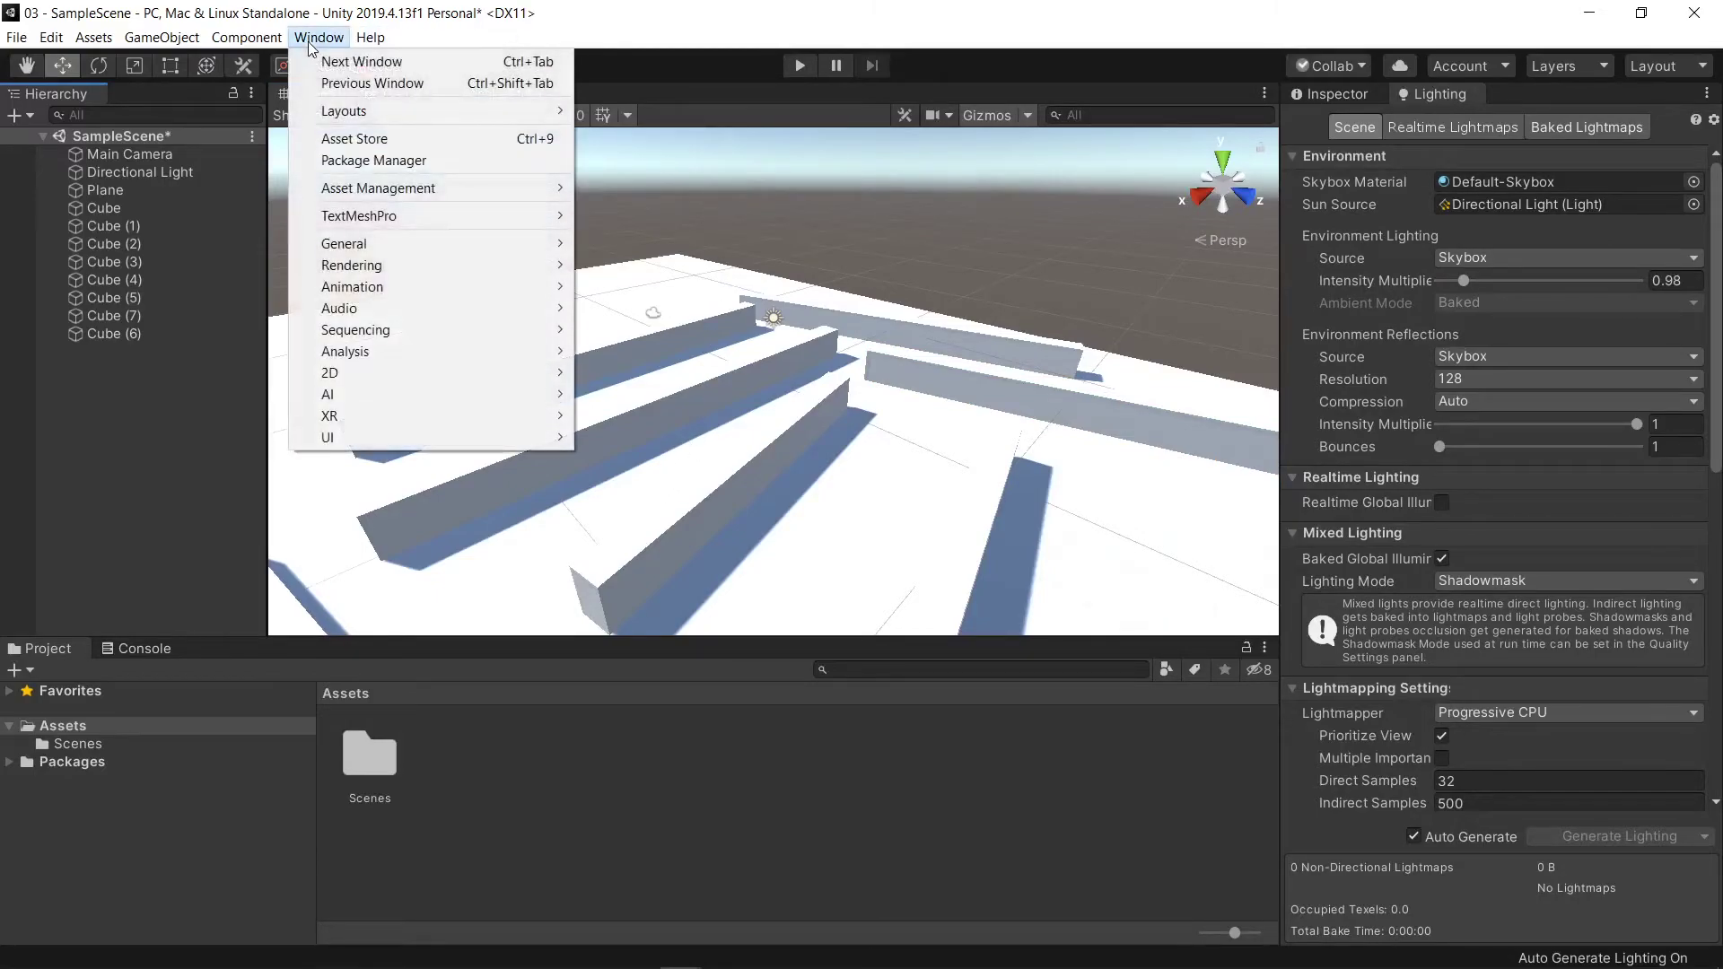
{"action": "left_click", "coordinate": [398, 163]}
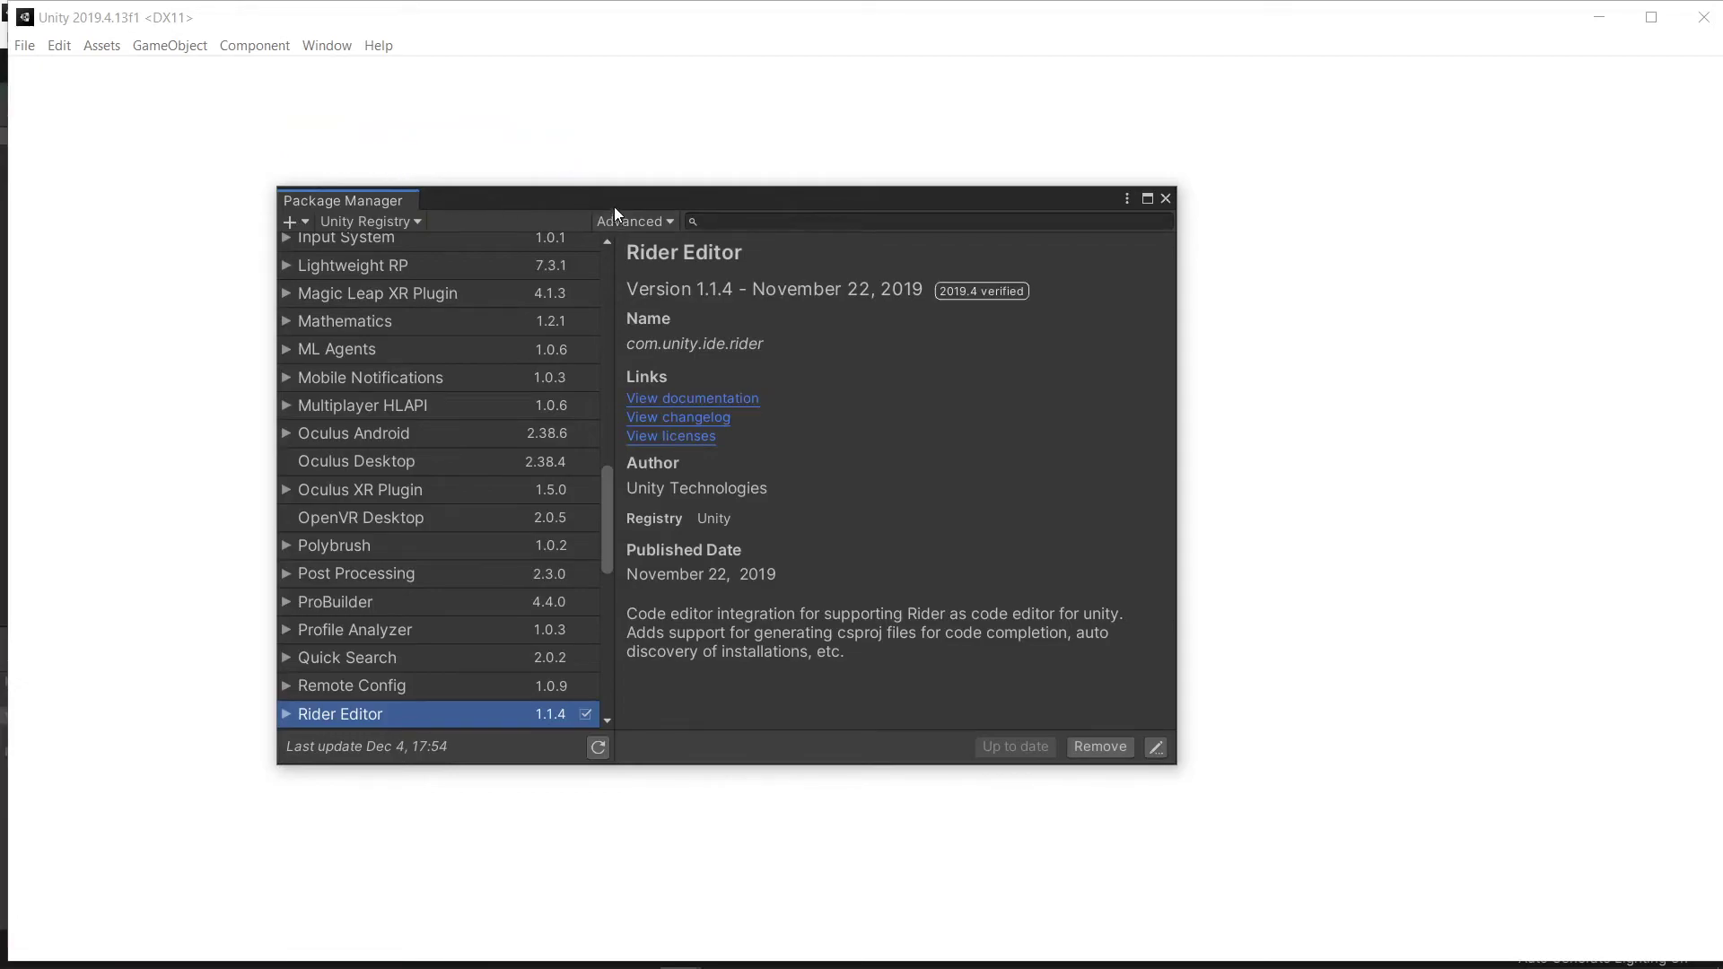
{"action": "left_click_drag", "start_coordinate": [601, 203], "coordinate": [615, 126]}
{"action": "left_click", "coordinate": [747, 21]}
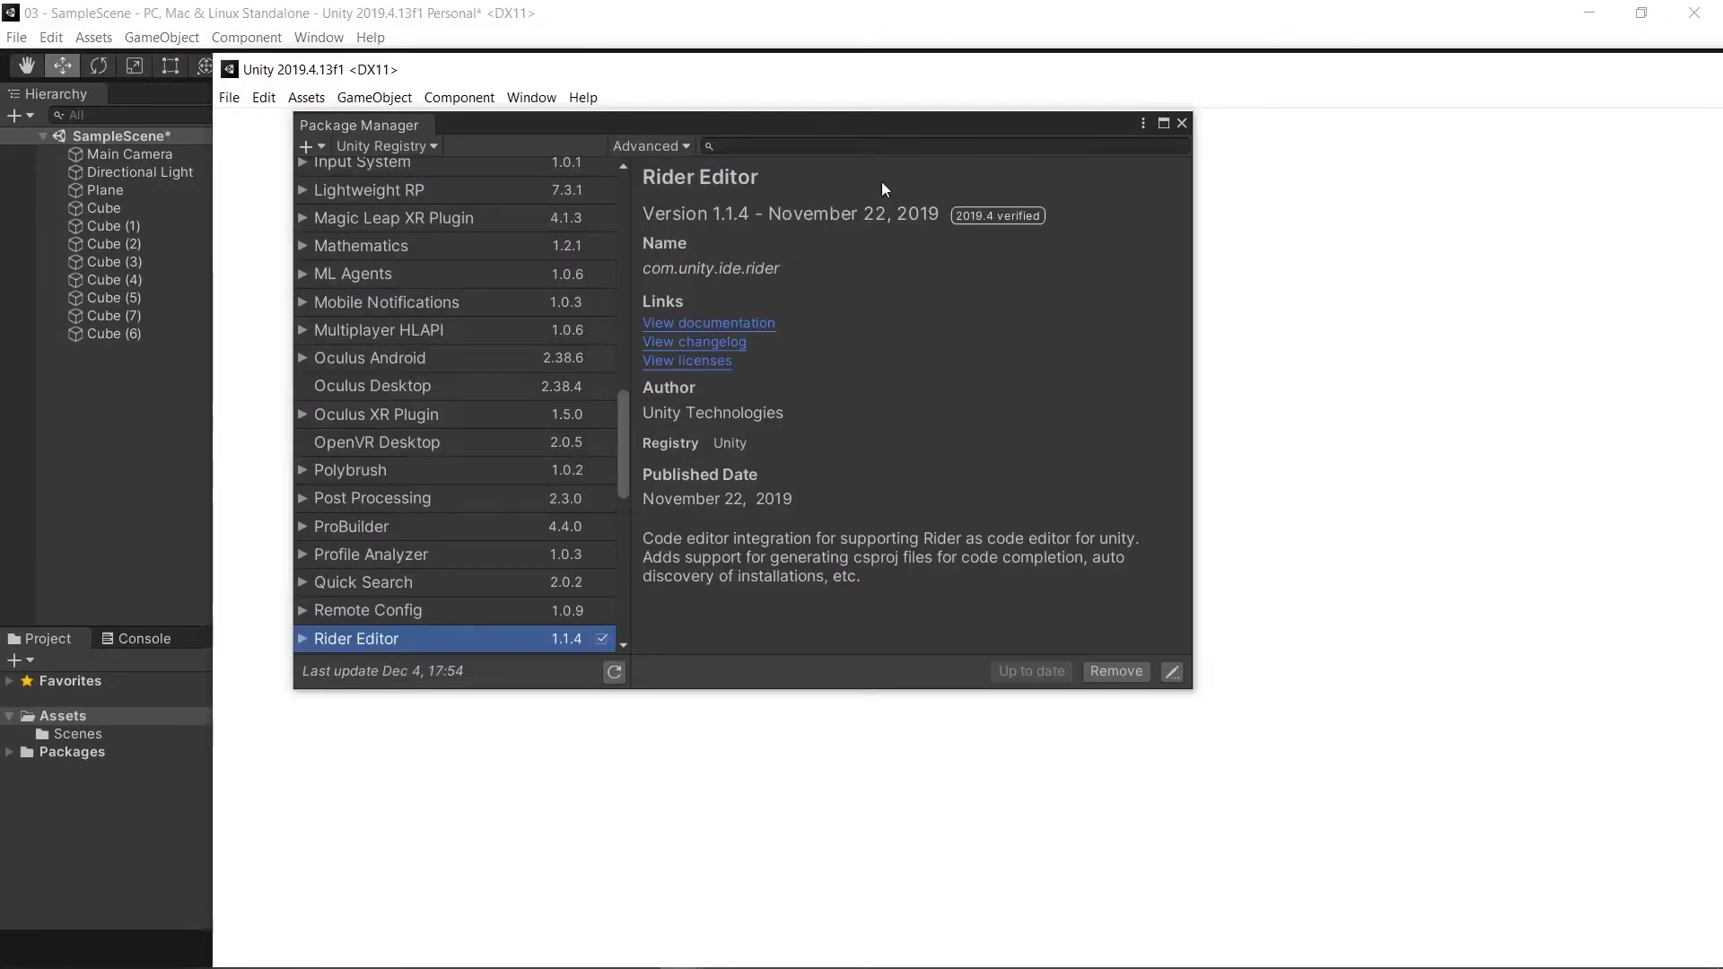
{"action": "left_click", "coordinate": [372, 147]}
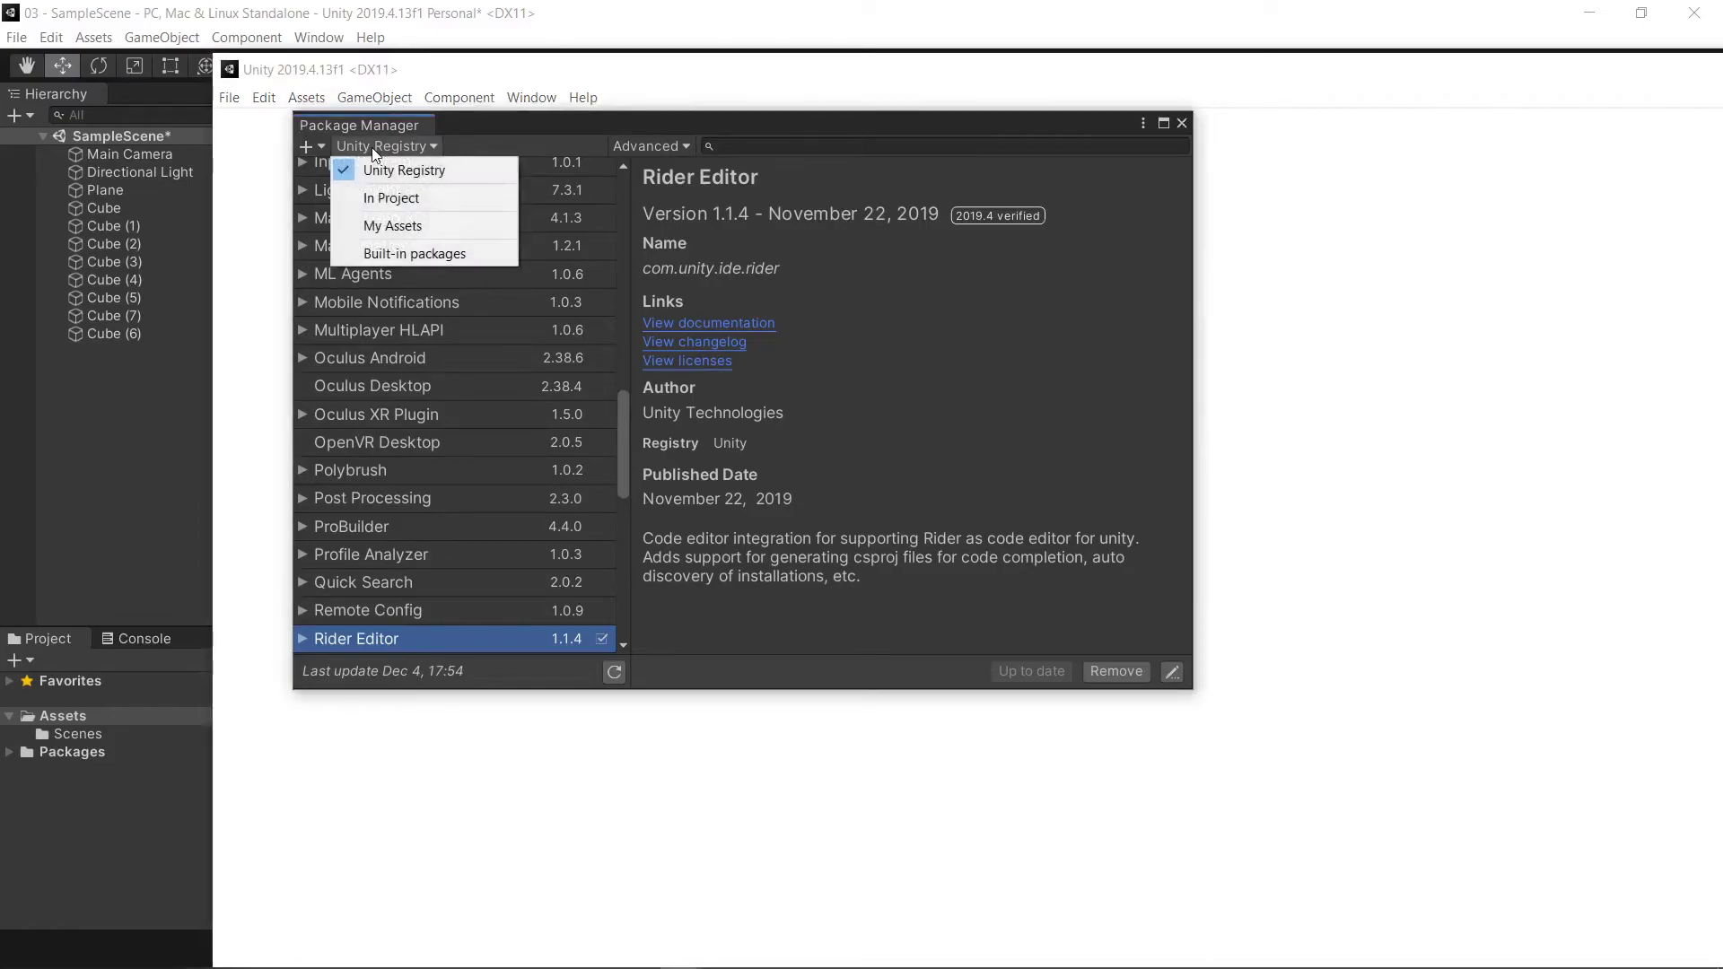
{"action": "left_click", "coordinate": [400, 230]}
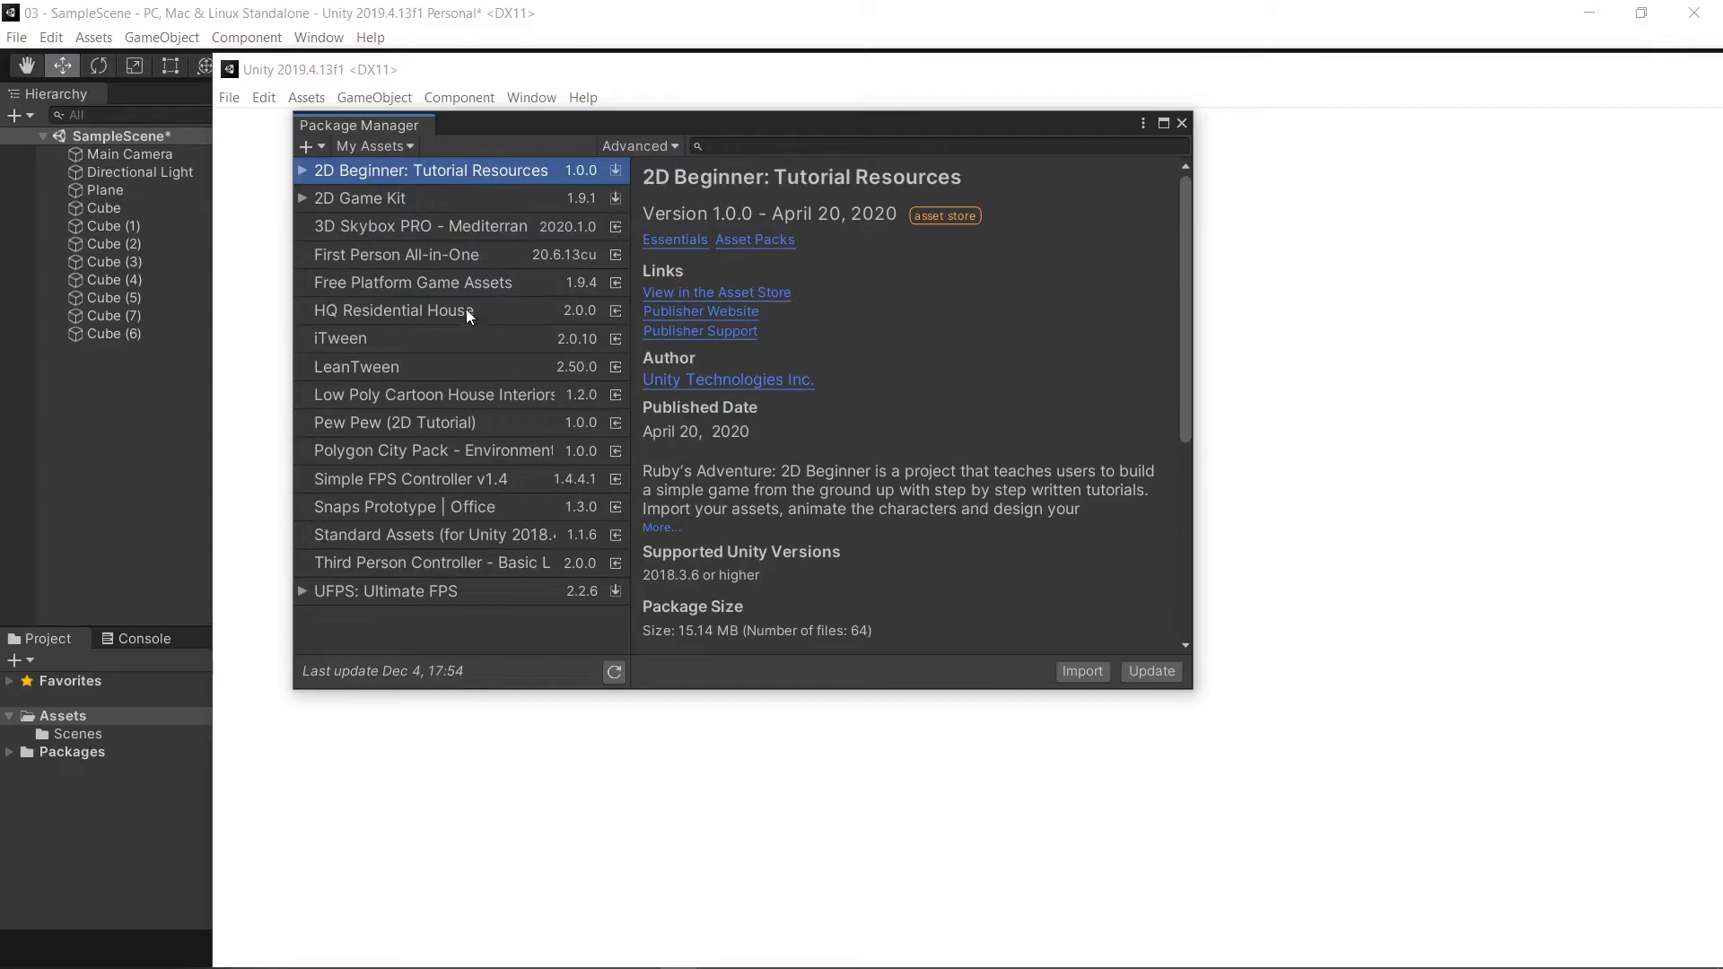
Import the complete First Person All-in-One package into the project, reviewing its file list first.
{"action": "left_click", "coordinate": [412, 256]}
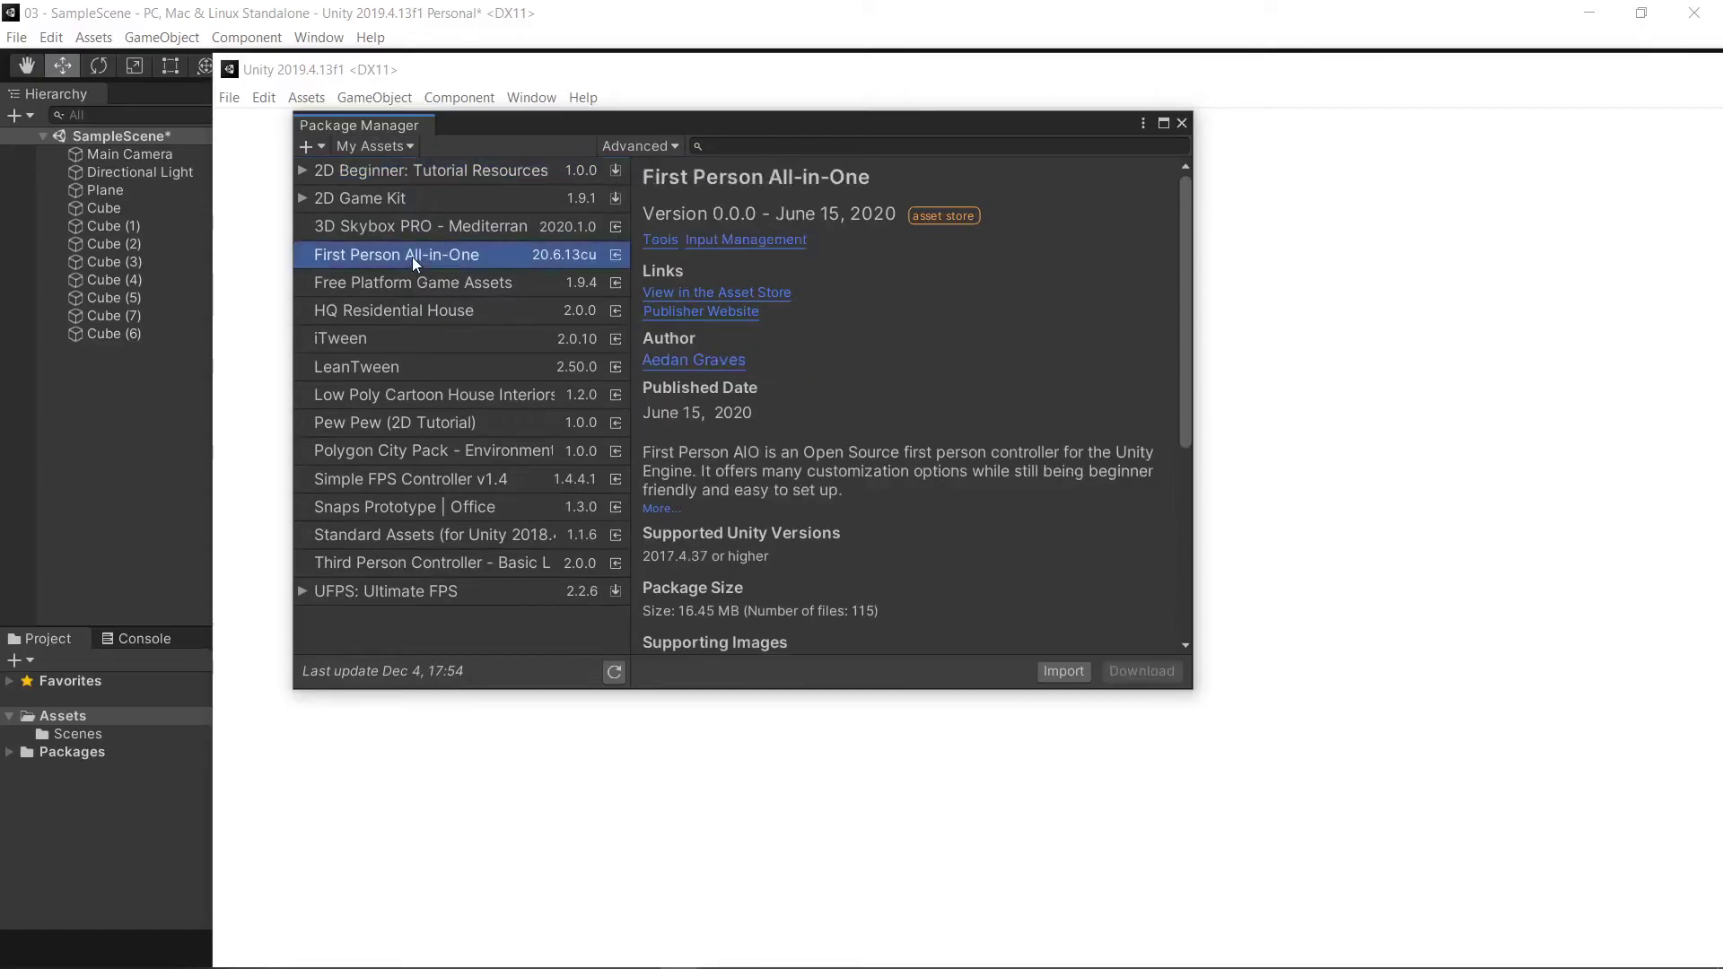
{"action": "left_click", "coordinate": [1065, 671]}
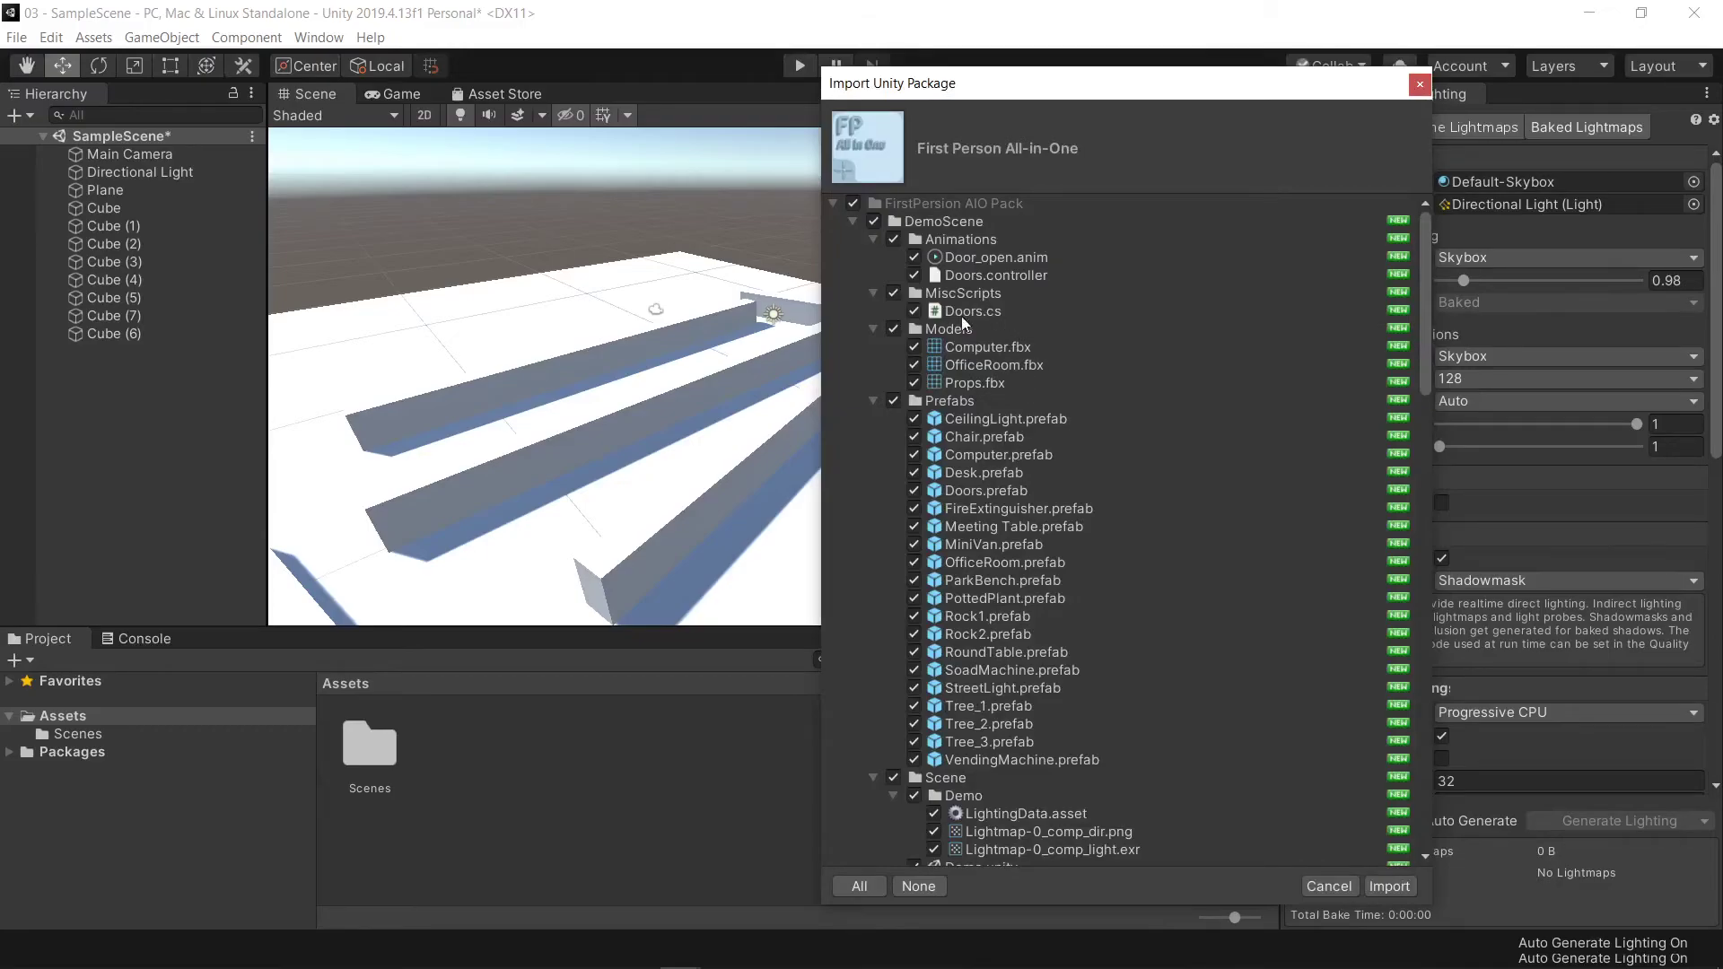
{"action": "scroll", "coordinate": [973, 406], "scroll_direction": "down", "scroll_amount": 15}
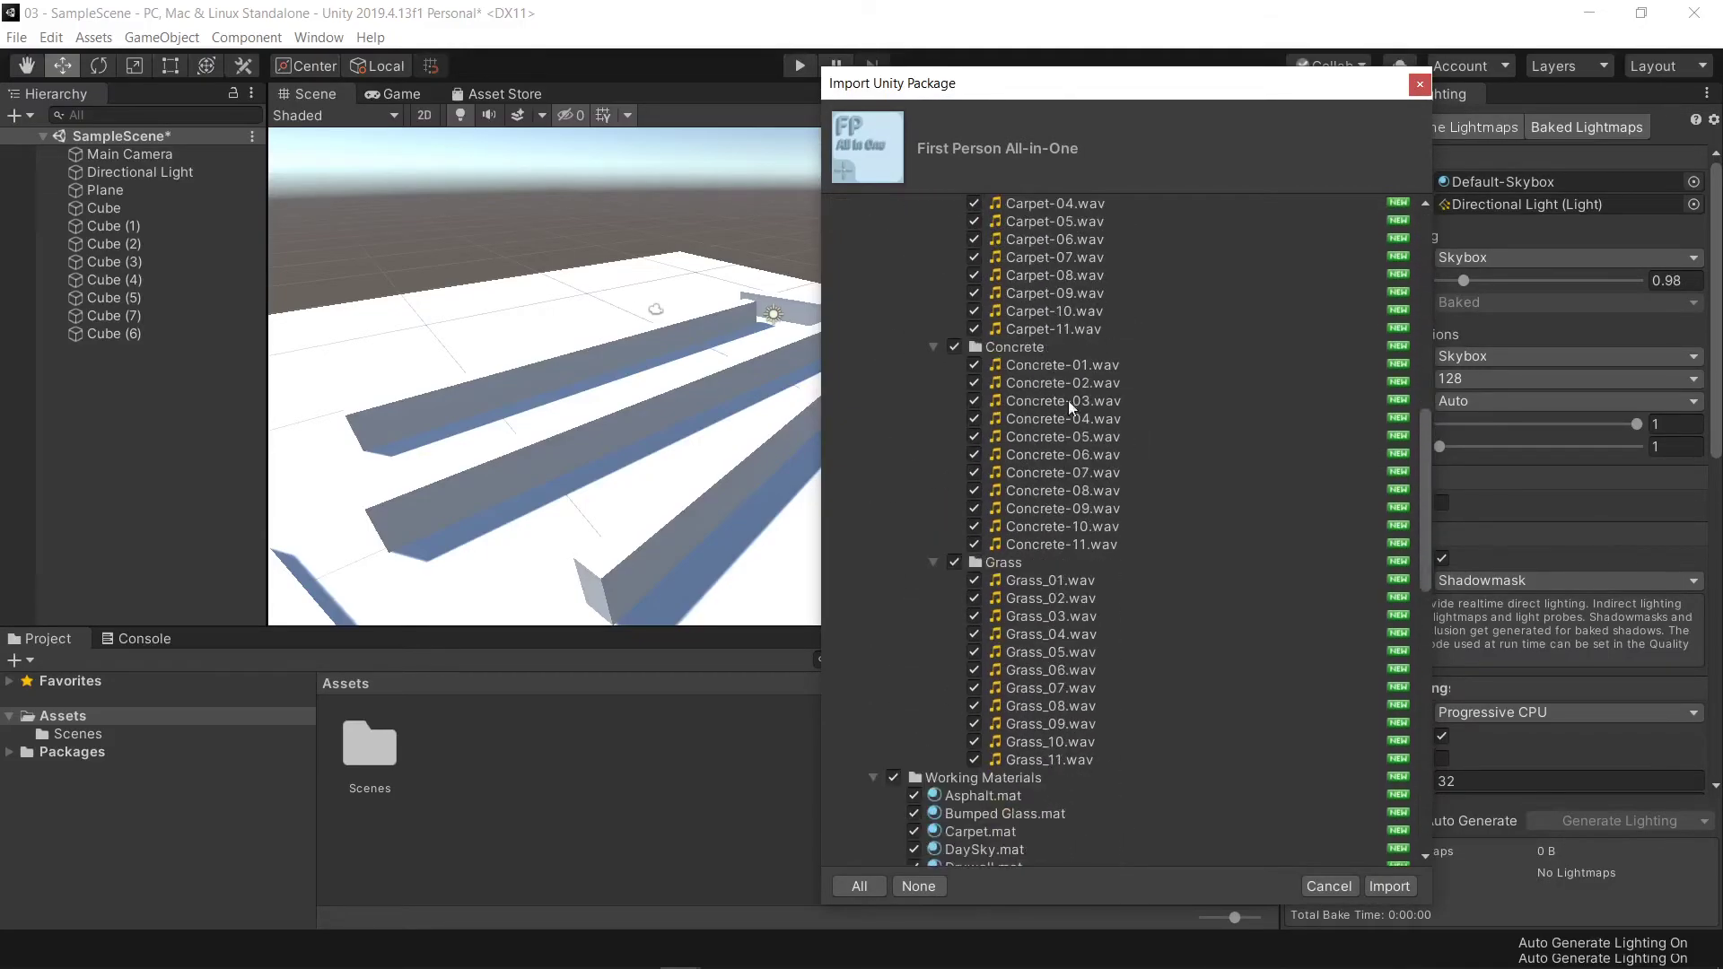
{"action": "scroll", "coordinate": [1108, 455], "scroll_direction": "down", "scroll_amount": 10}
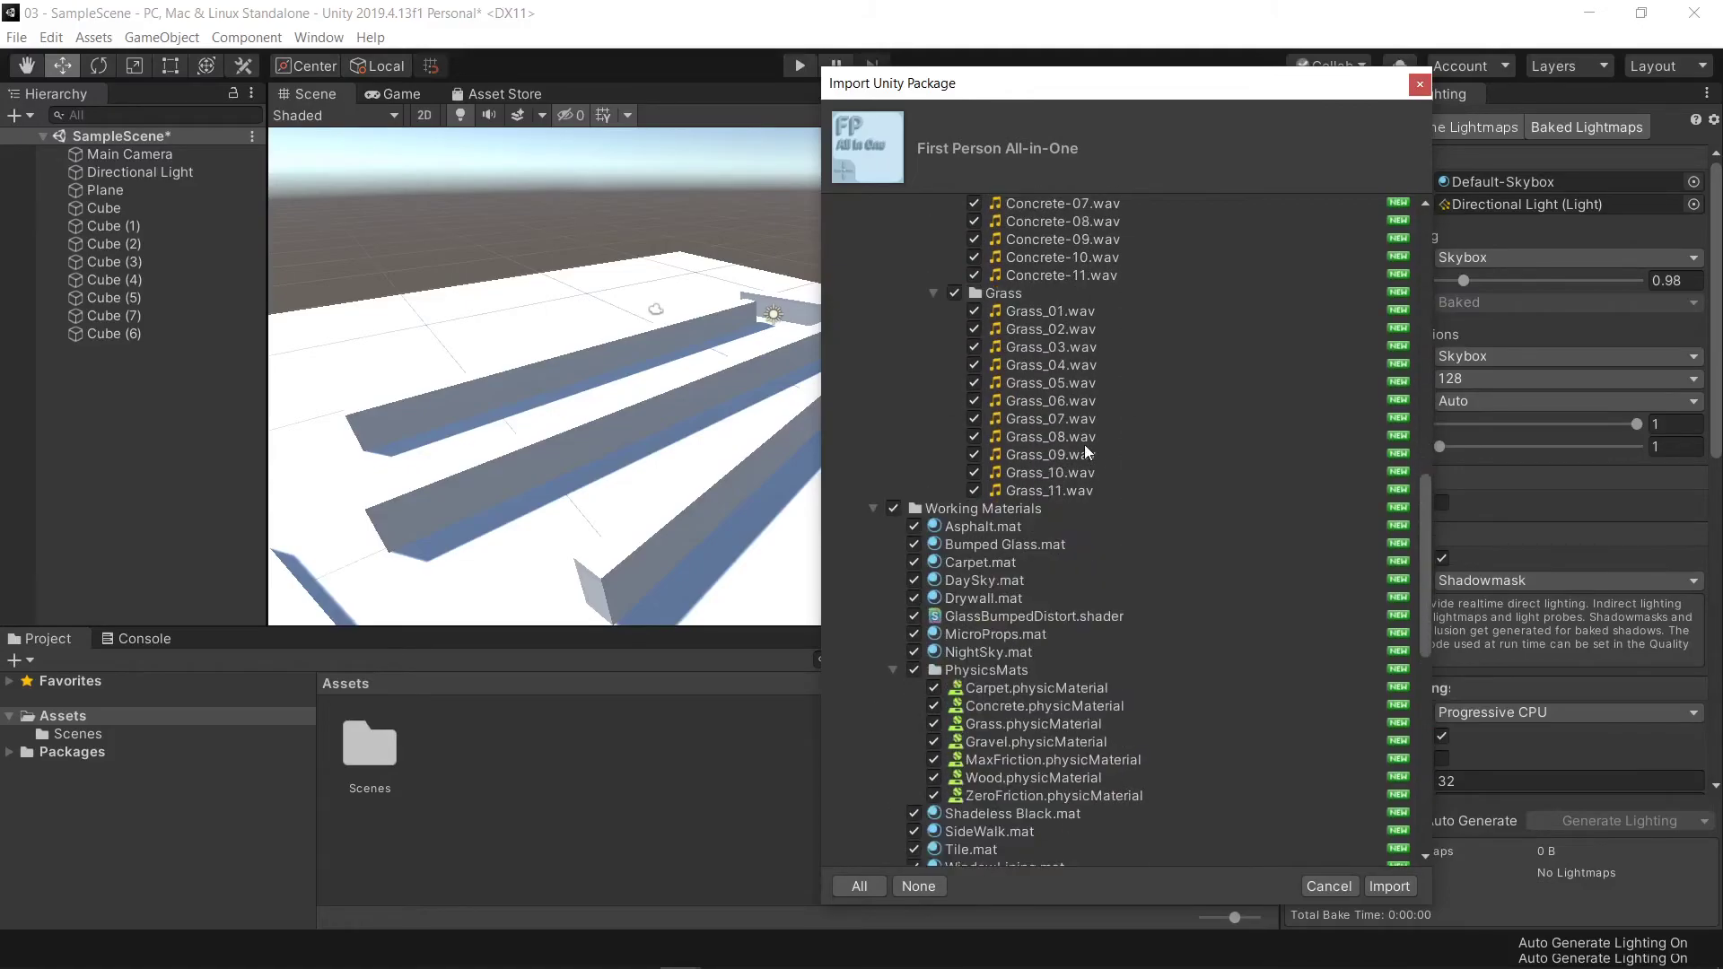
{"action": "left_click", "coordinate": [1388, 886]}
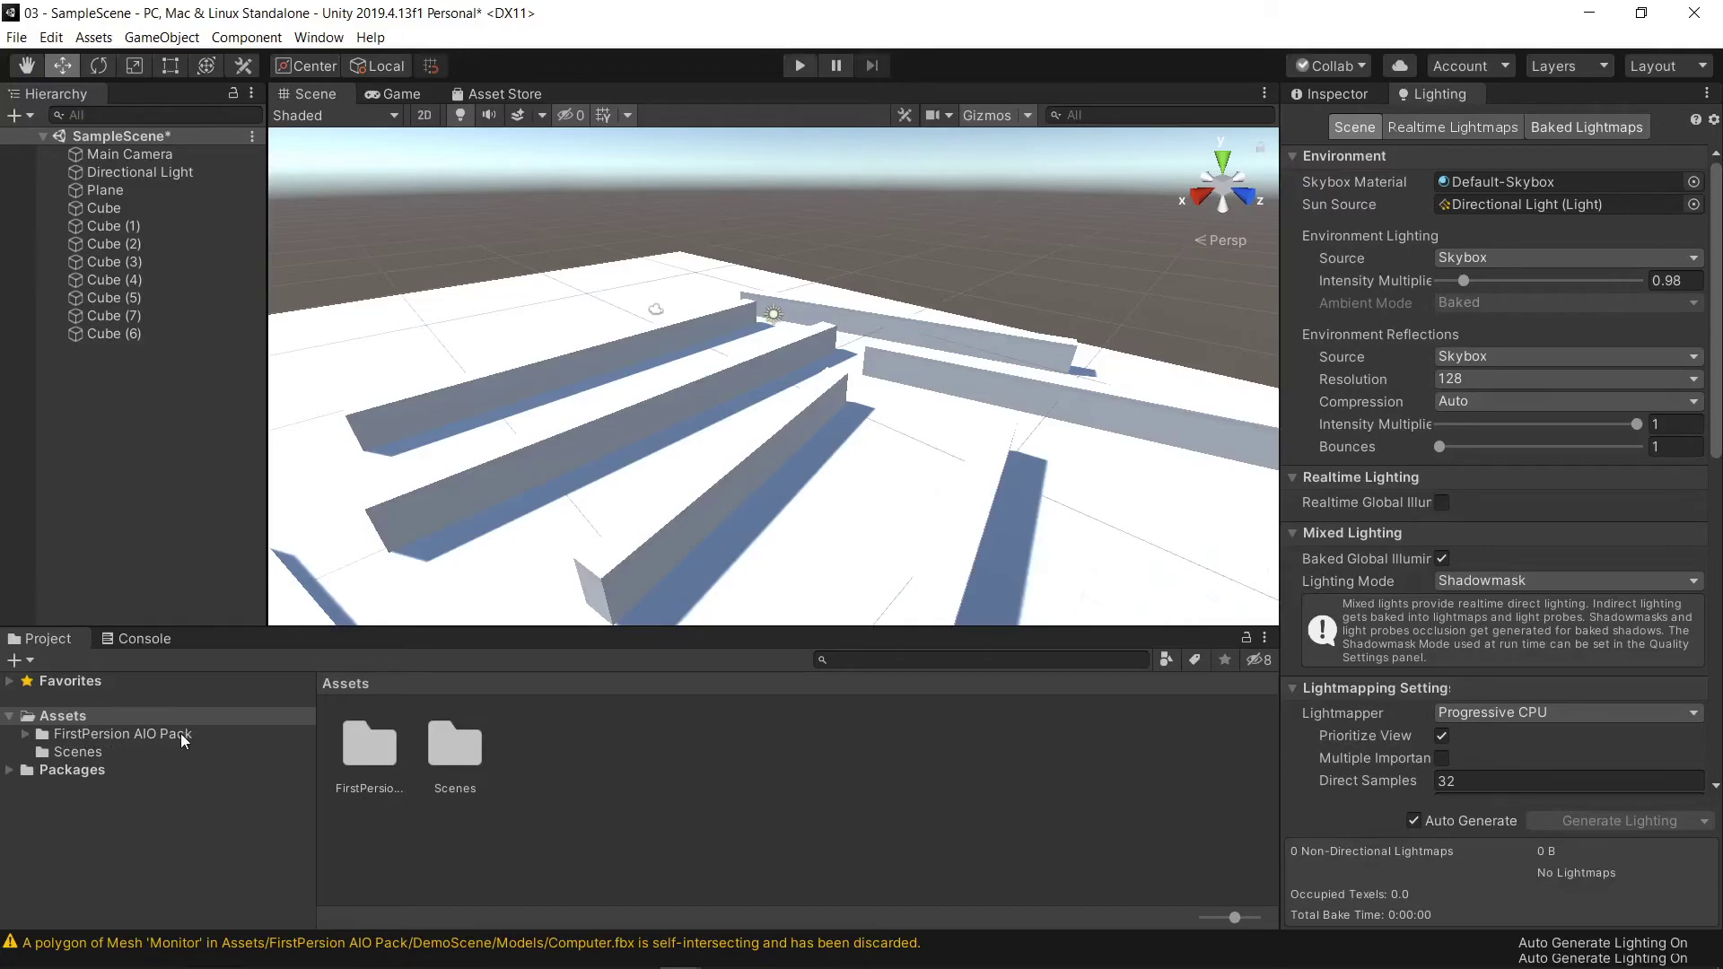
Place the first-person prefab from the FirstPersonAIO folder on the ground plane near the cube walls.
{"action": "left_click", "coordinate": [25, 734]}
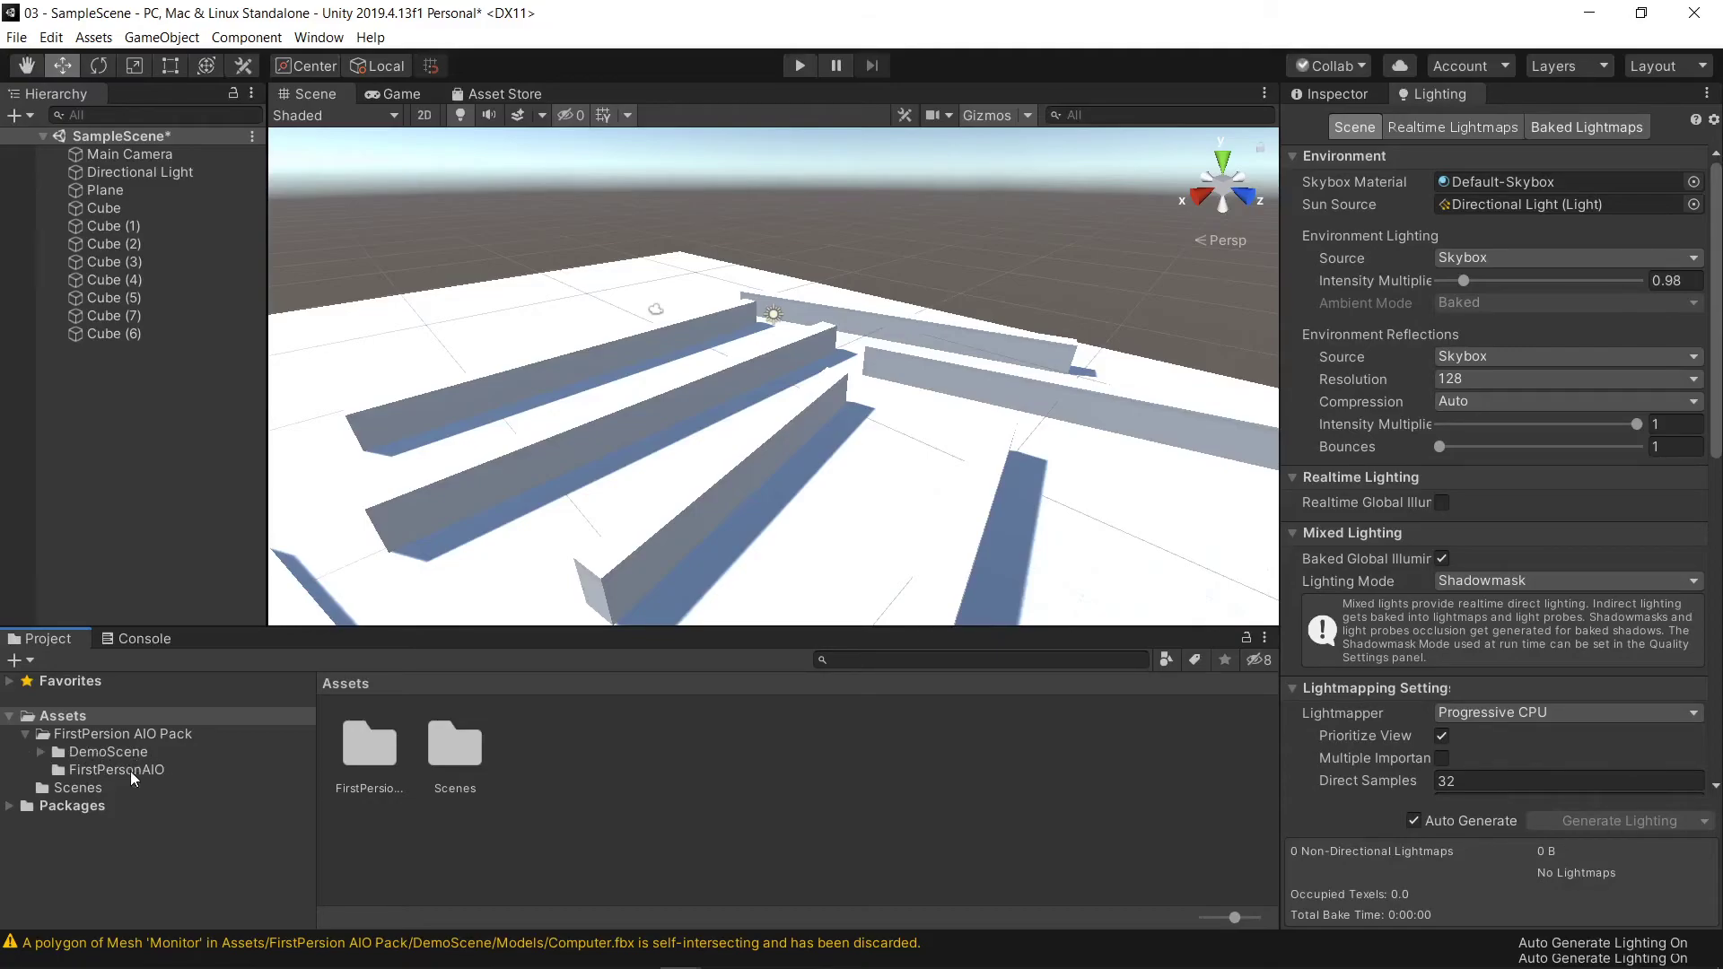
{"action": "left_click", "coordinate": [123, 767]}
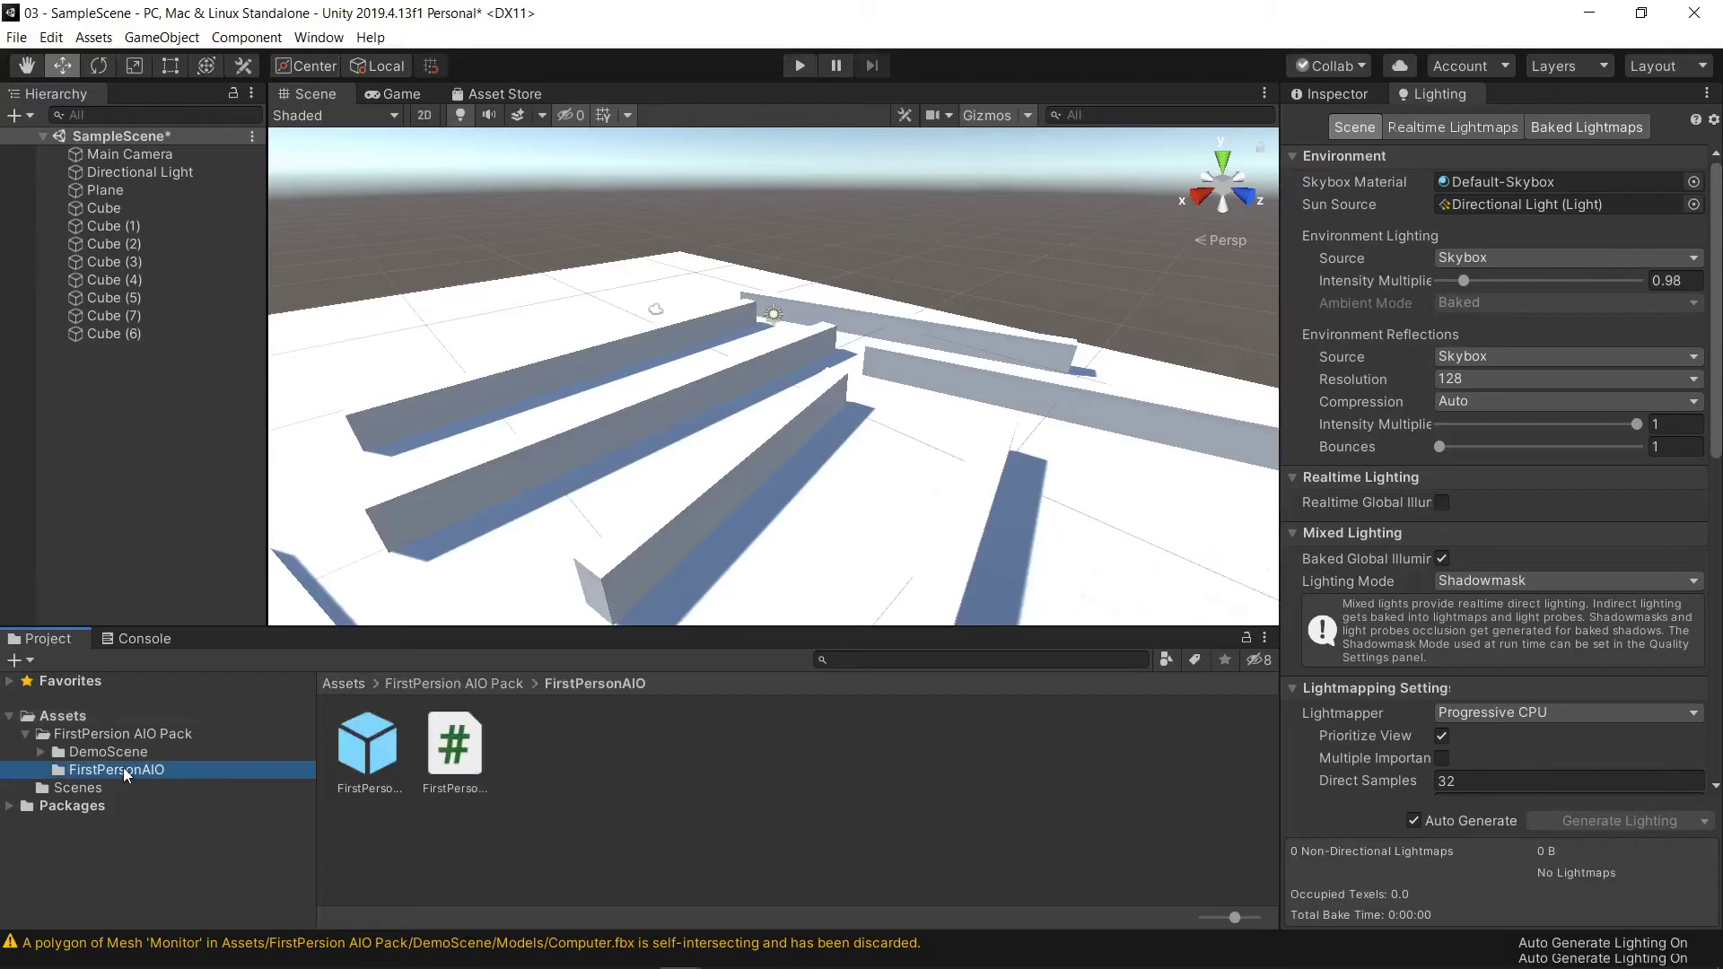
{"action": "left_click", "coordinate": [359, 749]}
{"action": "left_click_drag", "start_coordinate": [360, 726], "coordinate": [532, 558]}
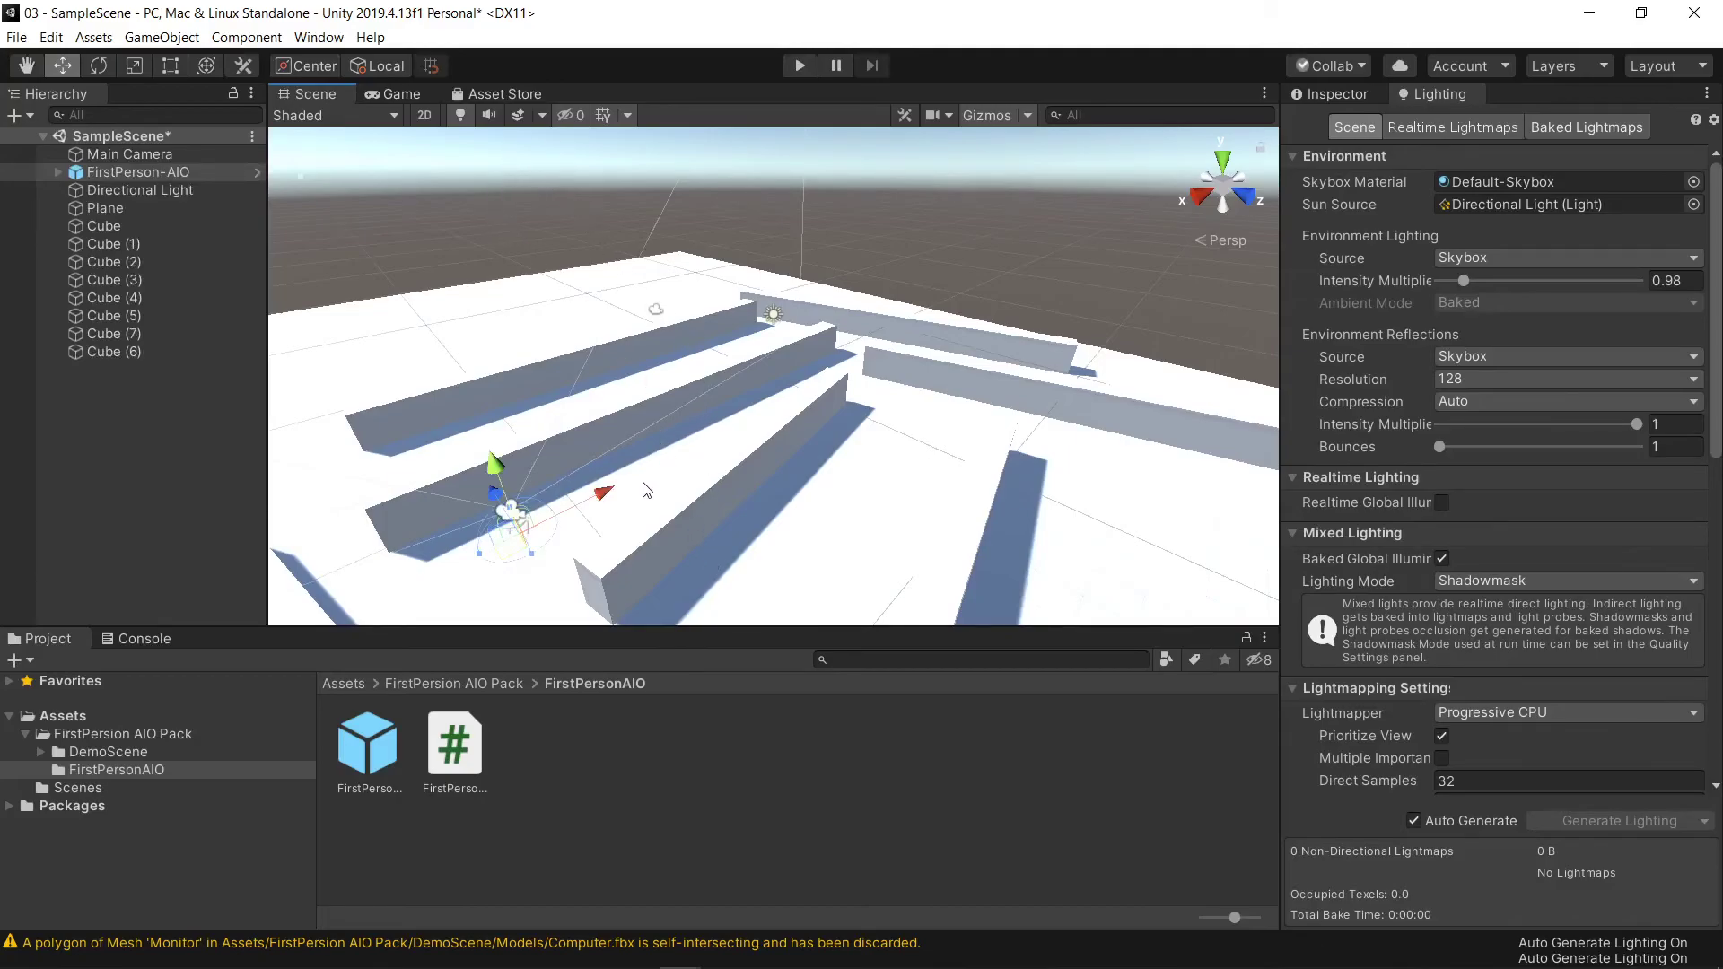
Check the game view, then run the scene and walk and sprint the first-person character around the cube walls.
{"action": "left_click", "coordinate": [400, 99]}
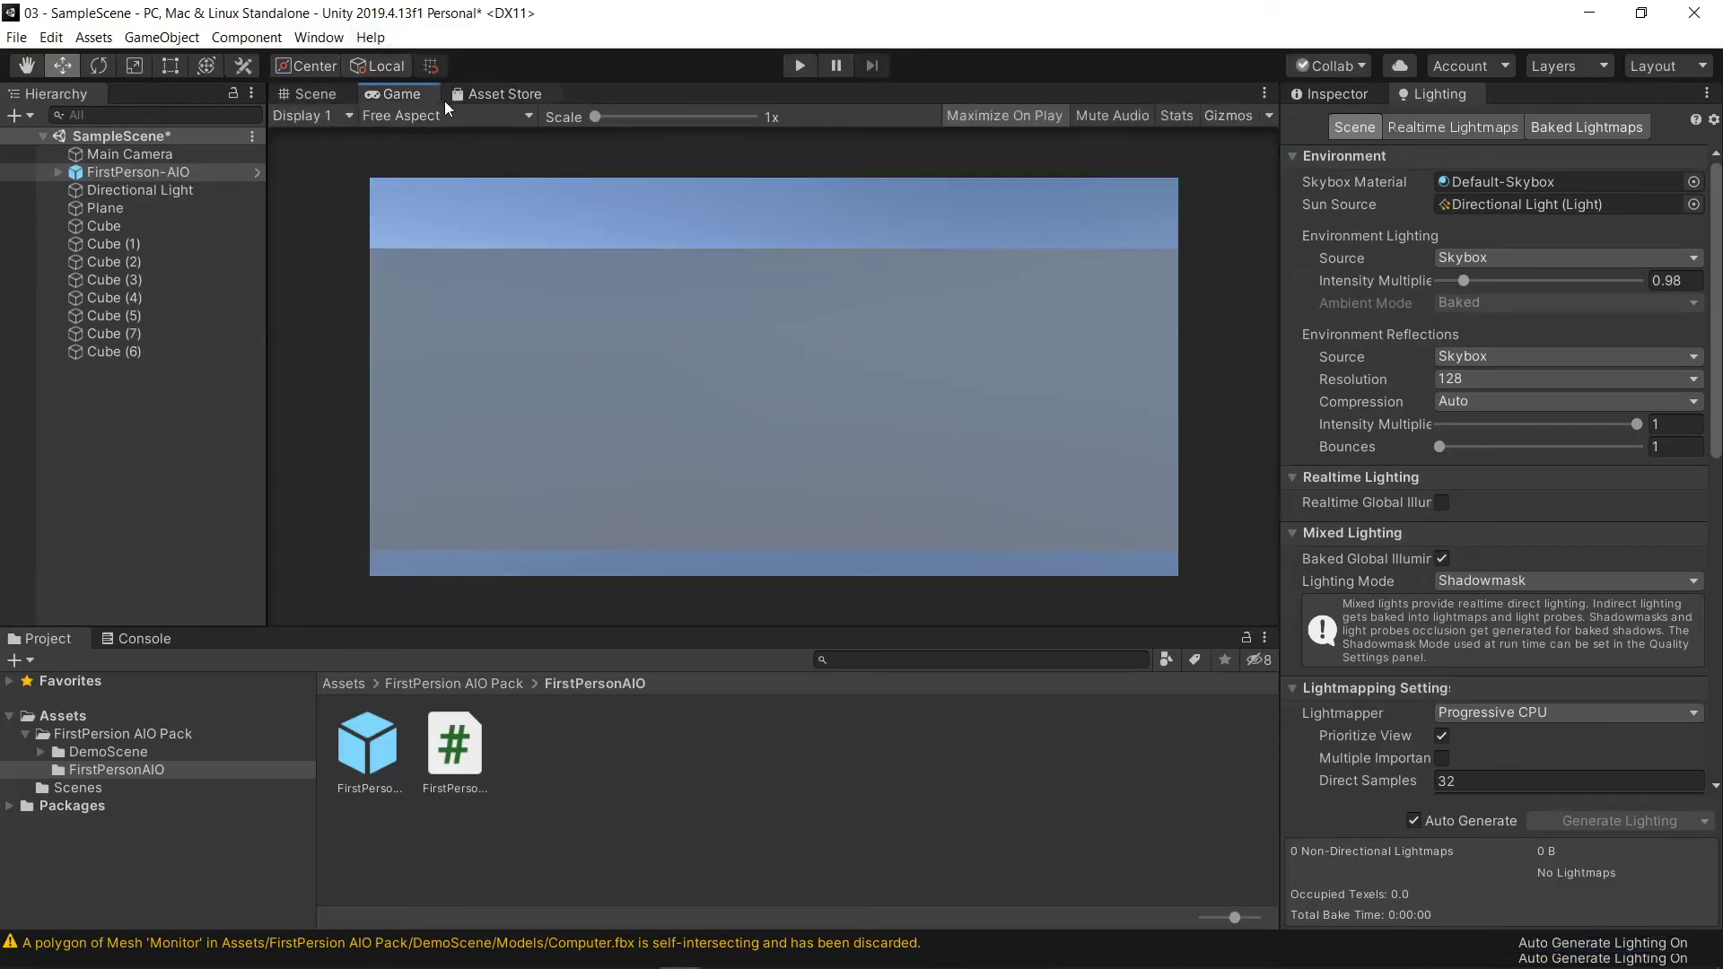
{"action": "left_click", "coordinate": [311, 95]}
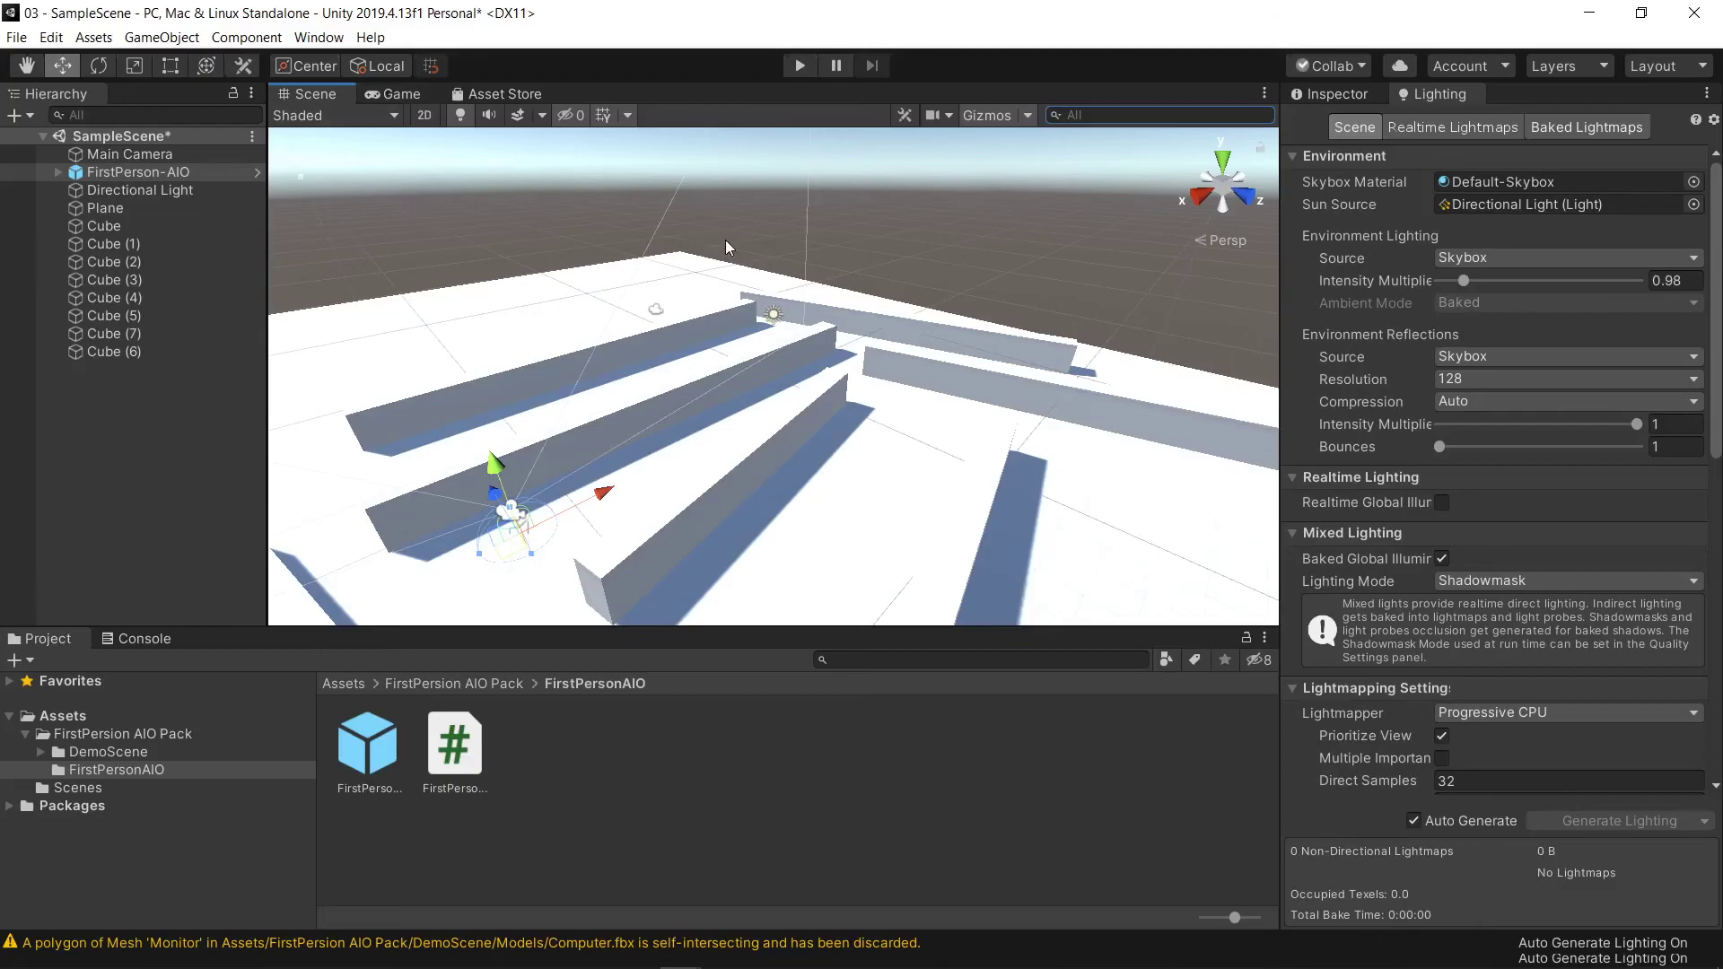
{"action": "left_click", "coordinate": [801, 67]}
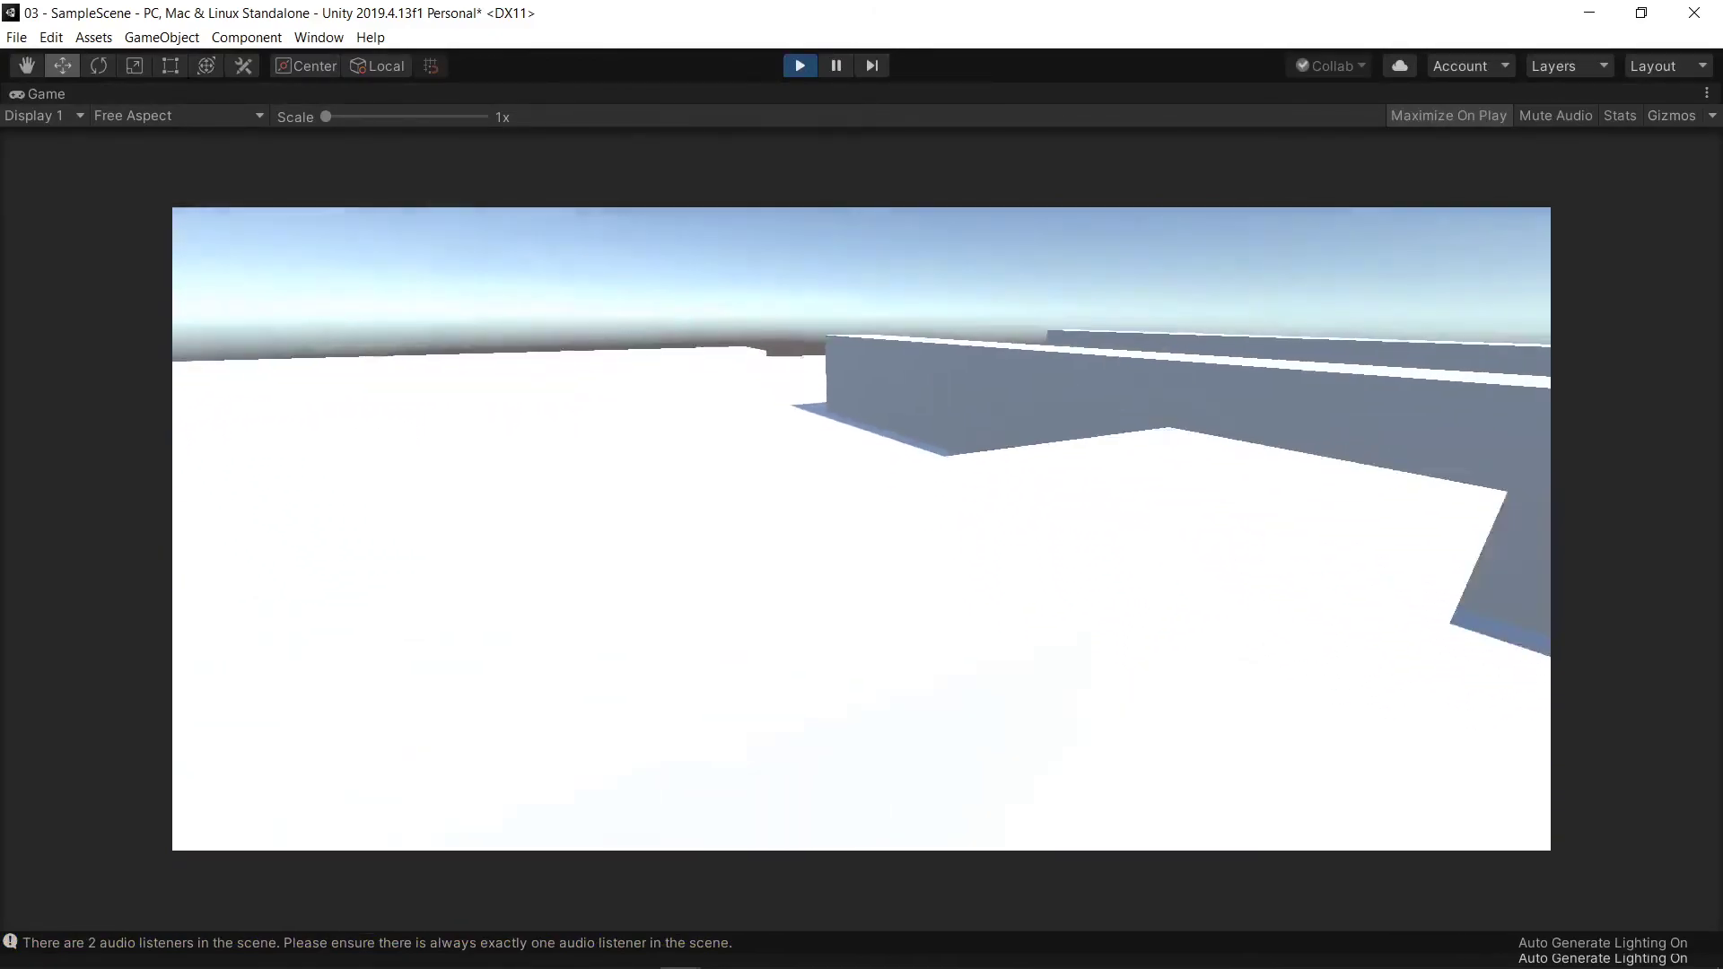
{"action": "key", "text": "w"}
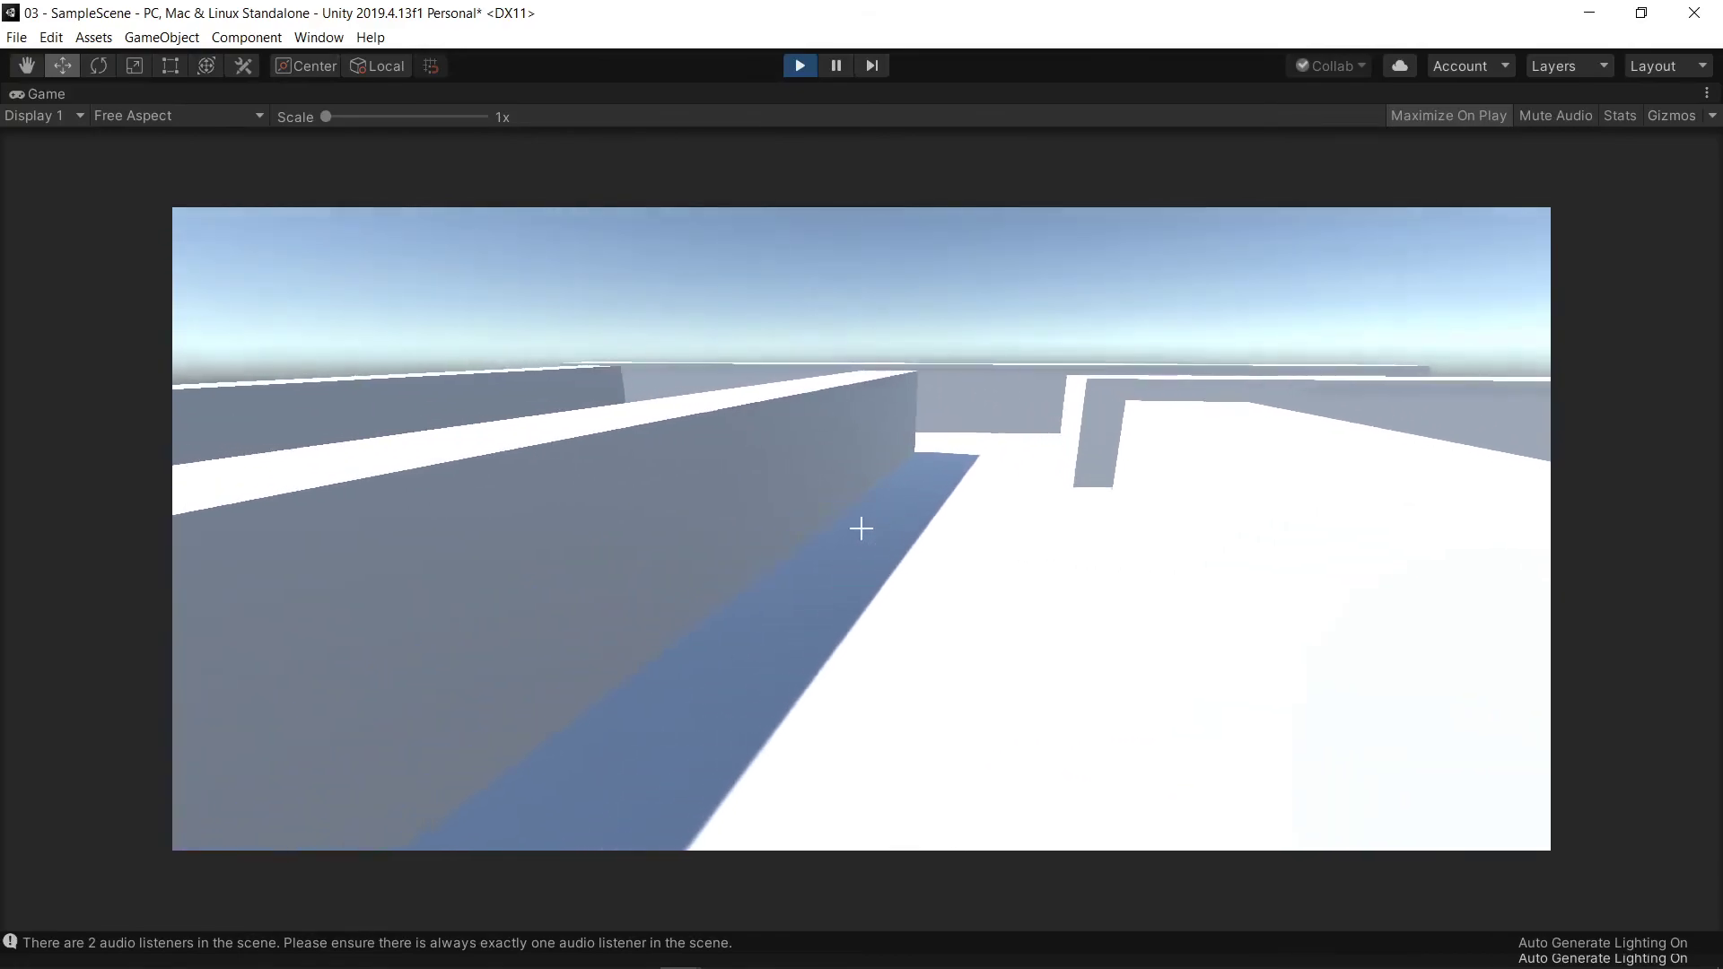
{"action": "key", "text": "shift"}
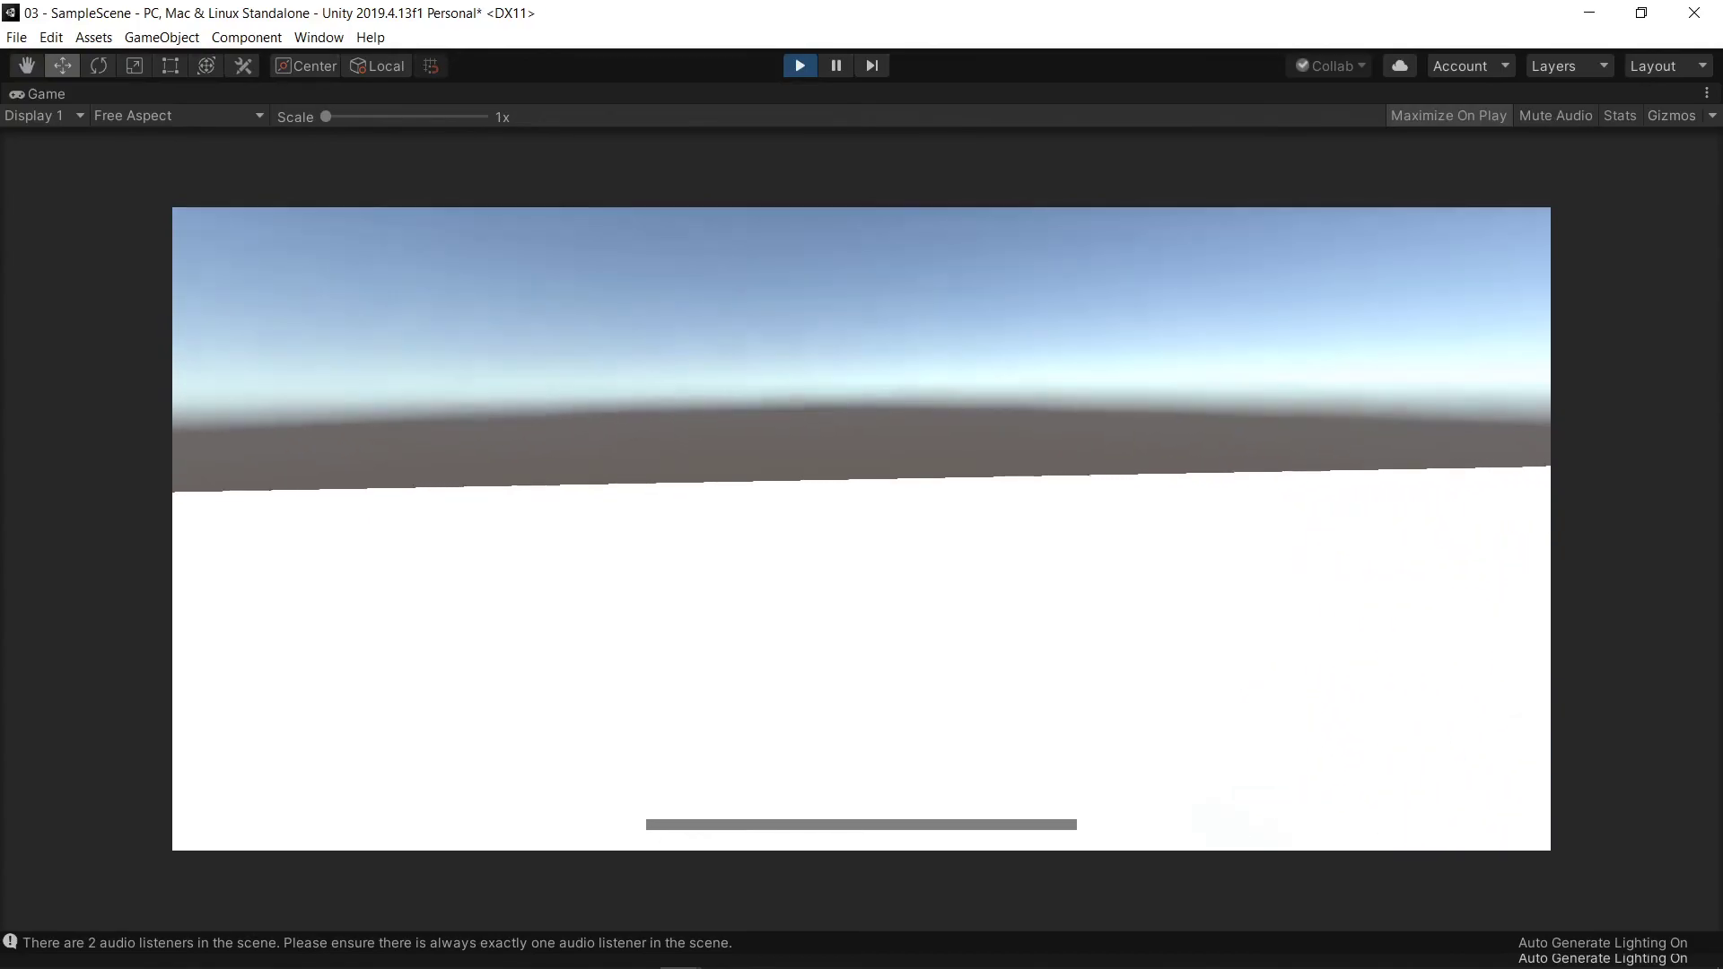
{"action": "key", "text": "w"}
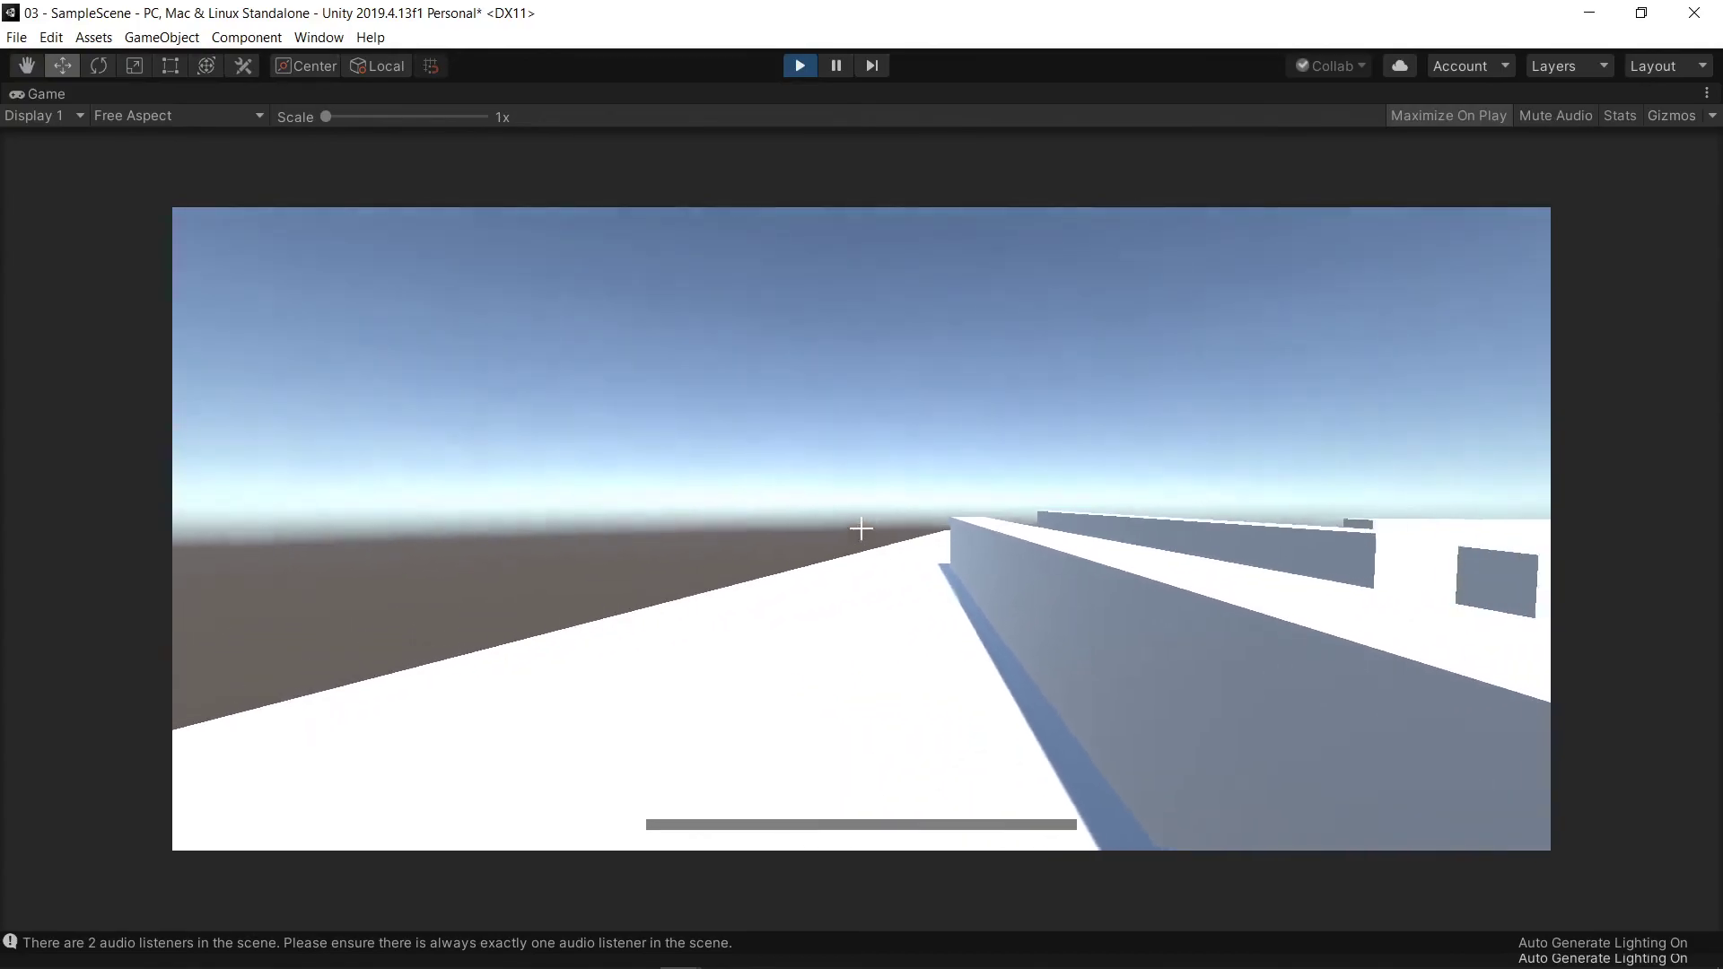